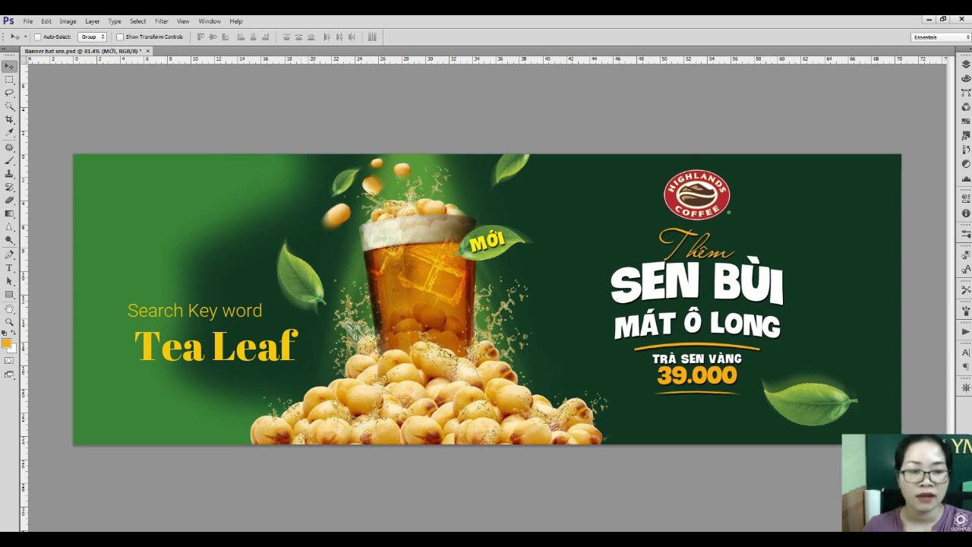
# Step: Browse the Highland Coffe source images as extra-large thumbnails, checking the logo and ice-cube images
pyautogui.click(68, 500)
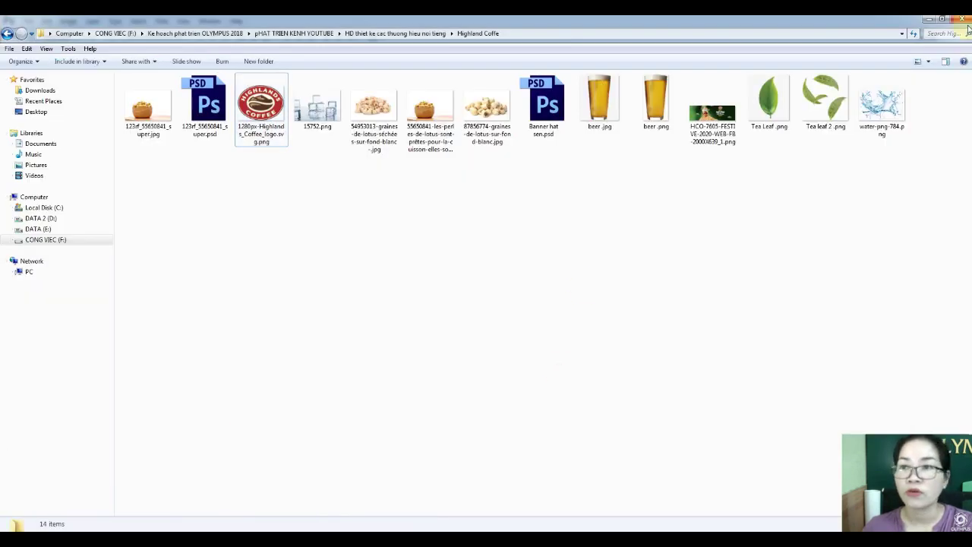
pyautogui.click(928, 61)
pyautogui.click(946, 47)
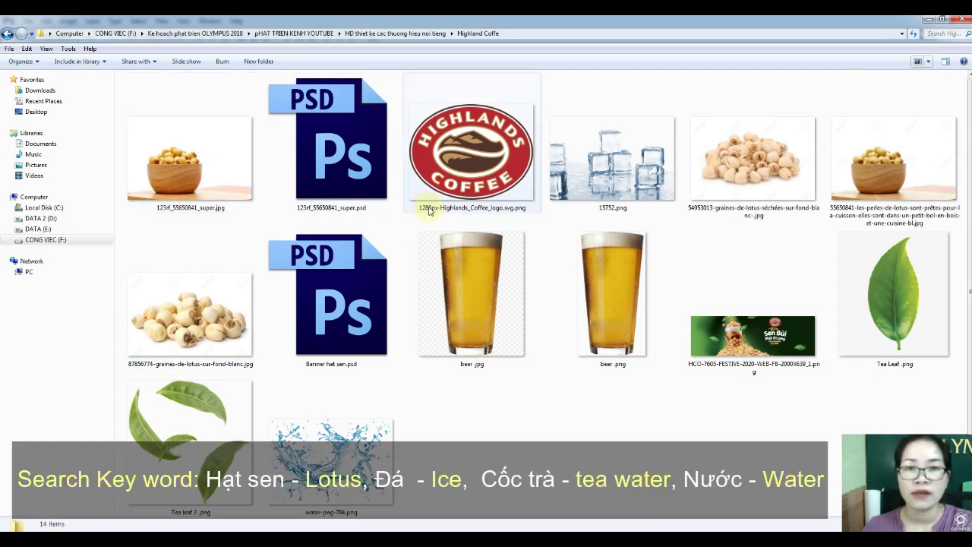
pyautogui.click(479, 186)
pyautogui.click(650, 196)
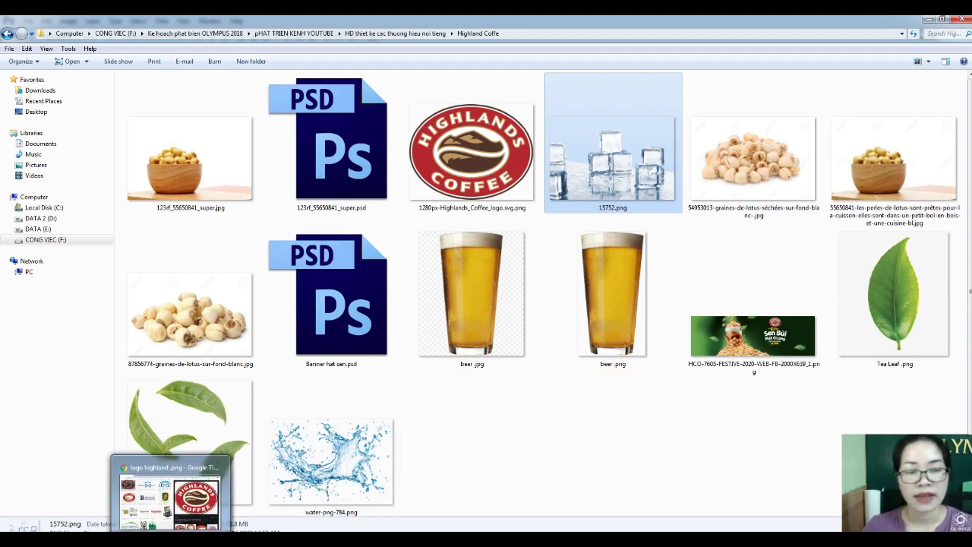
pyautogui.click(172, 478)
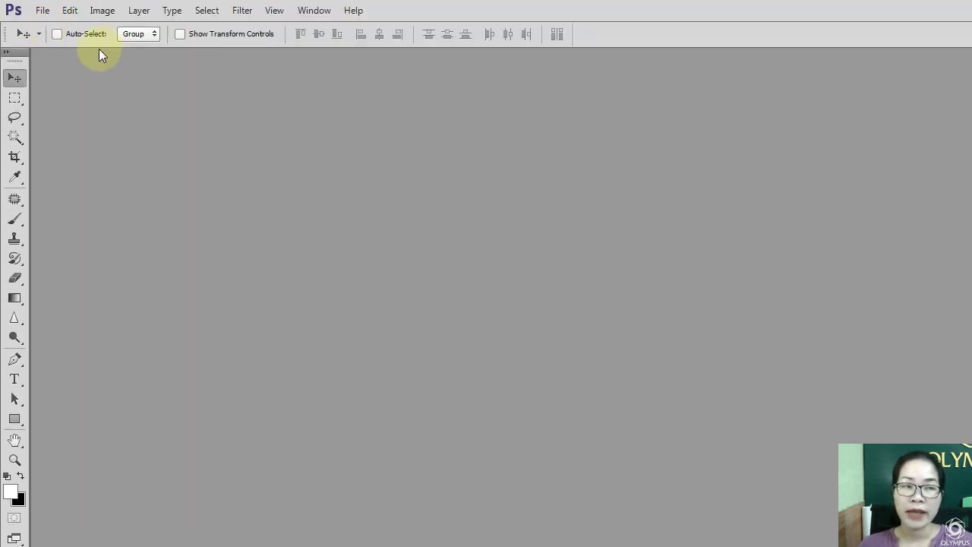
# Step: Start a new document named 'Banner hat sen'
pyautogui.click(42, 12)
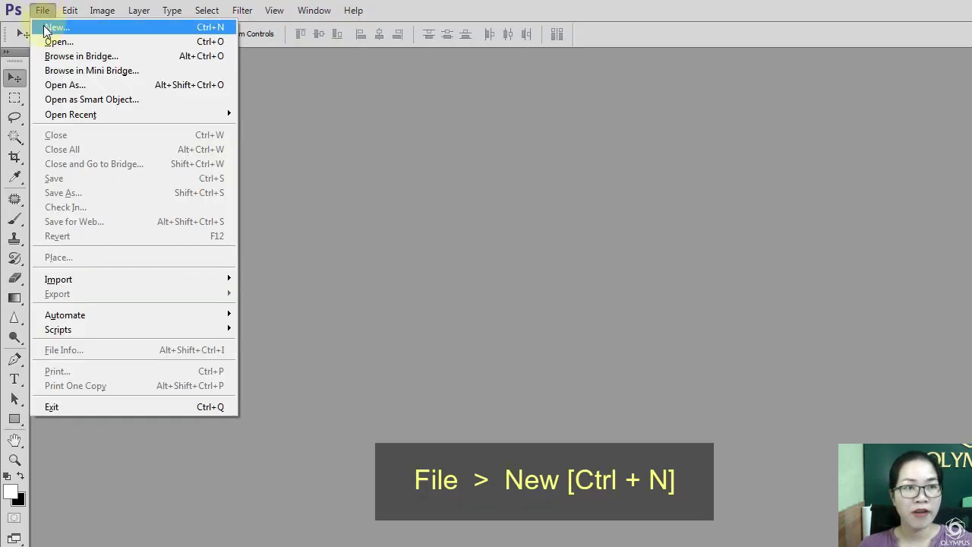
pyautogui.click(55, 29)
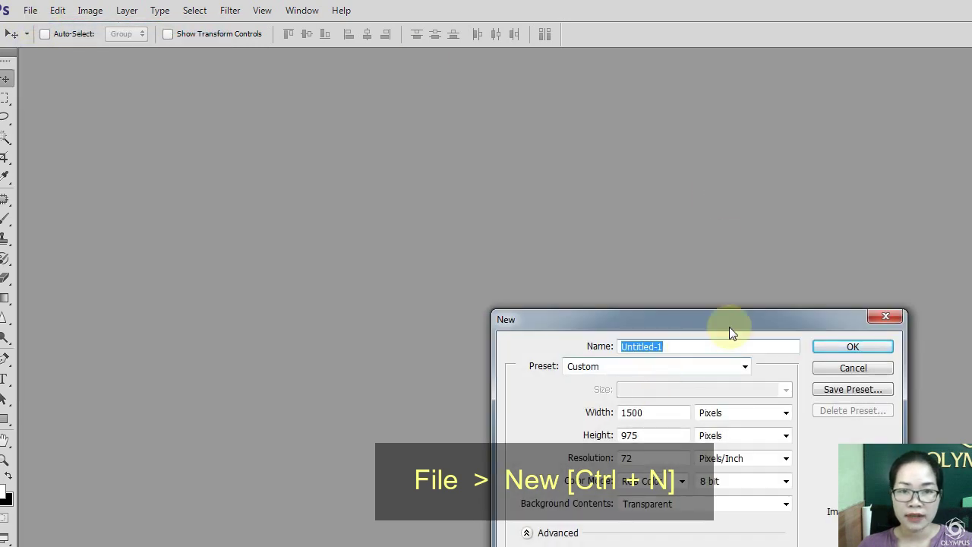
pyautogui.moveTo(729, 326); pyautogui.dragTo(669, 300)
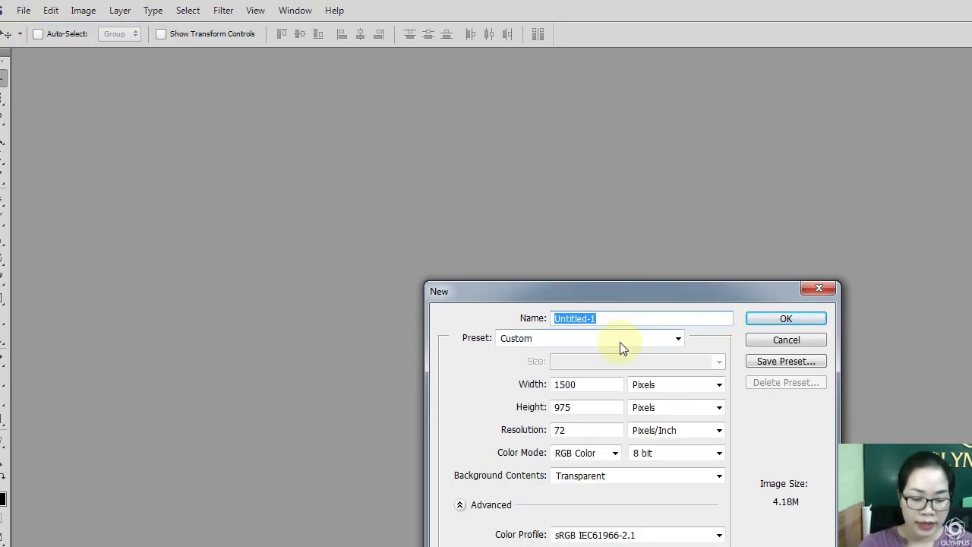
pyautogui.write('Banner')
pyautogui.doubleClick(590, 318)
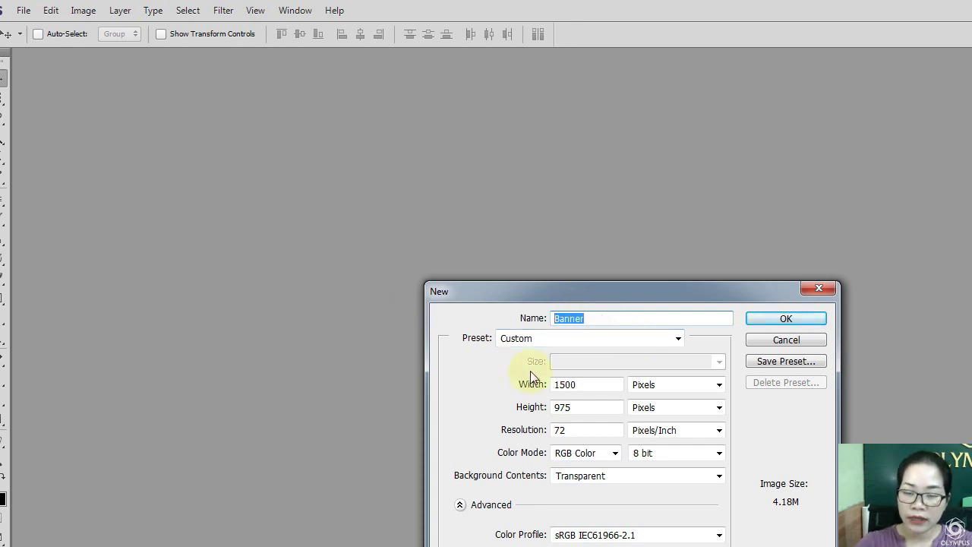
pyautogui.press('End')
pyautogui.write('hat ')
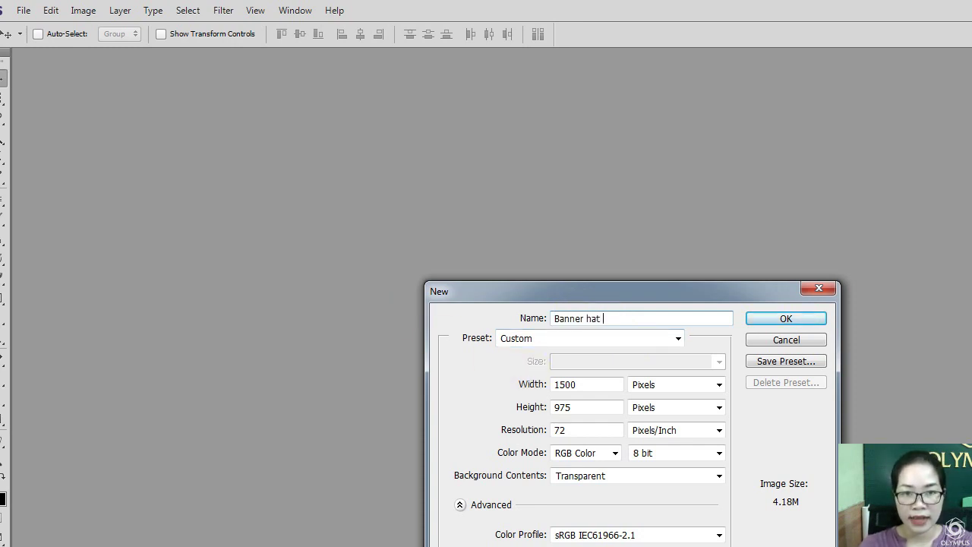
pyautogui.write('sen')
# Step: Make it 2000 × 700 px at 72 pixels/inch with a transparent background
pyautogui.doubleClick(610, 341)
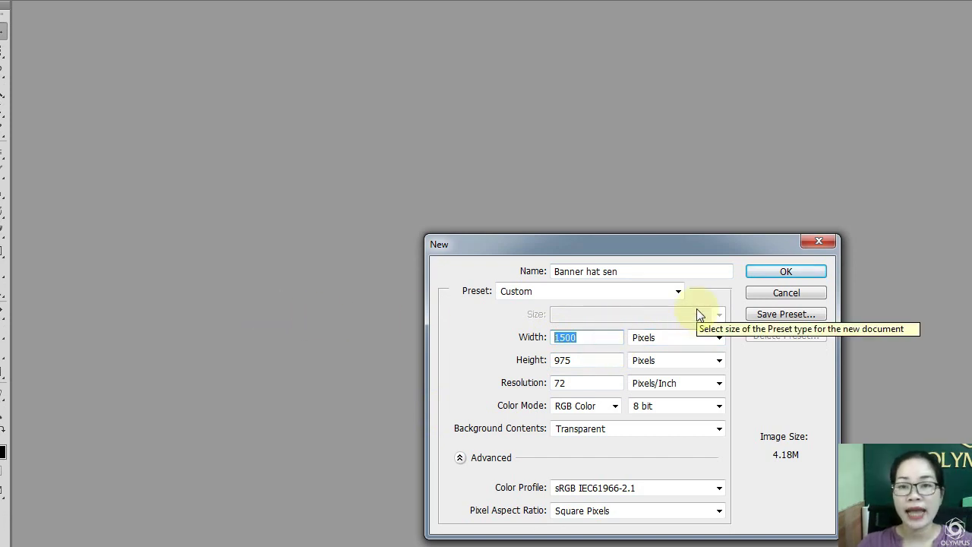
pyautogui.write('2000')
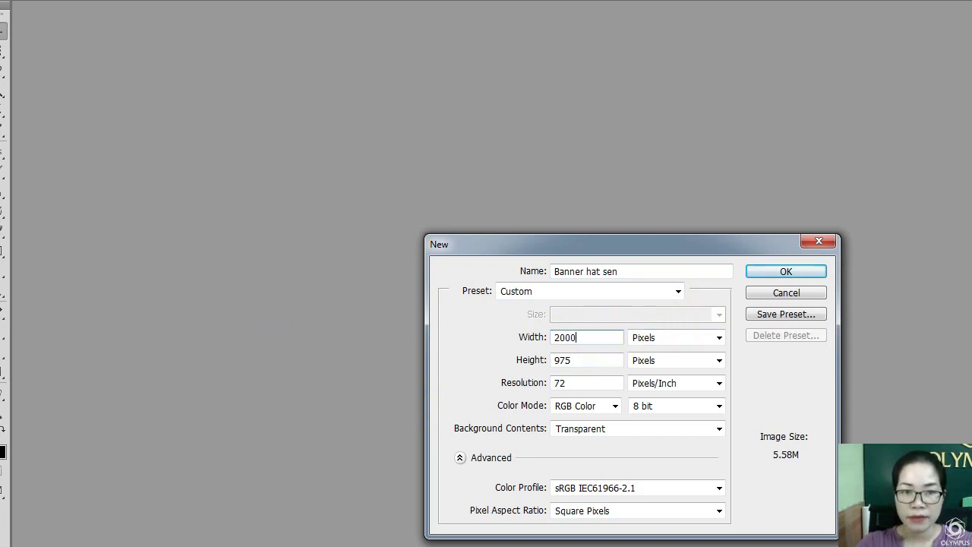
pyautogui.press('Tab')
pyautogui.press('Tab')
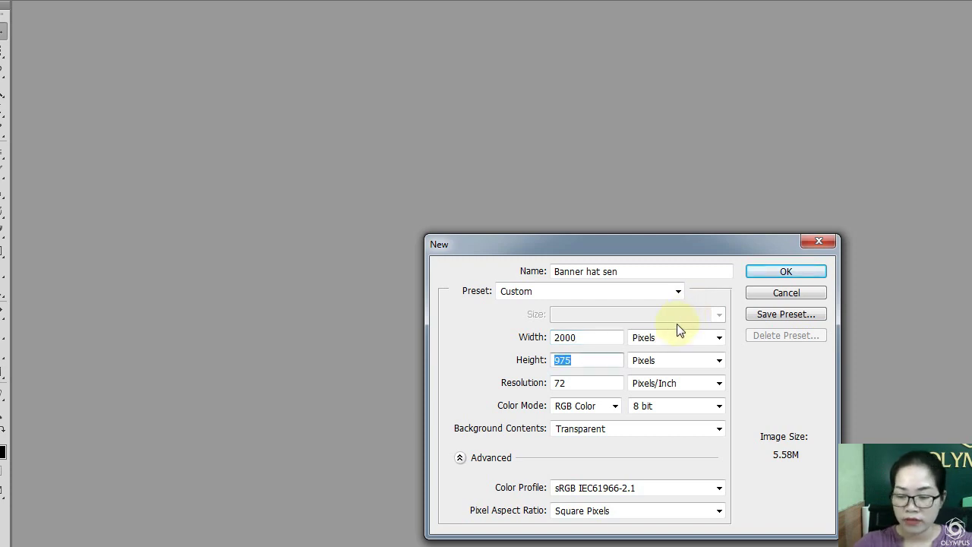
pyautogui.write('700')
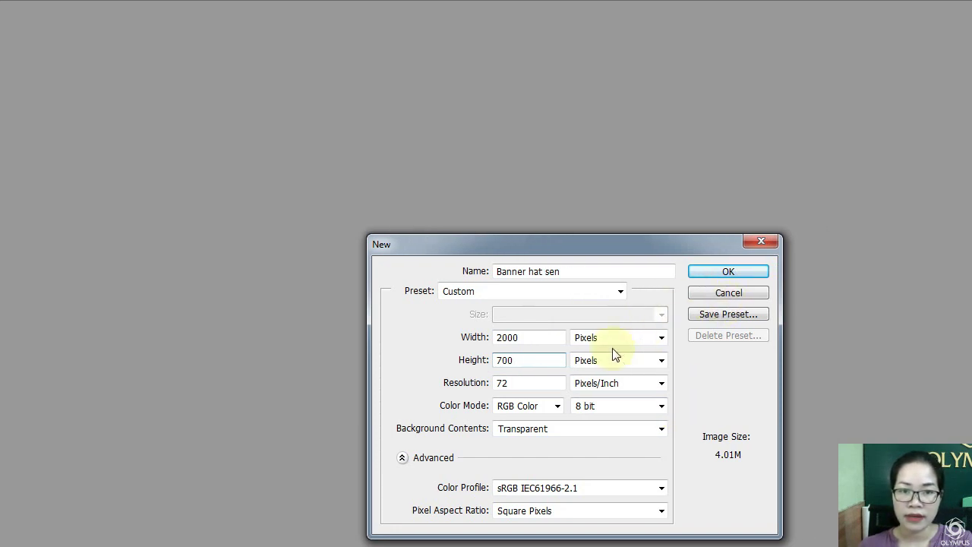
pyautogui.doubleClick(564, 383)
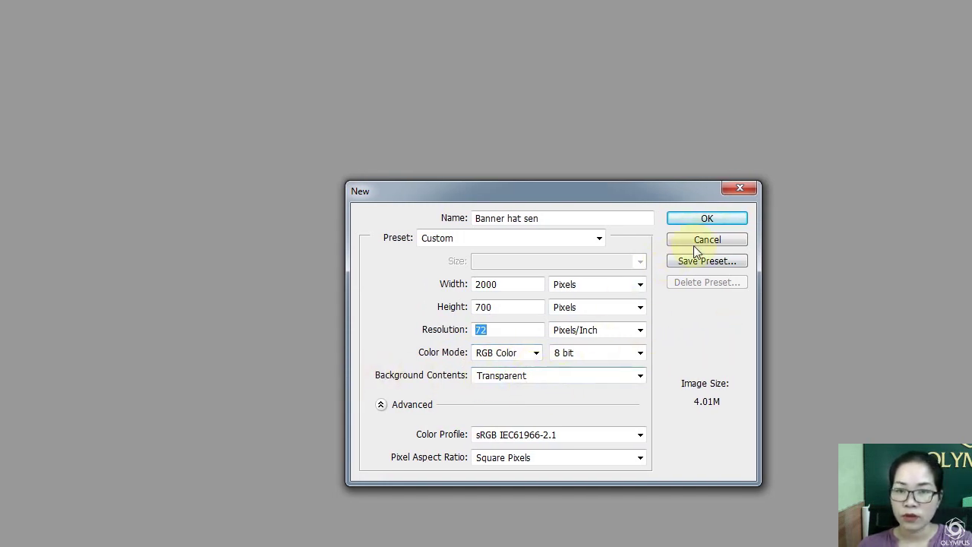
pyautogui.click(709, 220)
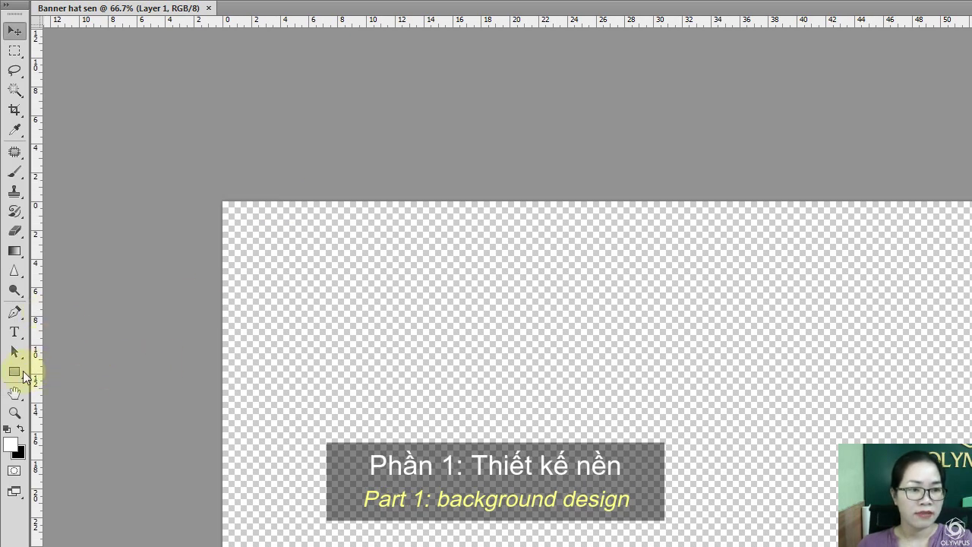
# Step: Draw a rectangle shape covering the whole canvas with the Rectangle Tool
pyautogui.click(16, 372)
pyautogui.rightClick(17, 373)
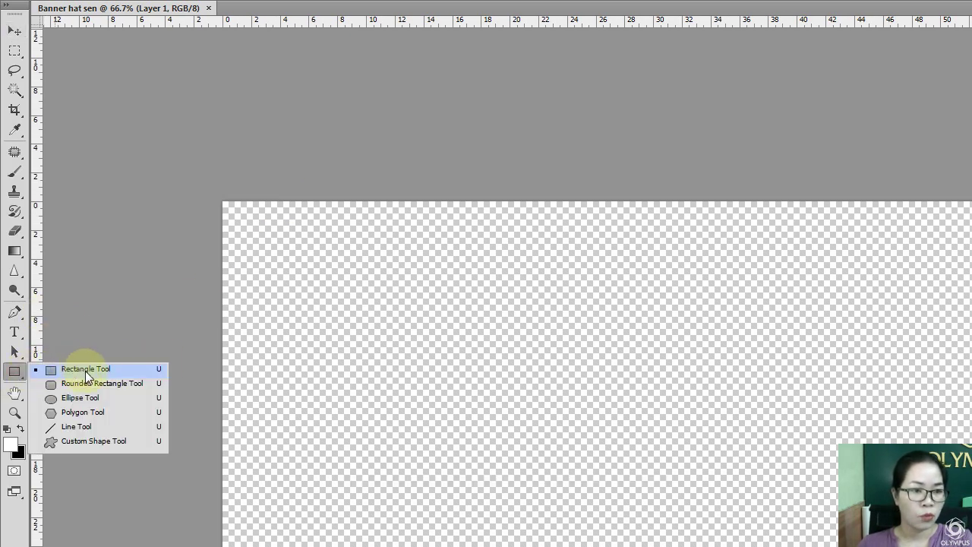
pyautogui.click(129, 369)
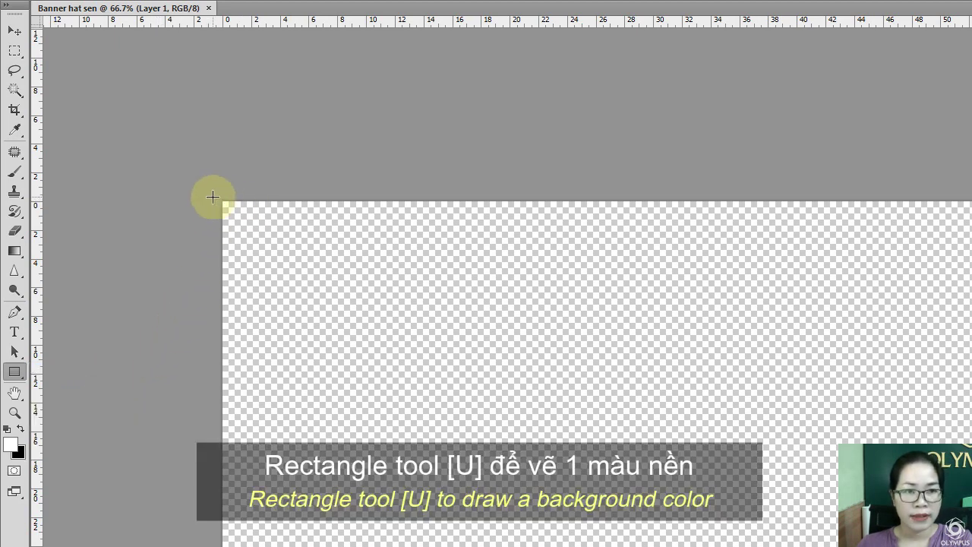
pyautogui.moveTo(213, 197); pyautogui.dragTo(968, 543)
# Step: Give the rectangle a dark green fill from the swatch picker
pyautogui.click(138, 33)
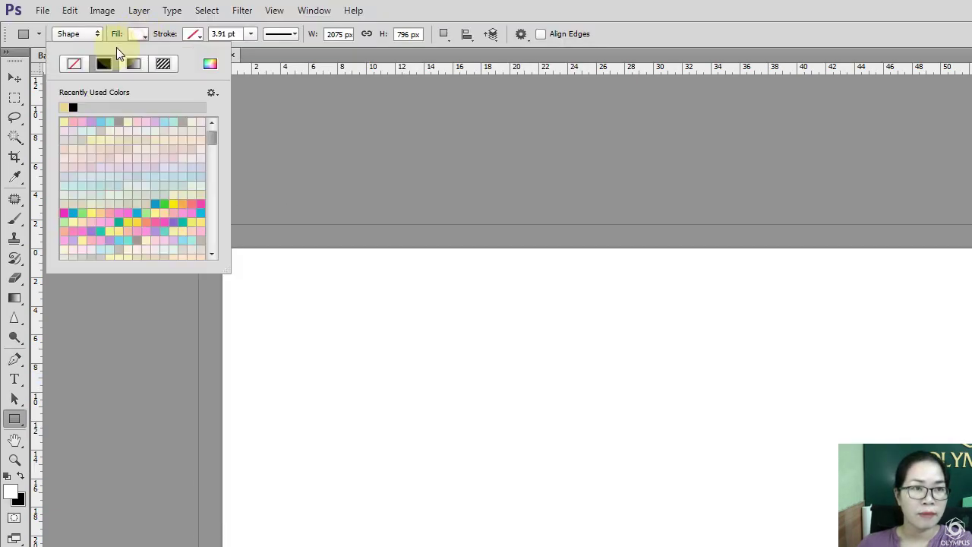
pyautogui.click(141, 209)
pyautogui.scroll(-2, 213, 141)
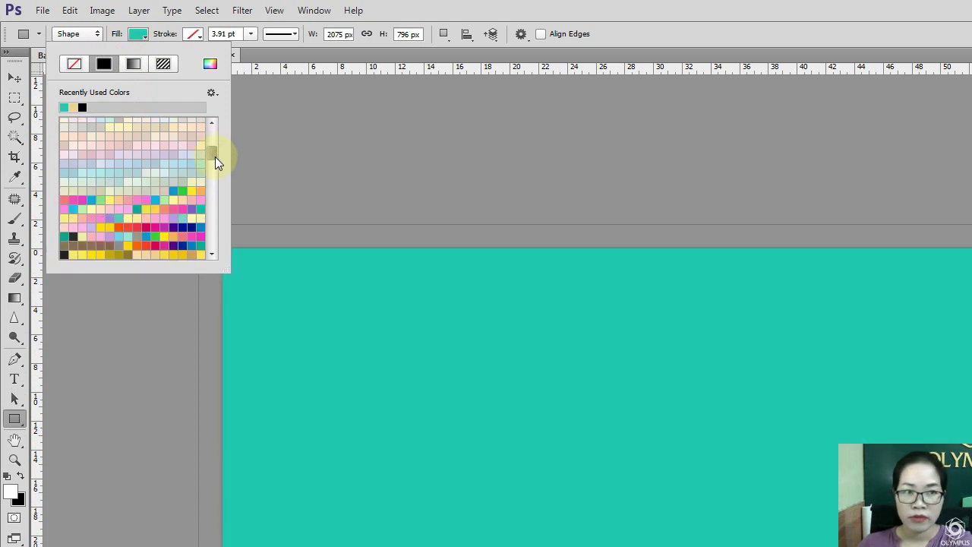
pyautogui.scroll(-2, 215, 156)
pyautogui.scroll(-2, 215, 158)
pyautogui.scroll(-2, 216, 166)
pyautogui.scroll(-2, 219, 180)
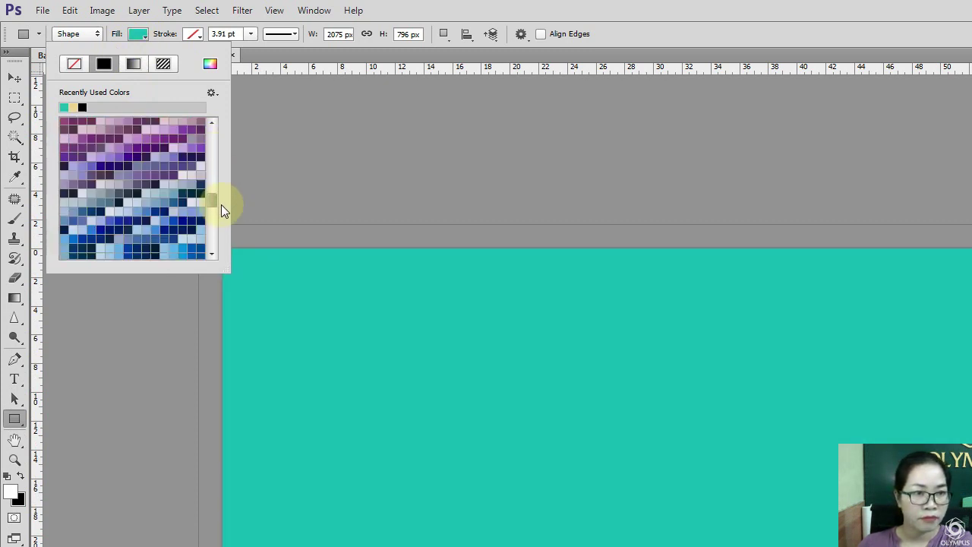
pyautogui.scroll(-3, 217, 201)
pyautogui.click(159, 141)
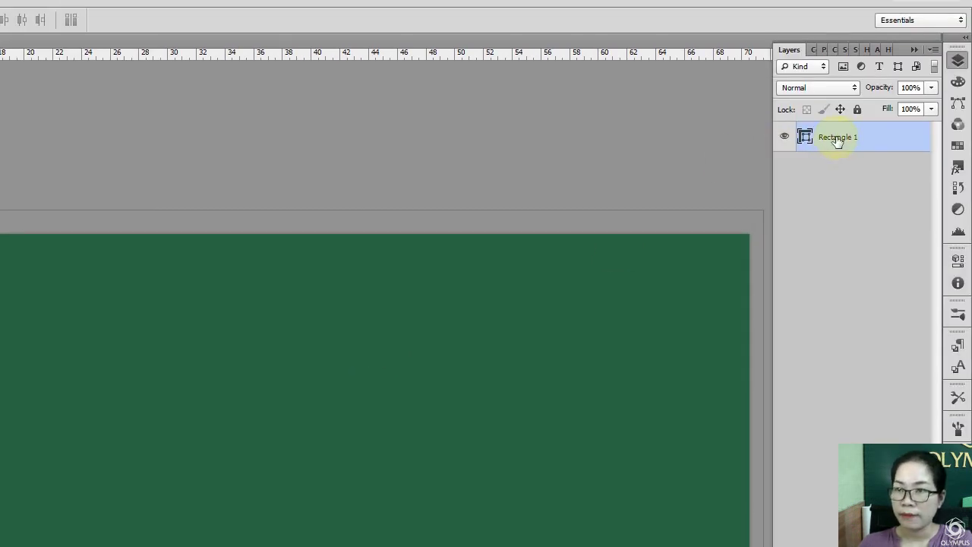
# Step: Rename the rectangle layer 'Nen' and add a new layer 'mau xanh non chuoi'
pyautogui.doubleClick(839, 138)
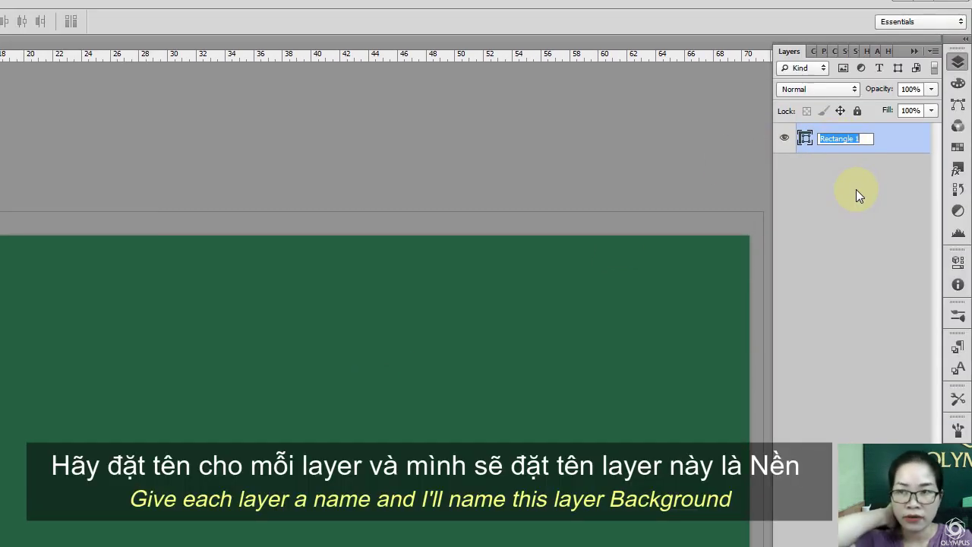
pyautogui.write('Nen')
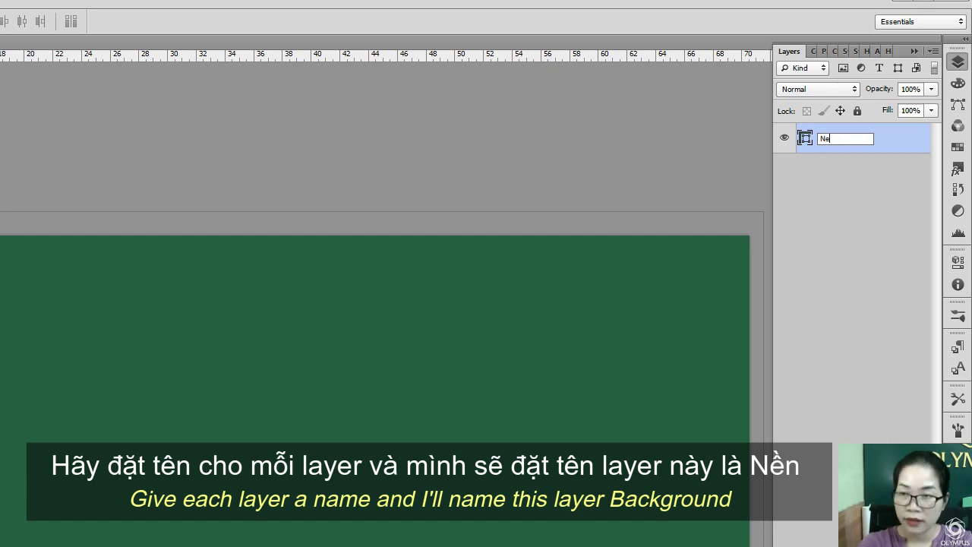
pyautogui.press('Return')
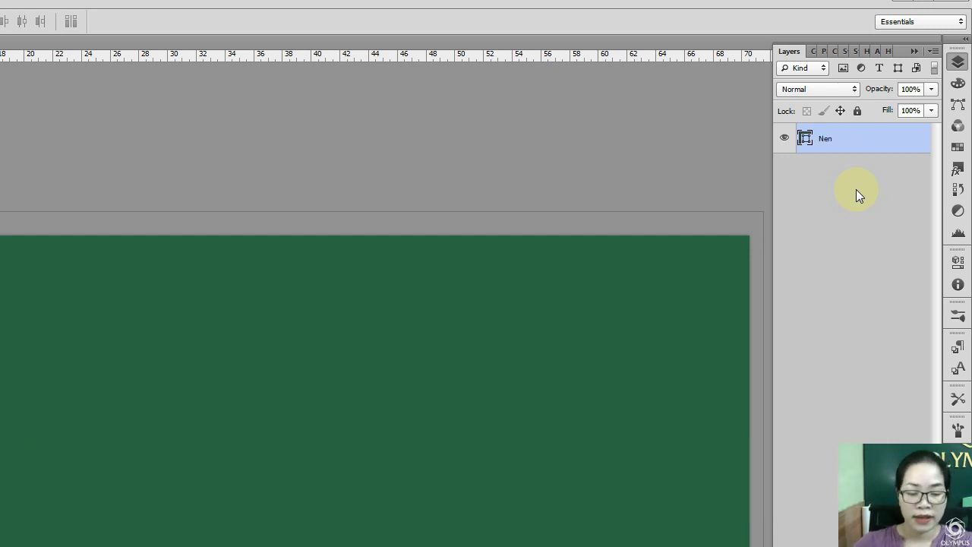
pyautogui.hotkey('ctrl', 'shift', 'n')
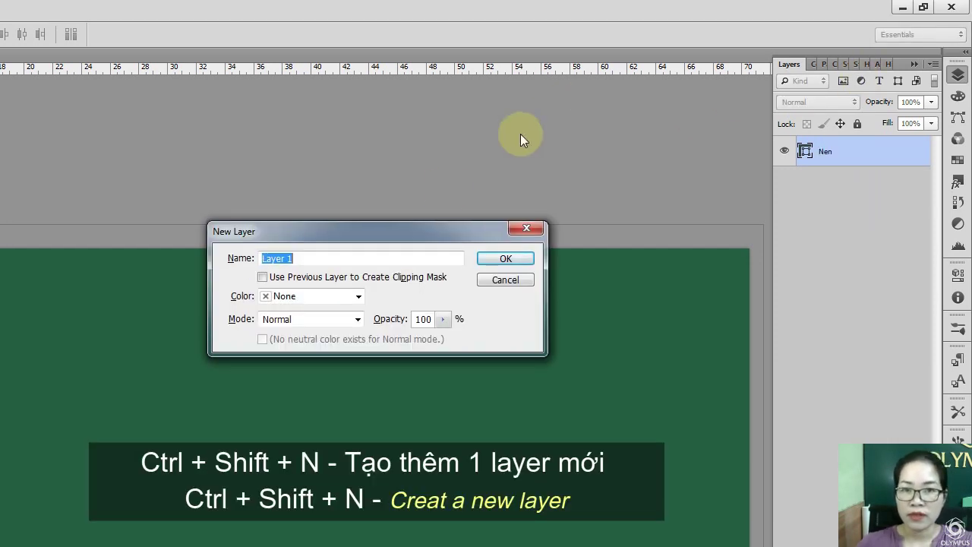
pyautogui.moveTo(380, 229); pyautogui.dragTo(288, 263)
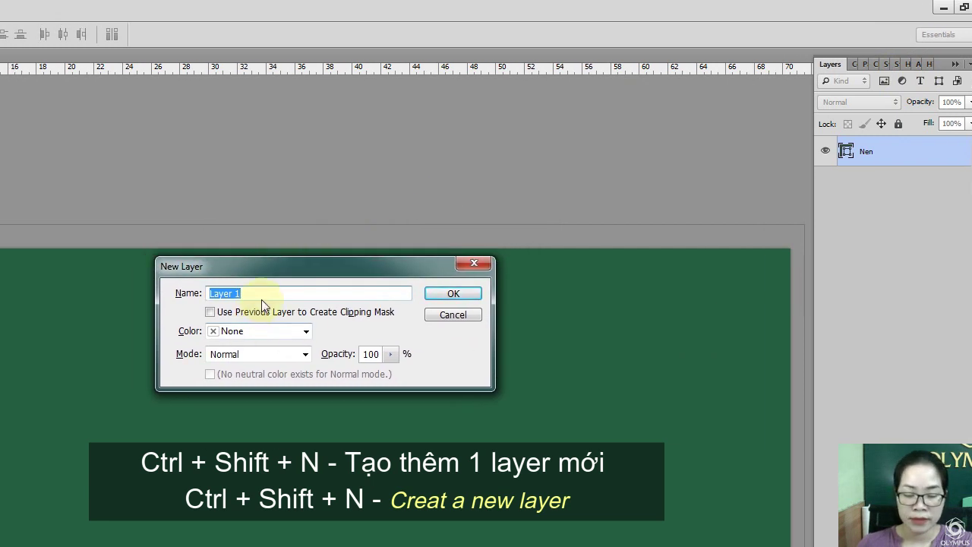
pyautogui.write('mau xanh')
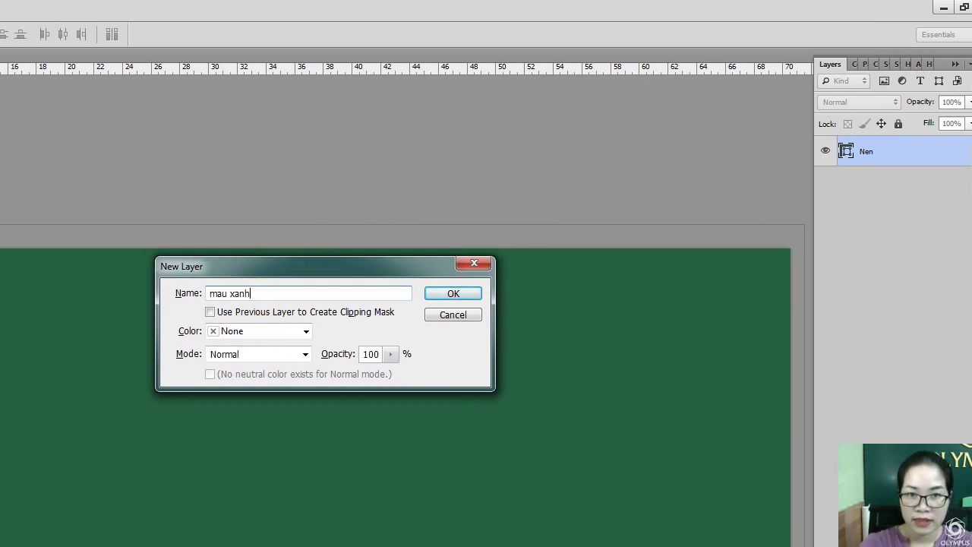
pyautogui.write(' non chuoi')
pyautogui.press('Return')
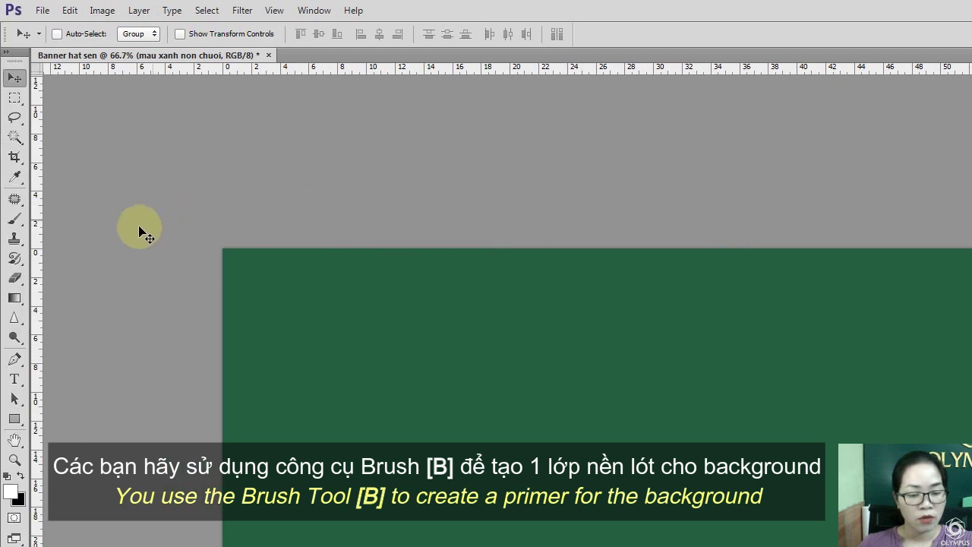
# Step: Set up a soft round brush at about 257 px
pyautogui.moveTo(15, 219); pyautogui.dragTo(91, 225)
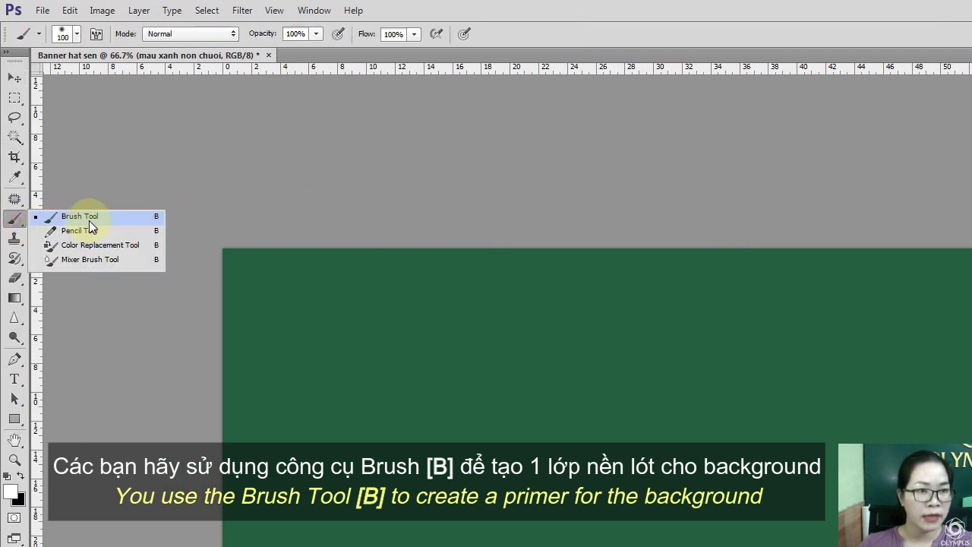
pyautogui.click(97, 218)
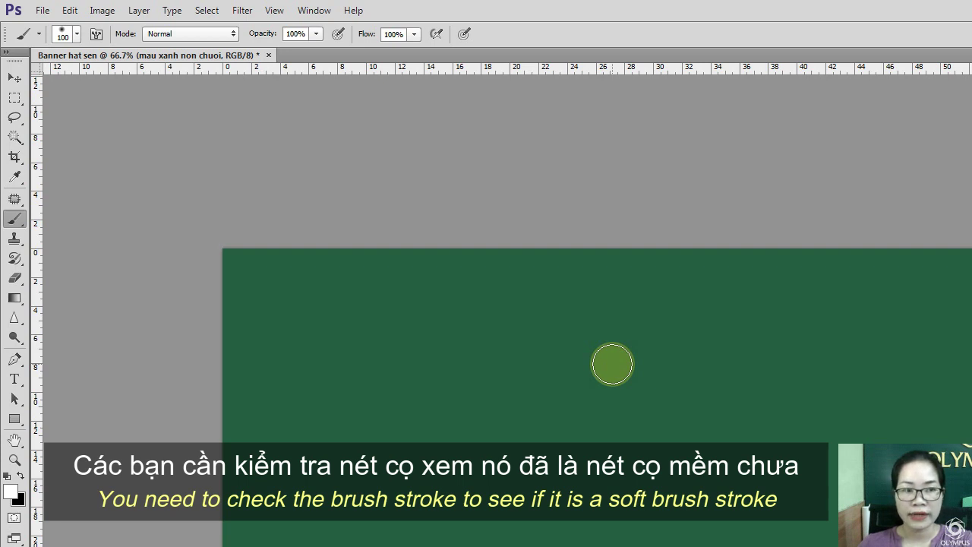
pyautogui.rightClick(591, 355)
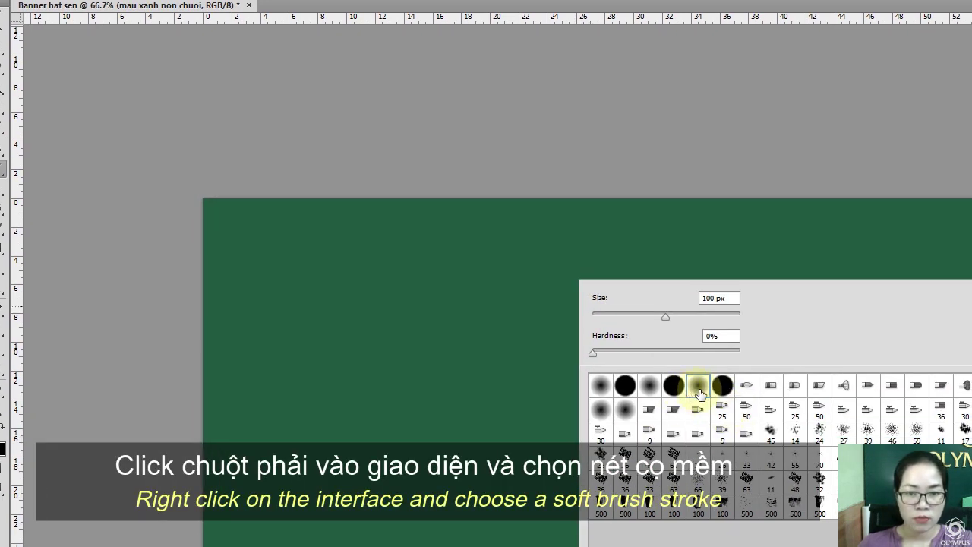
pyautogui.click(700, 393)
pyautogui.moveTo(665, 316); pyautogui.dragTo(713, 308)
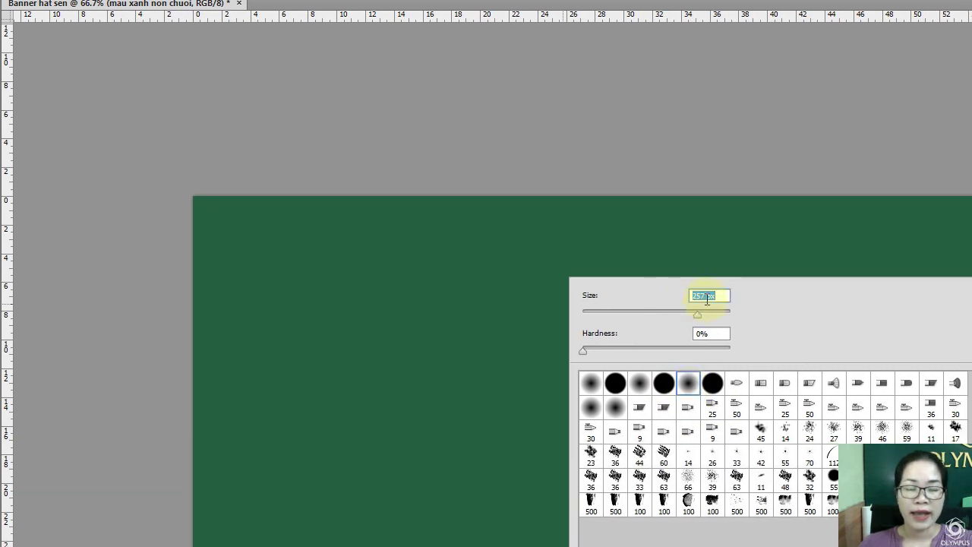
pyautogui.press('Return')
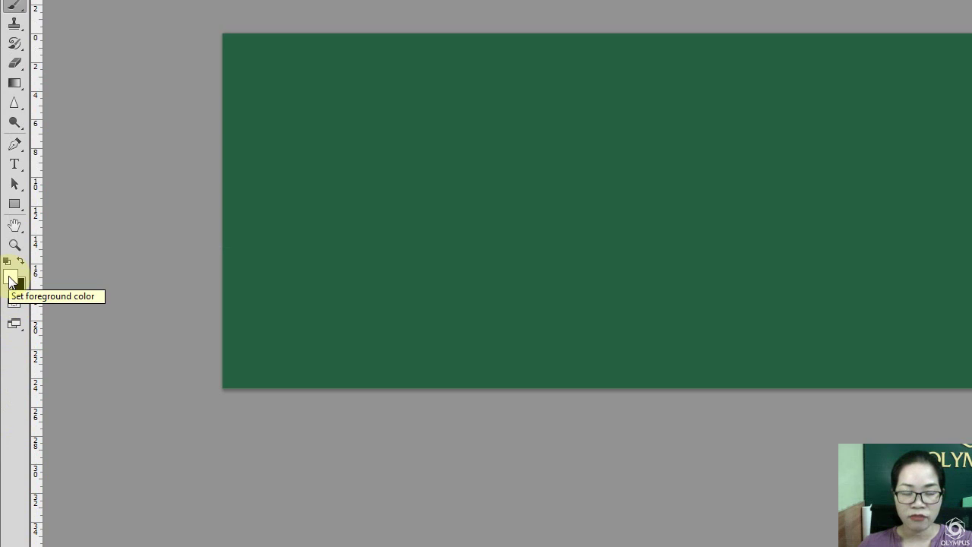
# Step: Set the foreground to green #3a8535 and brush a soft glow over the left side
pyautogui.click(10, 280)
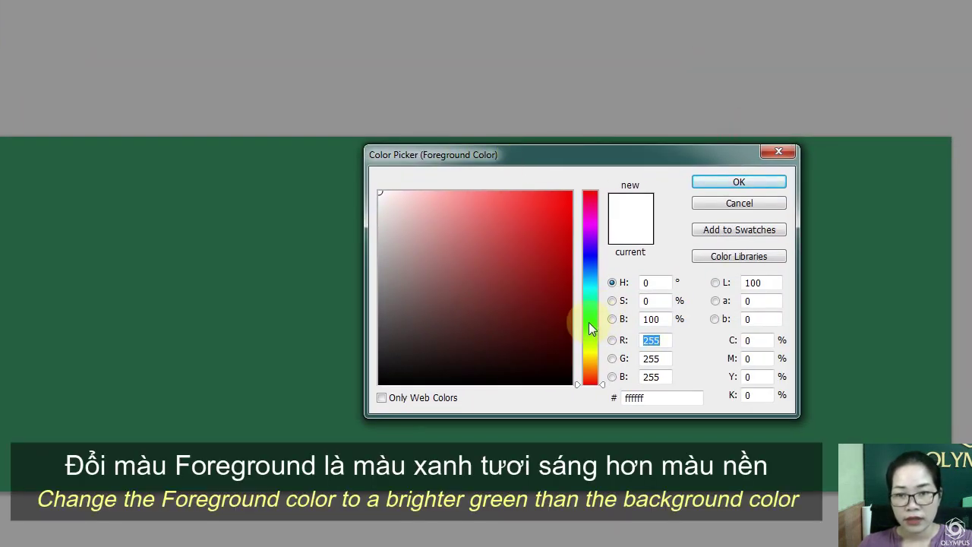
pyautogui.moveTo(589, 322); pyautogui.dragTo(593, 322)
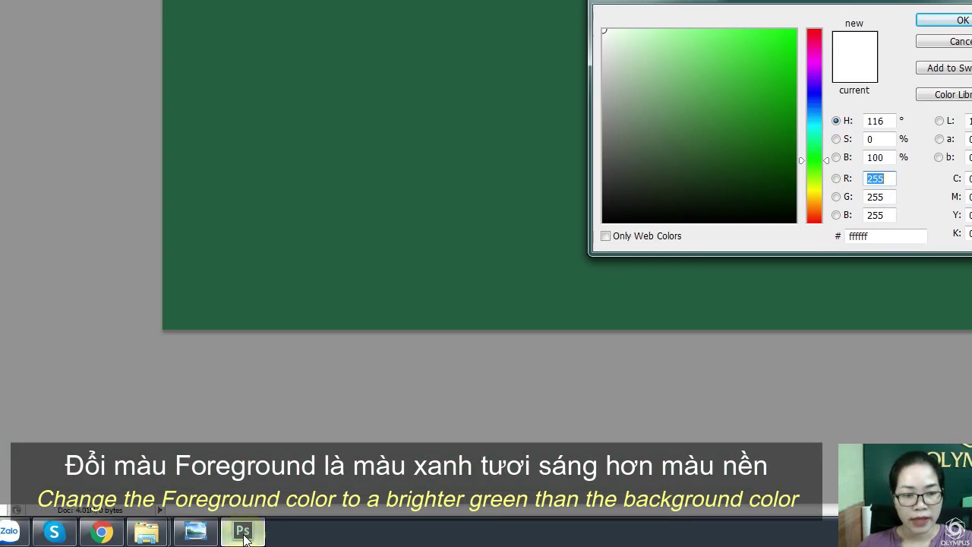
pyautogui.click(243, 537)
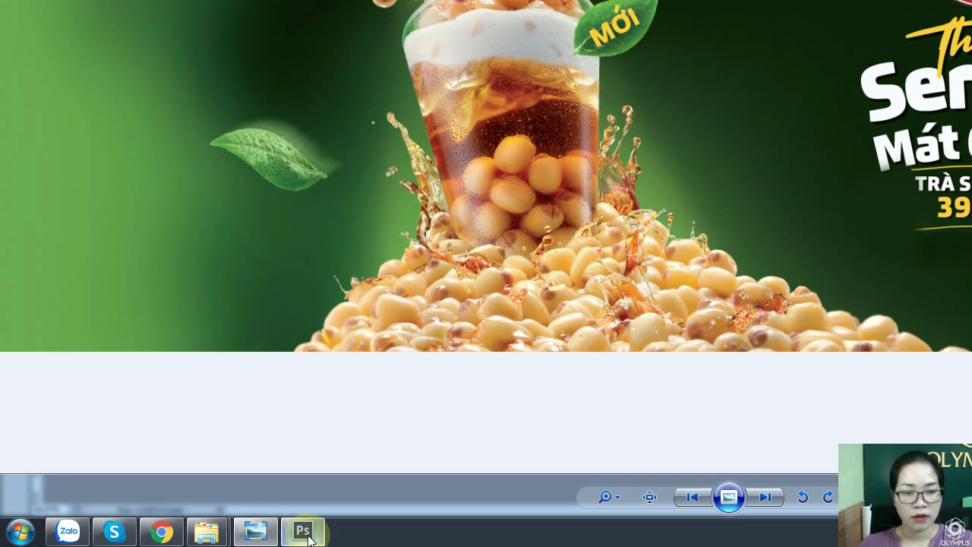
pyautogui.click(304, 532)
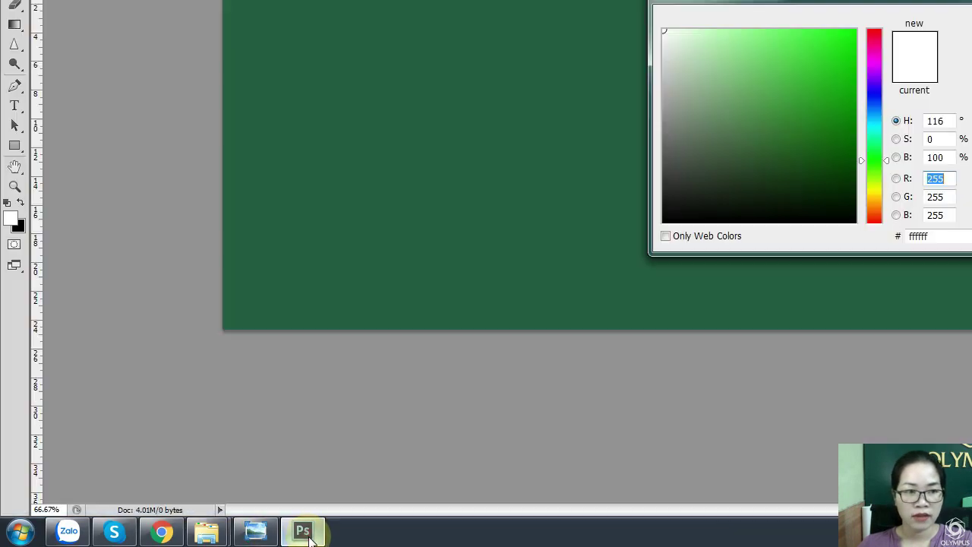
pyautogui.click(780, 121)
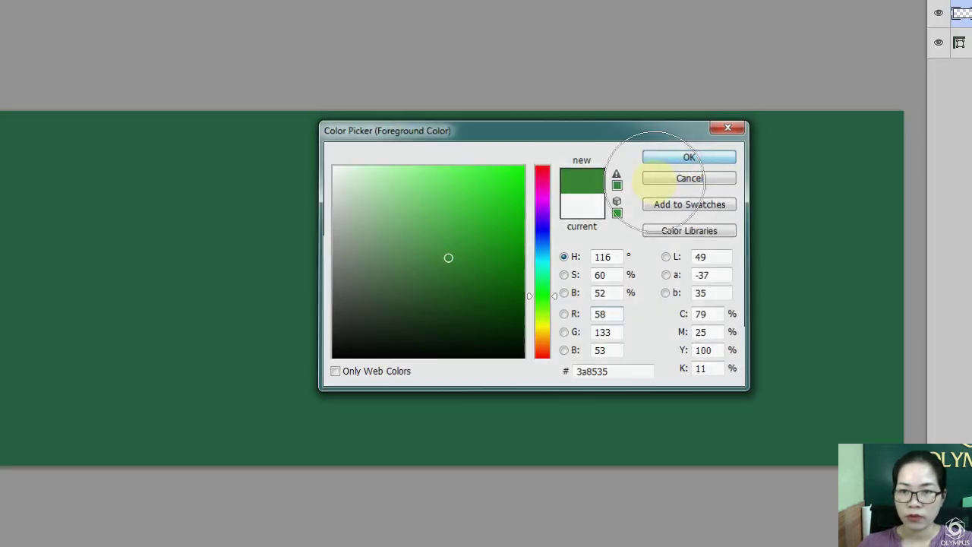
pyautogui.click(659, 158)
pyautogui.moveTo(191, 249); pyautogui.dragTo(439, 364)
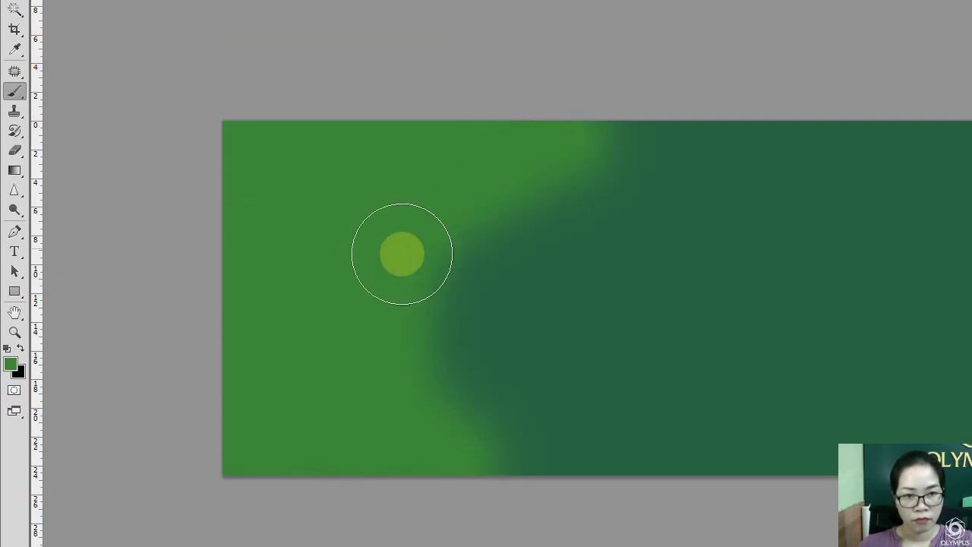
pyautogui.hotkey('ctrl', 'z')
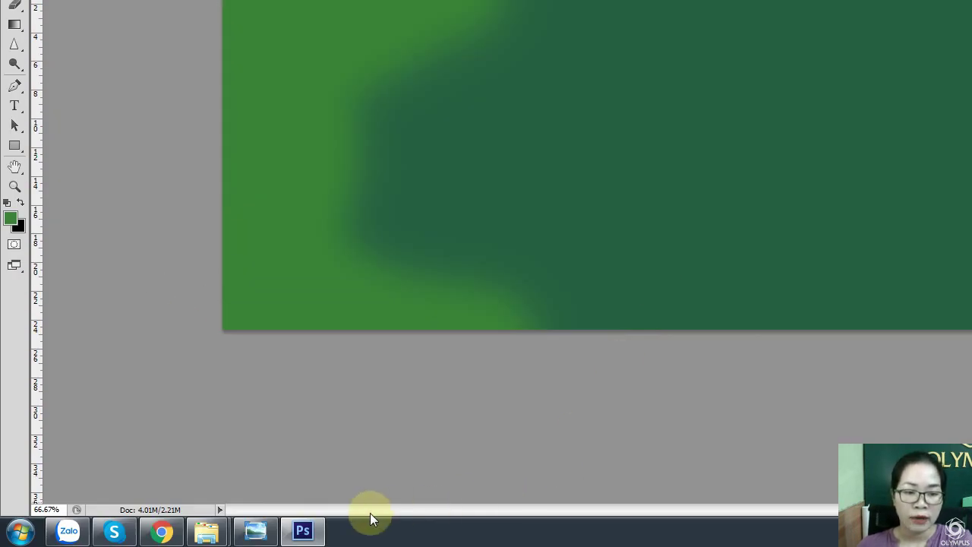
pyautogui.moveTo(206, 531)
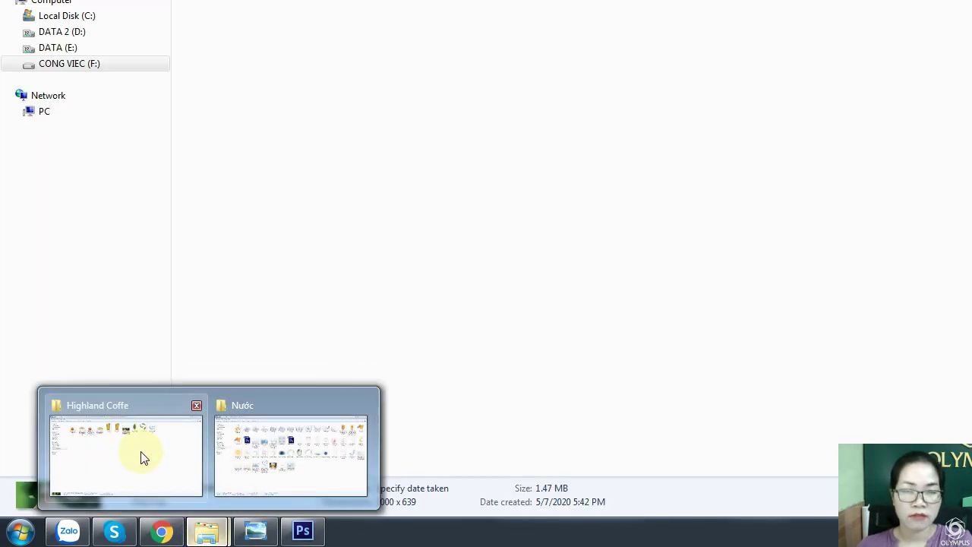
# Step: Open the lotus-seed photo 123rf_55650841_super.jpg in Photoshop and select the Magic Wand Tool
pyautogui.click(144, 457)
pyautogui.doubleClick(475, 125)
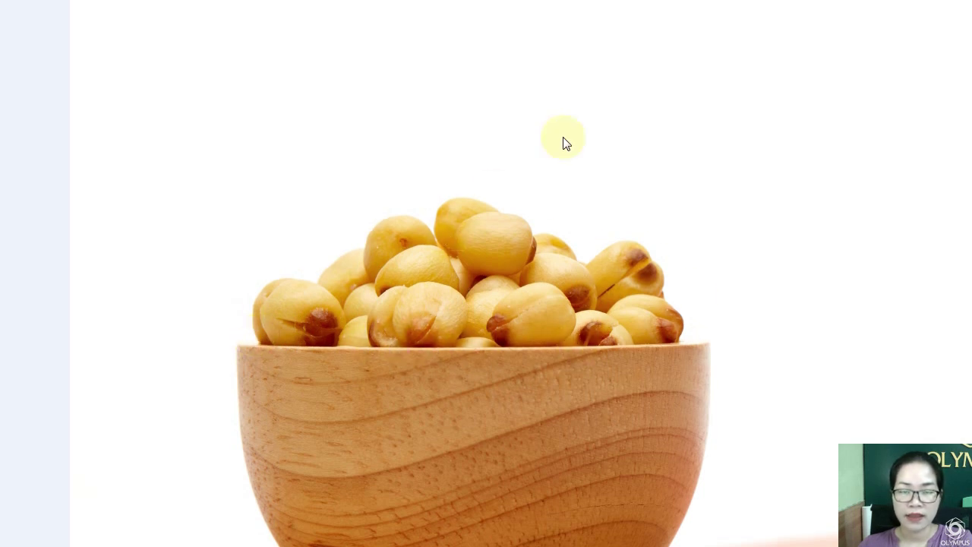
pyautogui.rightClick(613, 140)
pyautogui.moveTo(562, 147)
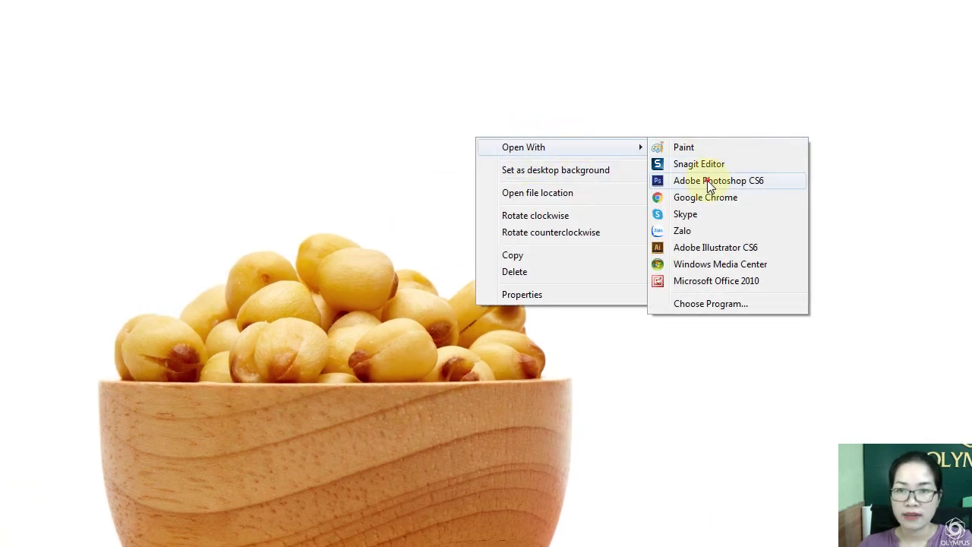
pyautogui.click(708, 181)
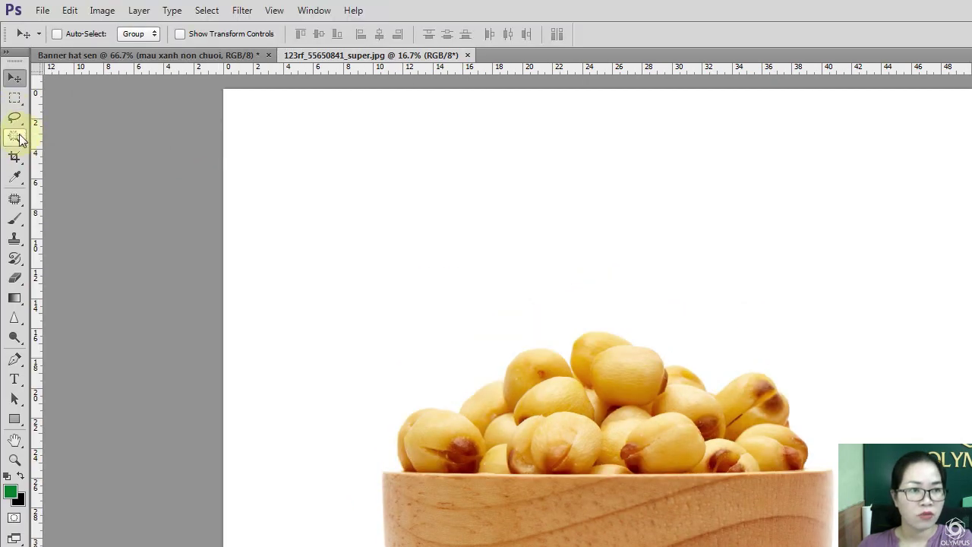
pyautogui.click(15, 137)
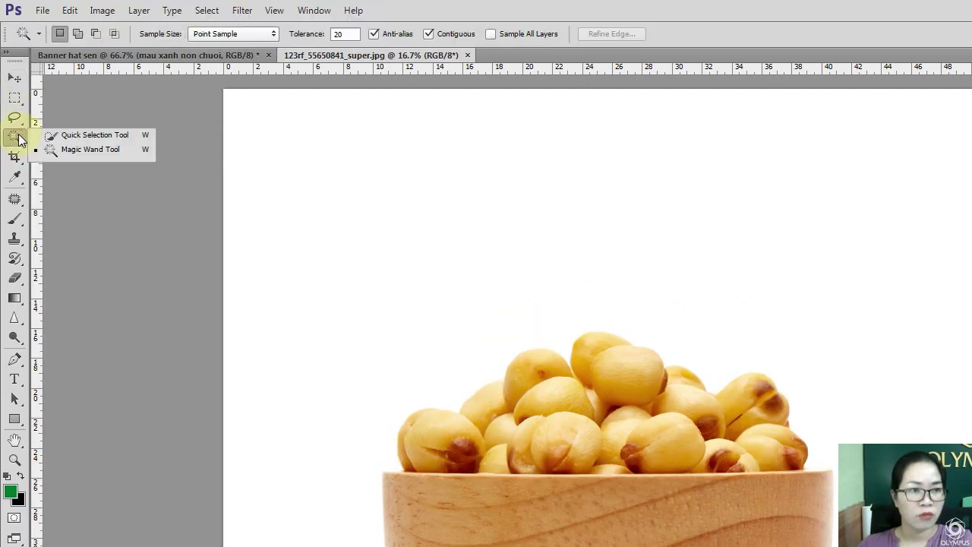
pyautogui.click(87, 150)
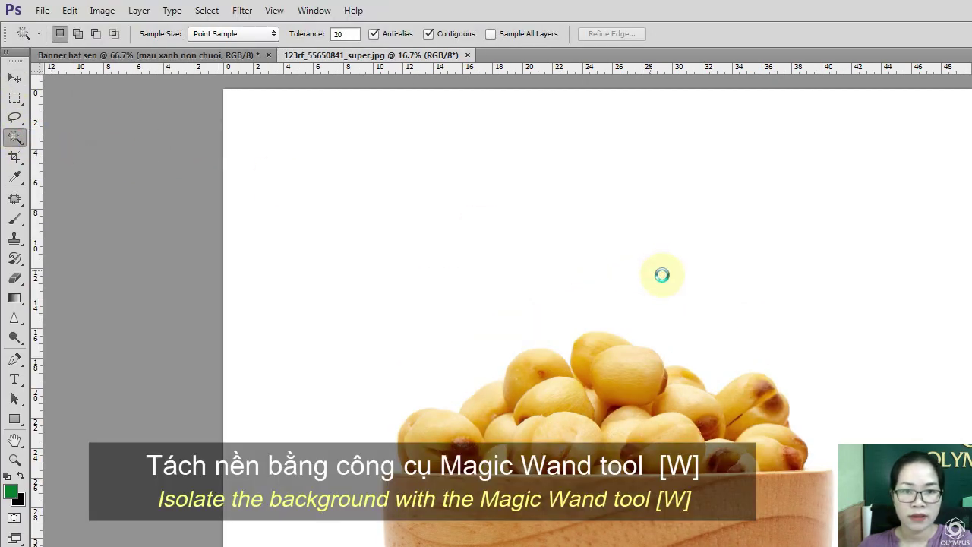
# Step: Remove the white background from the seeds photo and drag the cut-out seeds onto the banner
pyautogui.click(662, 275)
pyautogui.hotkey('ctrl', 'd')
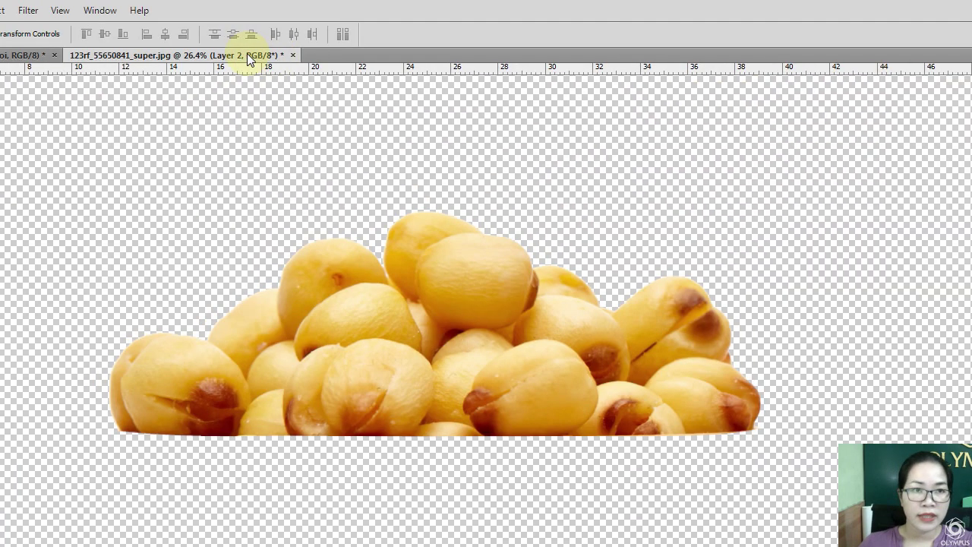
pyautogui.moveTo(247, 55); pyautogui.dragTo(443, 174)
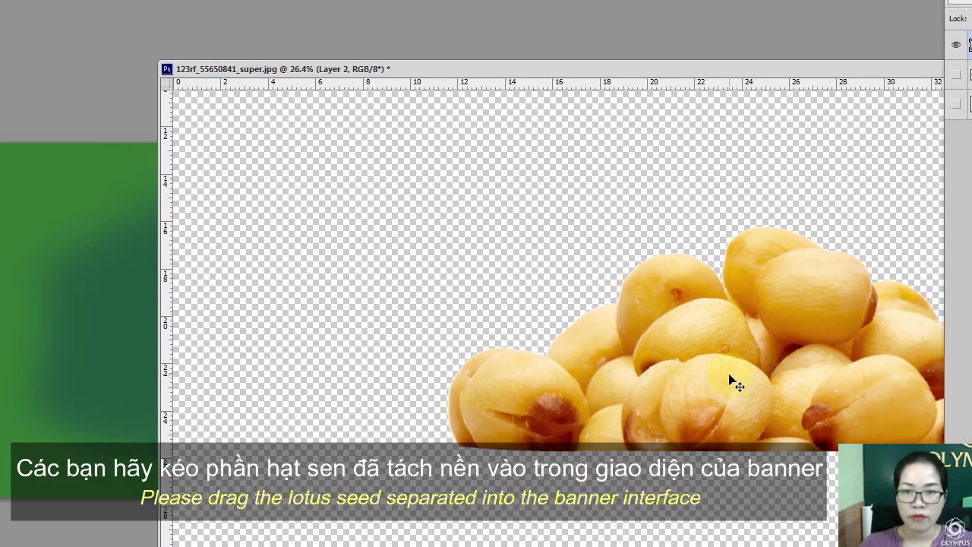
pyautogui.moveTo(722, 365); pyautogui.dragTo(243, 390)
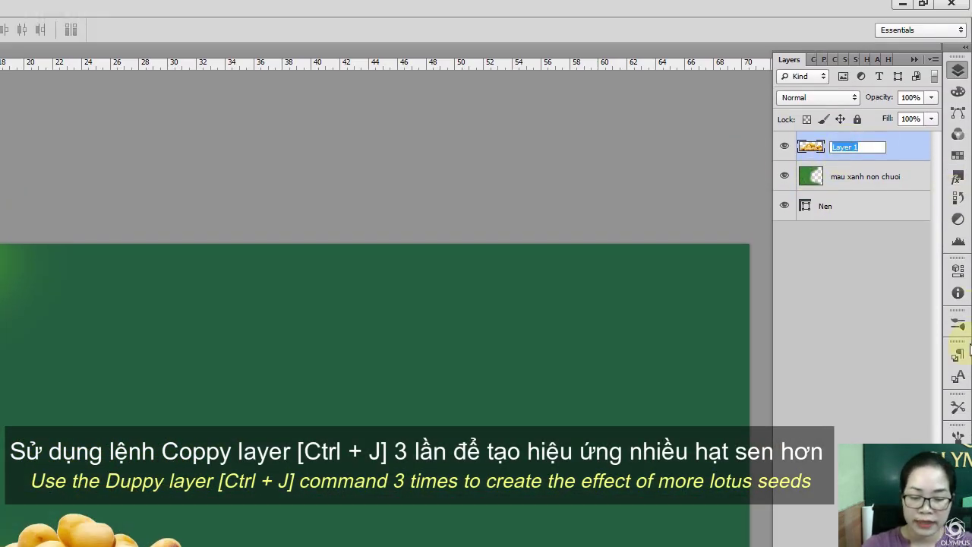
# Step: Rename the seeds layer 'hat sen', then duplicate, shift and resize copies into a bigger mound
pyautogui.press('BackSpace')
pyautogui.write('n')
pyautogui.press('Return')
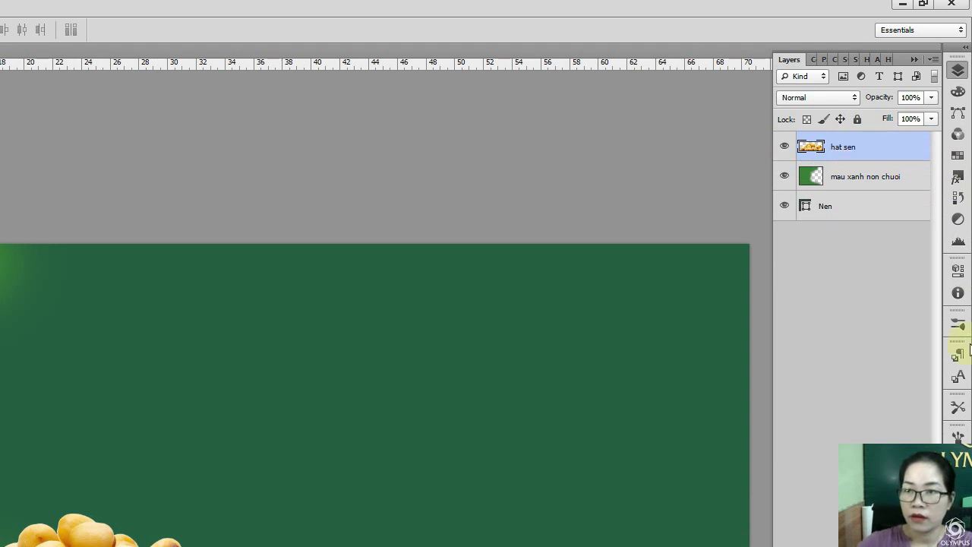
pyautogui.hotkey('ctrl', 'j')
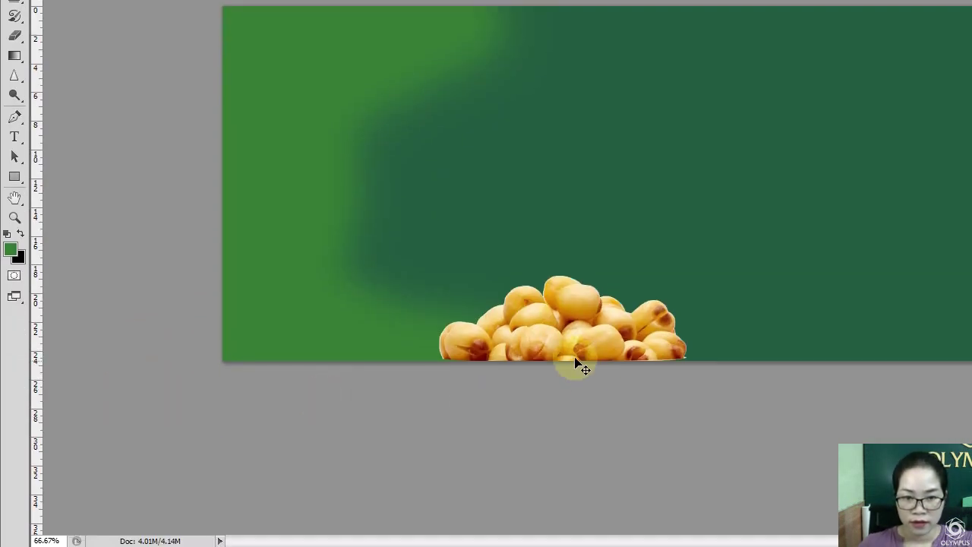
pyautogui.moveTo(577, 366); pyautogui.dragTo(733, 338)
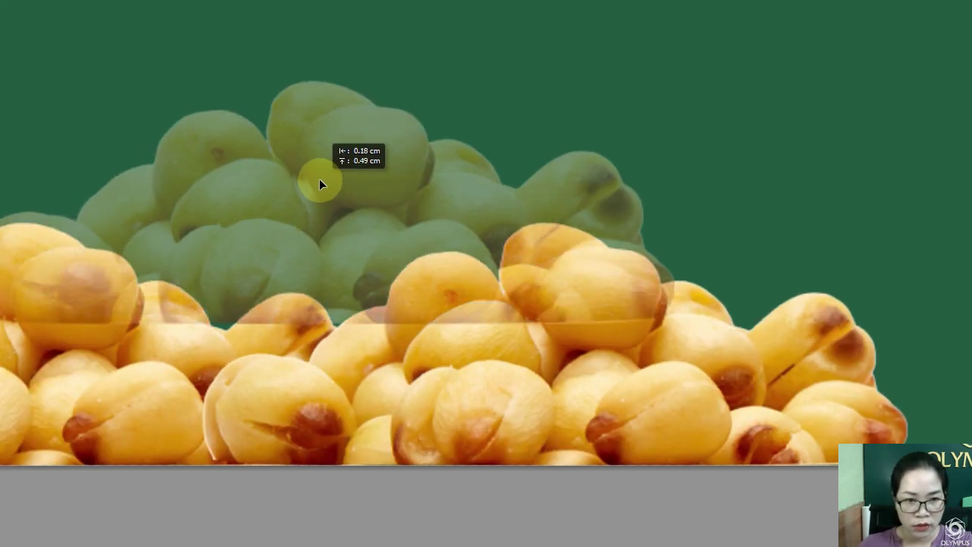
pyautogui.moveTo(319, 182); pyautogui.dragTo(243, 357)
pyautogui.hotkey('ctrl', 't')
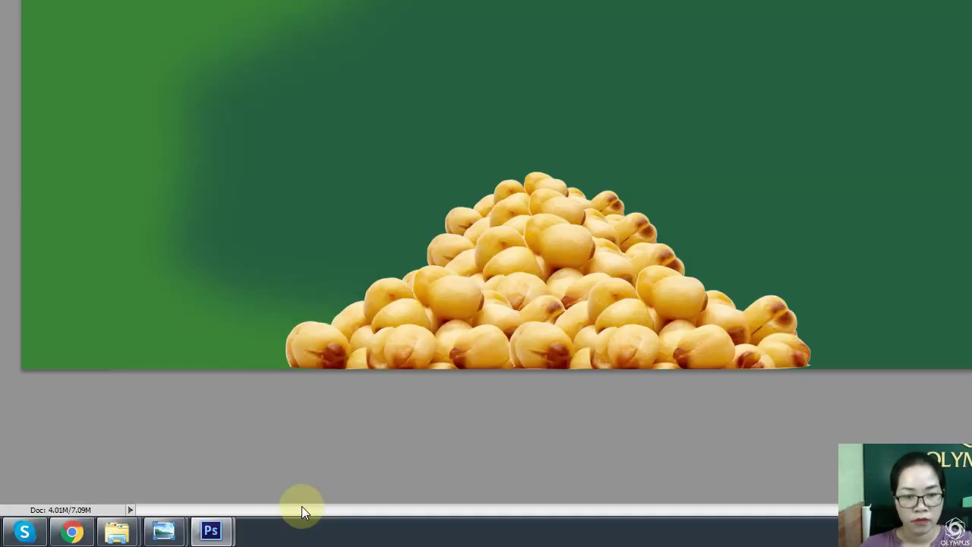
# Step: Drag beer.png from the source folder into the banner
pyautogui.click(300, 531)
pyautogui.click(239, 468)
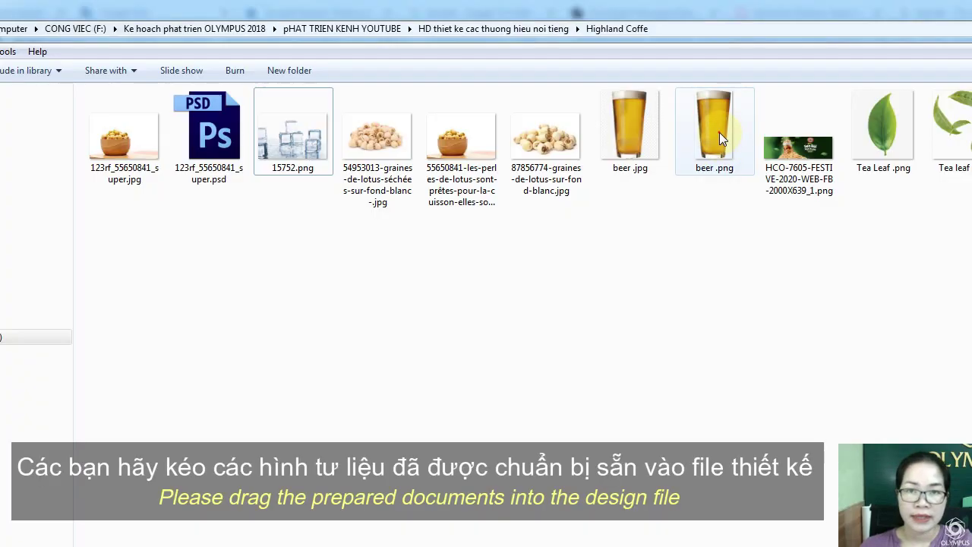
pyautogui.moveTo(719, 133)
pyautogui.mouseDown()
pyautogui.moveTo(266, 475)
pyautogui.moveTo(562, 178)
pyautogui.mouseUp()
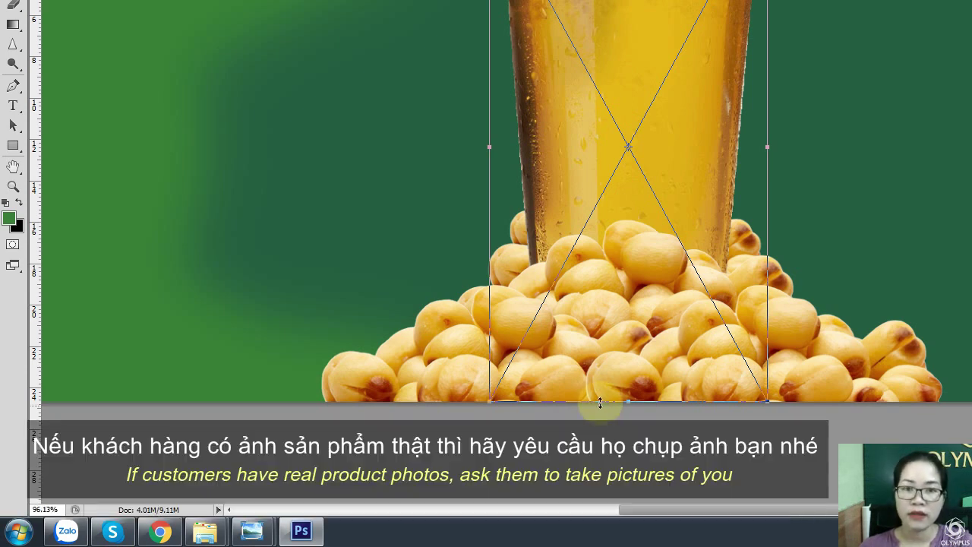
# Step: Tilt the beer glass about 4 degrees and nudge it slightly
pyautogui.press('Return')
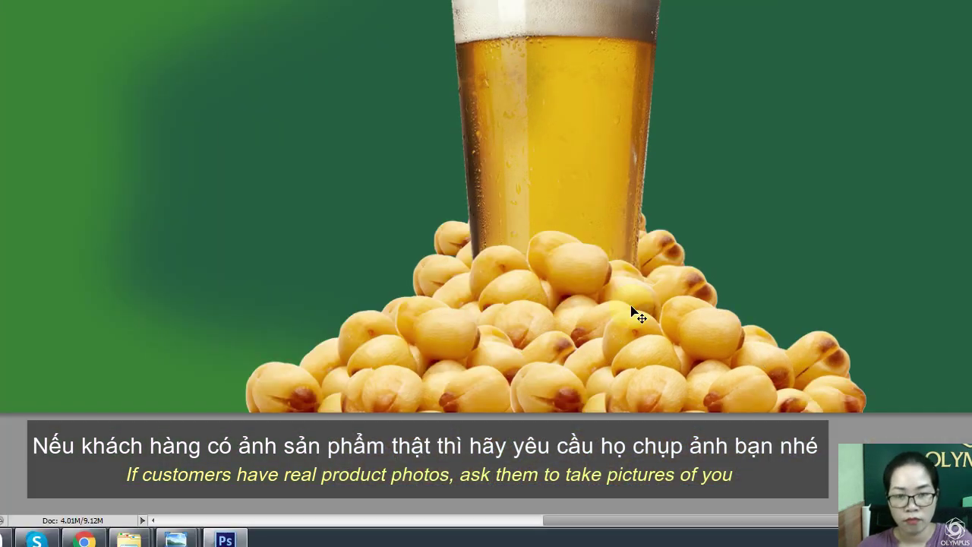
pyautogui.hotkey('ctrl', 't')
pyautogui.moveTo(698, 385); pyautogui.dragTo(707, 400)
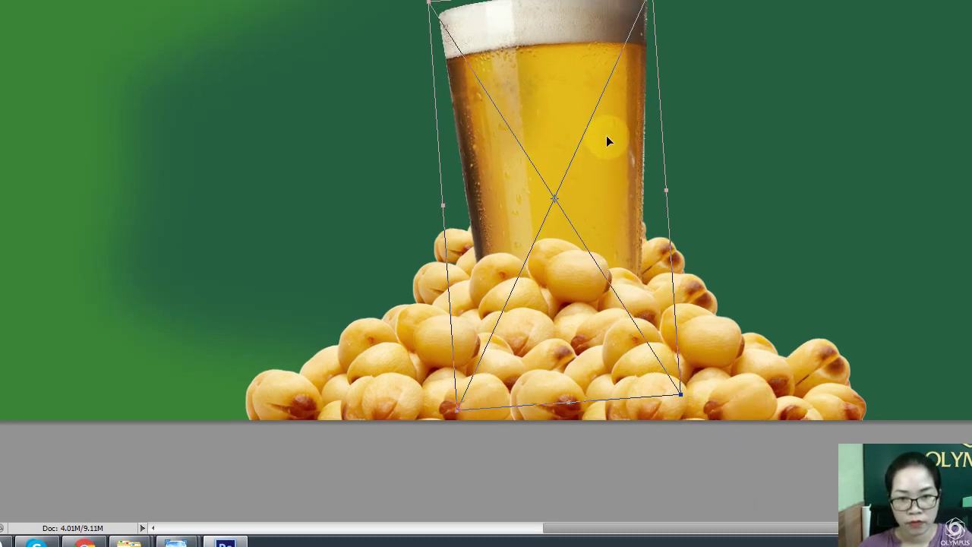
pyautogui.moveTo(606, 135); pyautogui.dragTo(600, 137)
pyautogui.press('Return')
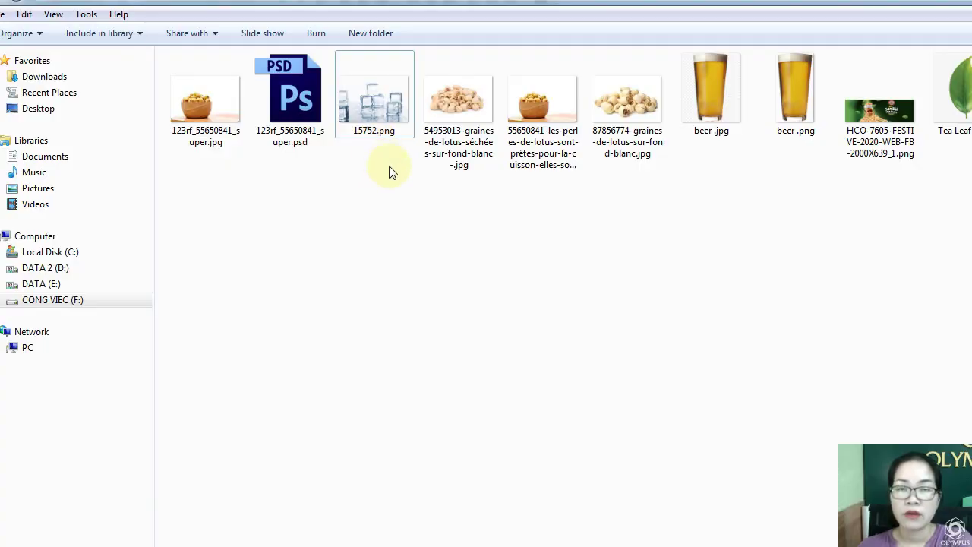
# Step: Drag the ice-cubes image 15752.png into the banner and rotate it
pyautogui.moveTo(374, 107); pyautogui.dragTo(243, 418)
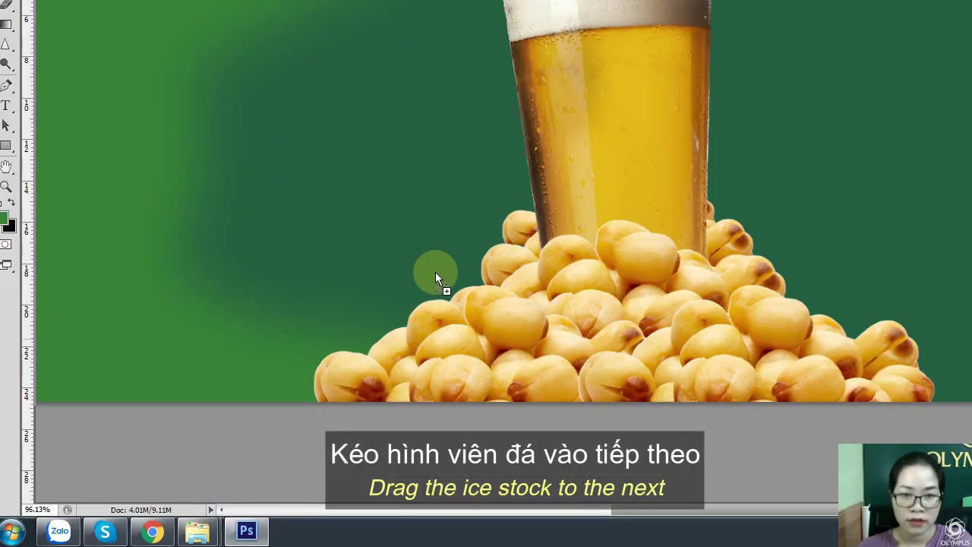
pyautogui.moveTo(243, 418); pyautogui.dragTo(497, 139)
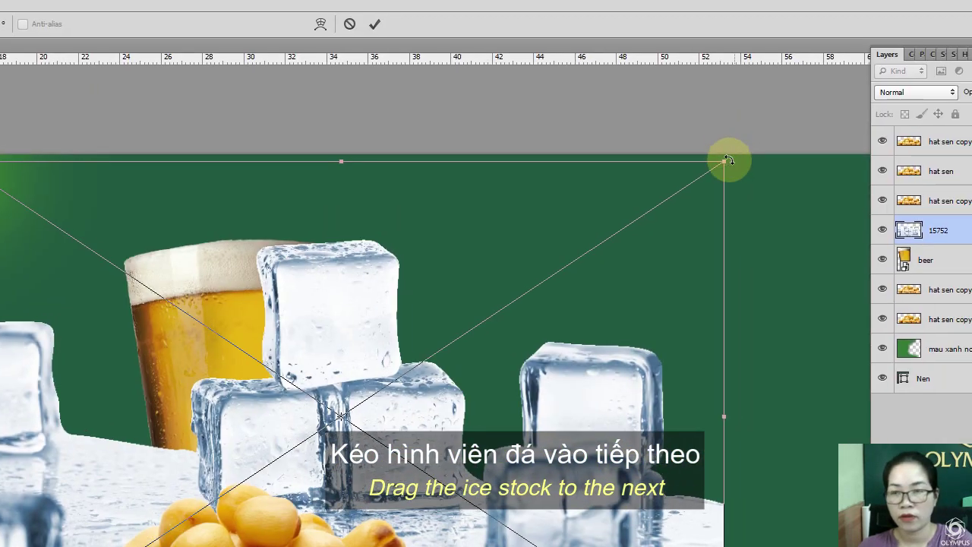
pyautogui.moveTo(695, 160); pyautogui.dragTo(296, 294)
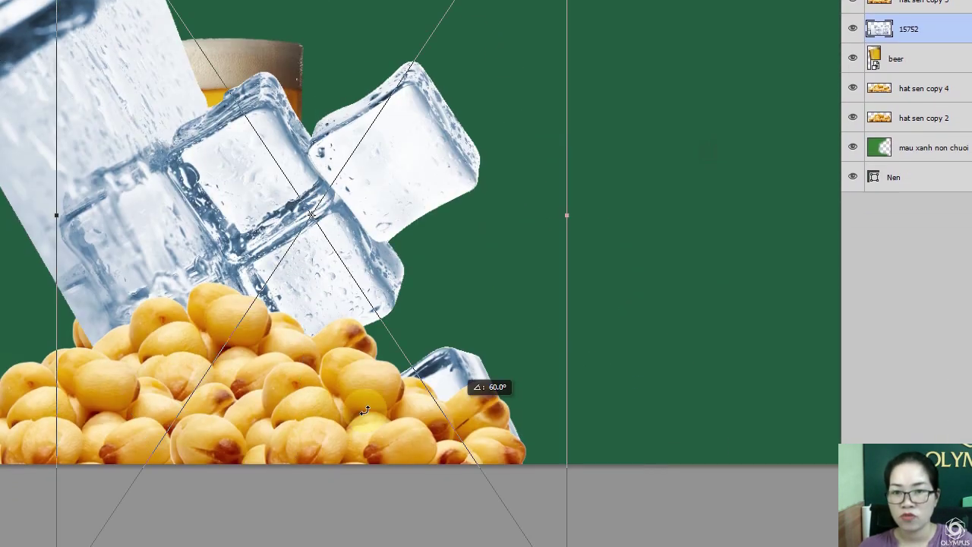
# Step: Set the 15752 ice layer to Divide blend mode and move it up over the glass
pyautogui.press('Return')
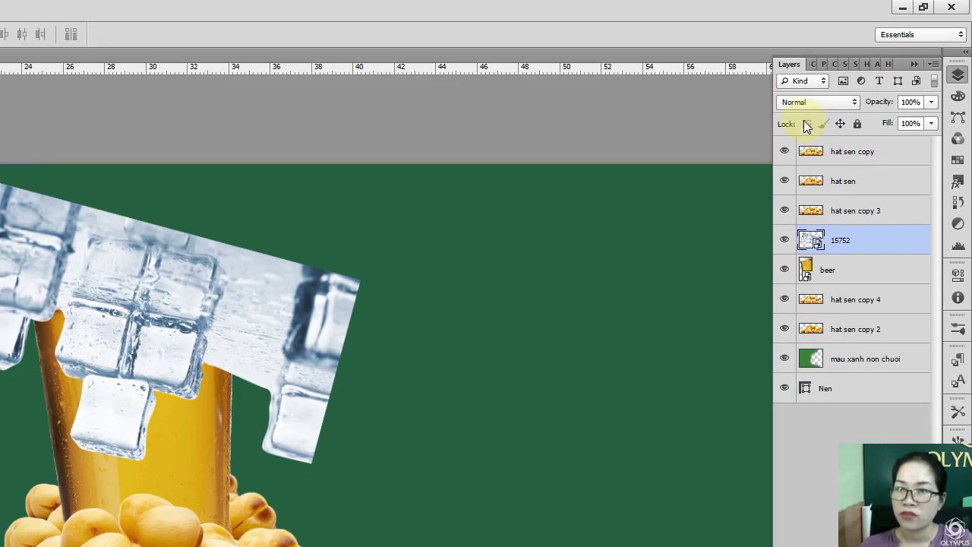
pyautogui.click(802, 102)
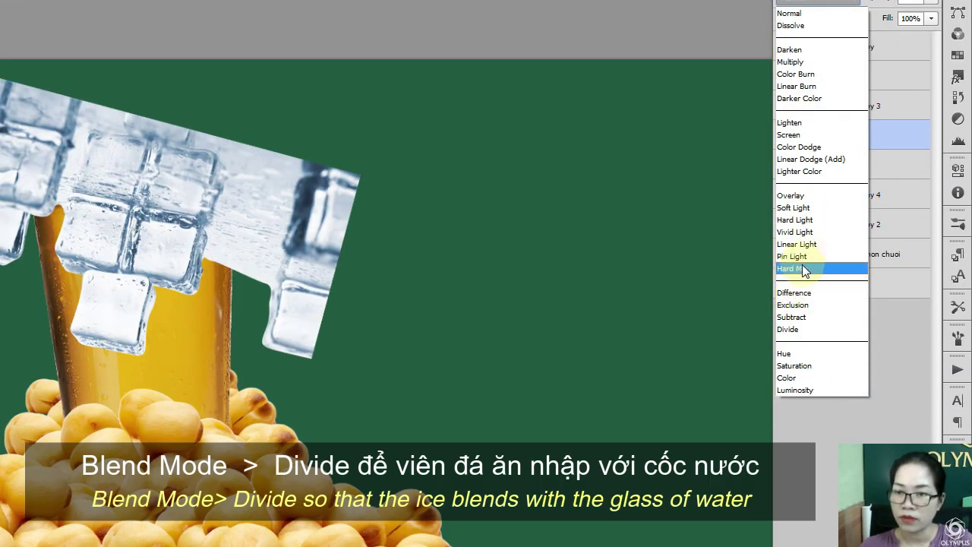
pyautogui.click(799, 330)
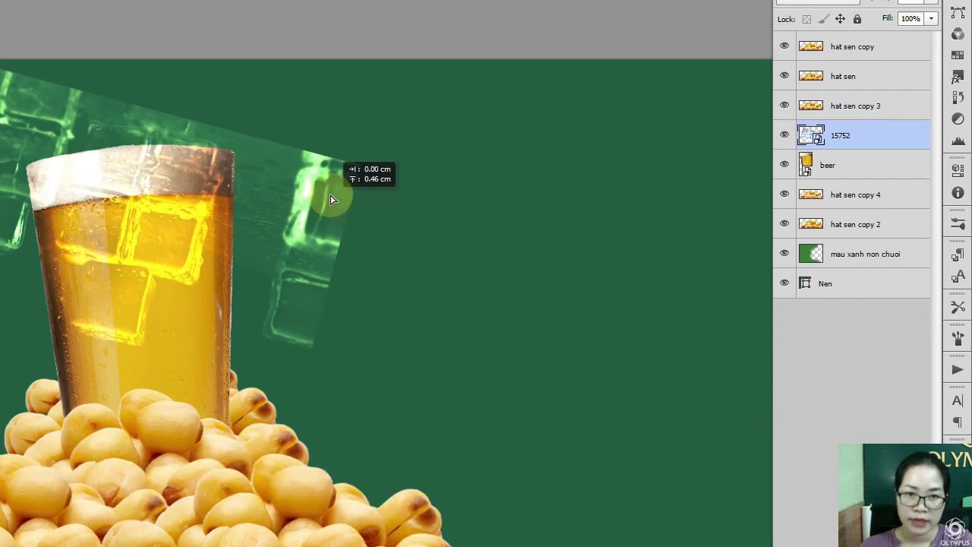
pyautogui.moveTo(328, 215); pyautogui.dragTo(330, 182)
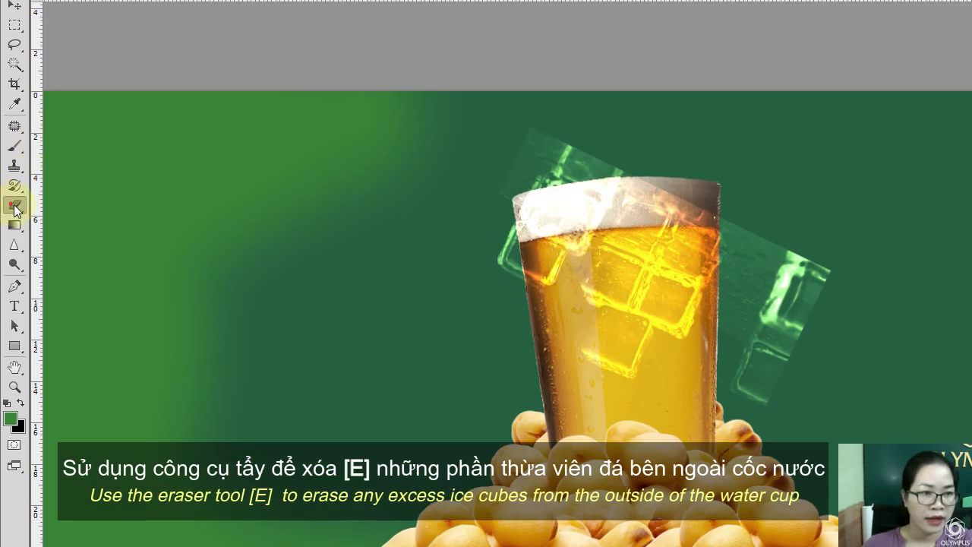
# Step: Erase ice cubes outside the beer glass using a soft round eraser at 0% hardness
pyautogui.rightClick(16, 206)
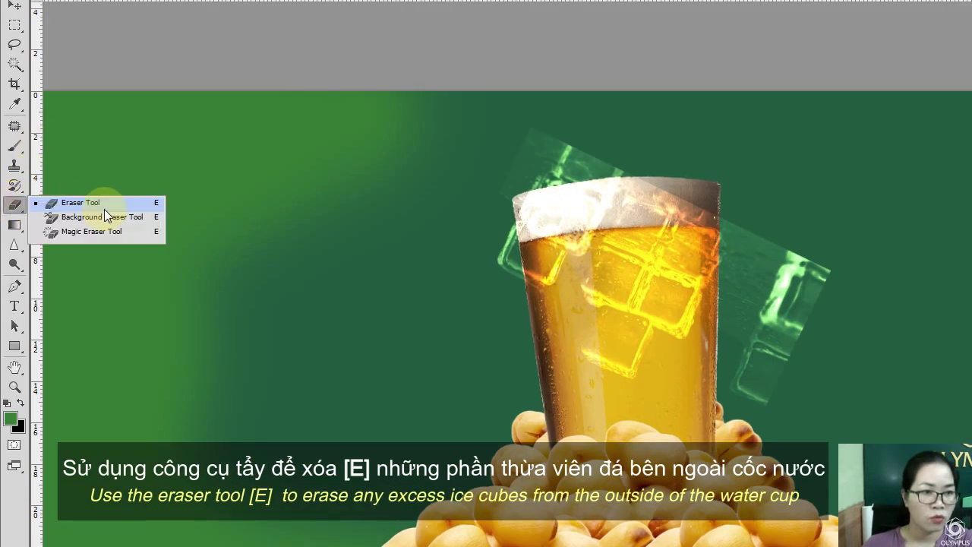
pyautogui.click(101, 210)
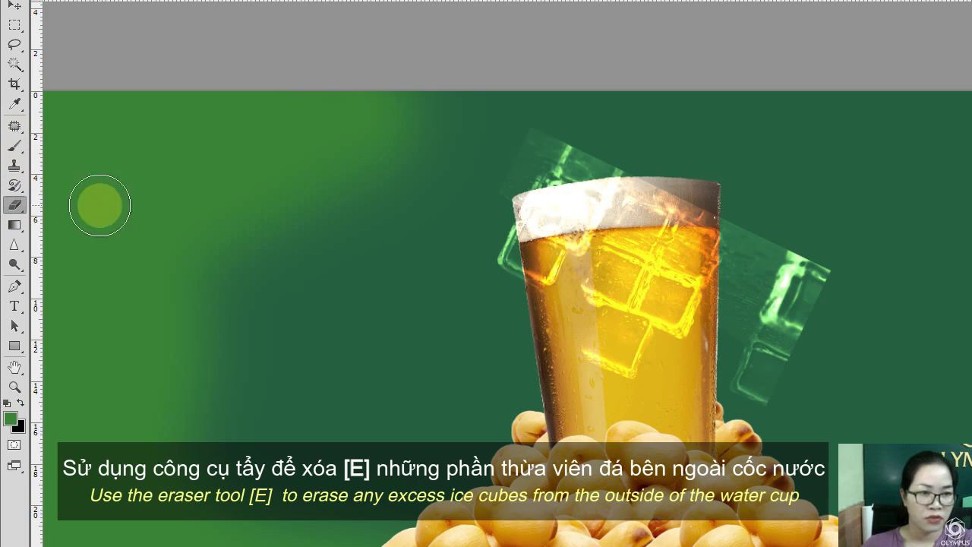
pyautogui.rightClick(608, 247)
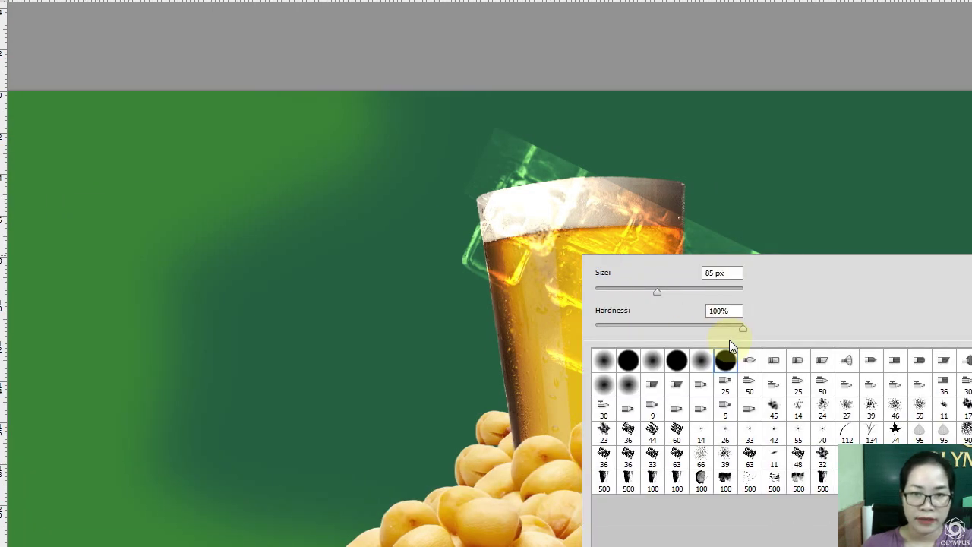
pyautogui.click(698, 366)
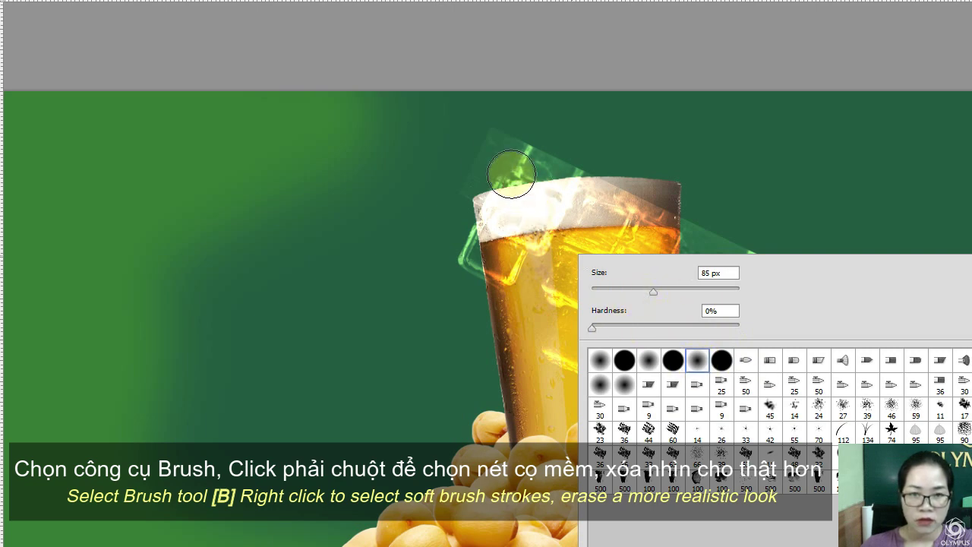
pyautogui.click(531, 152)
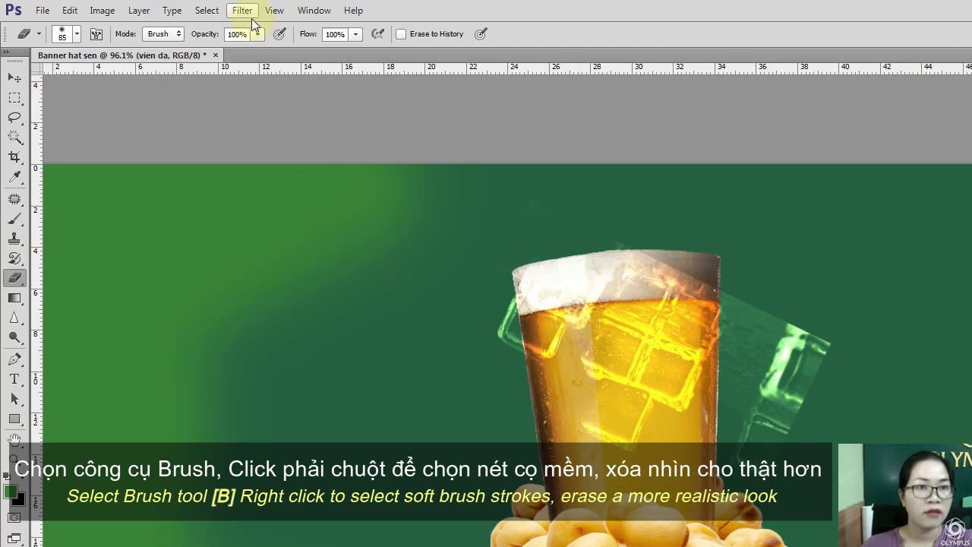
pyautogui.click(257, 35)
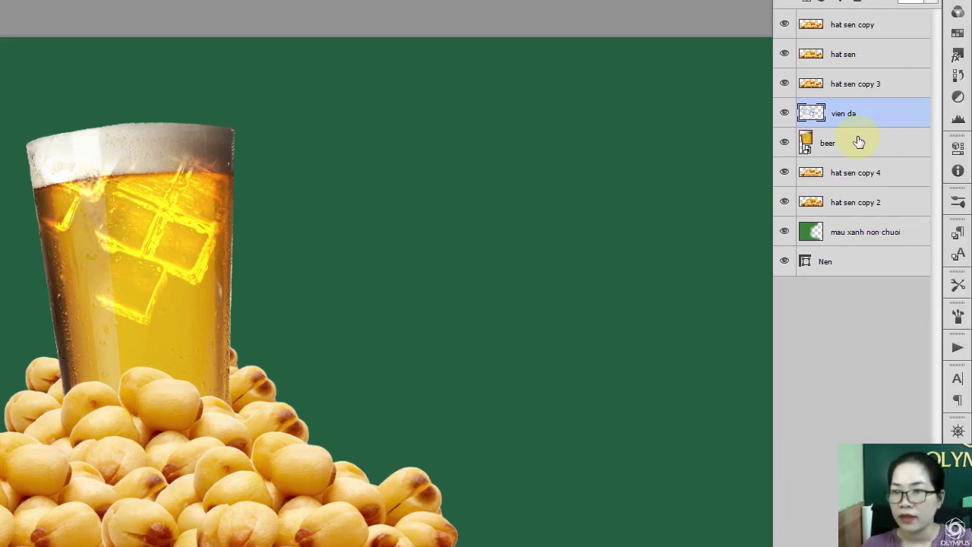
pyautogui.click(858, 149)
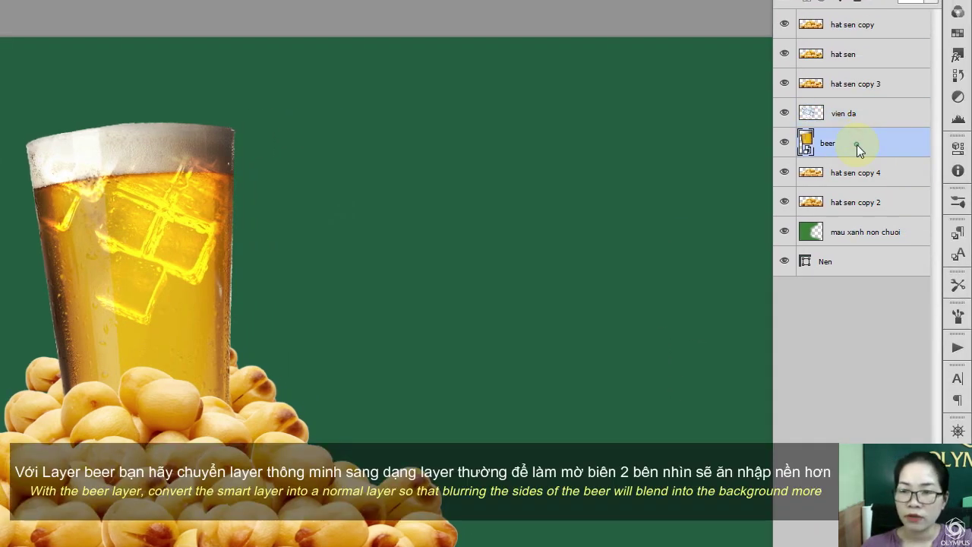
# Step: Rasterize the beer layer and soften the glass edges with a 17%-opacity eraser
pyautogui.rightClick(856, 144)
pyautogui.click(716, 259)
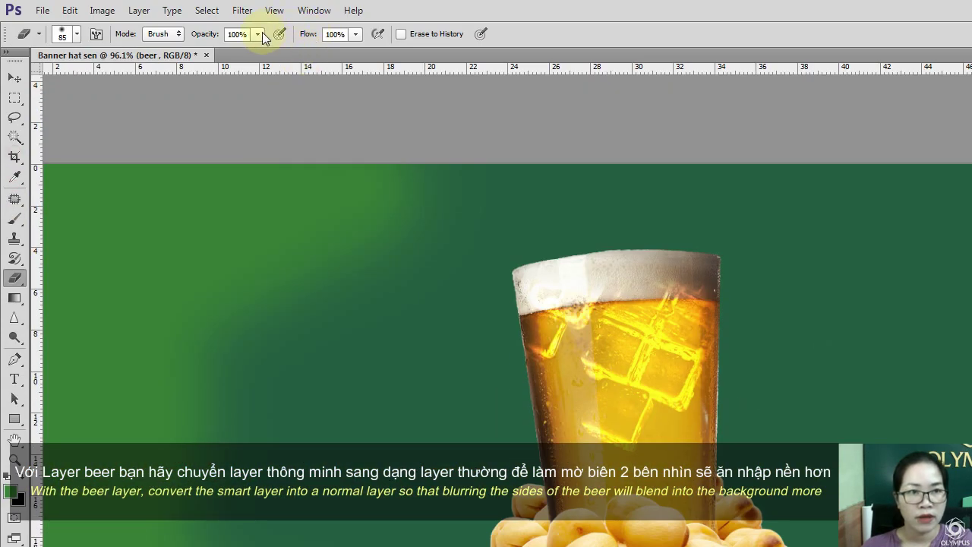
pyautogui.click(258, 34)
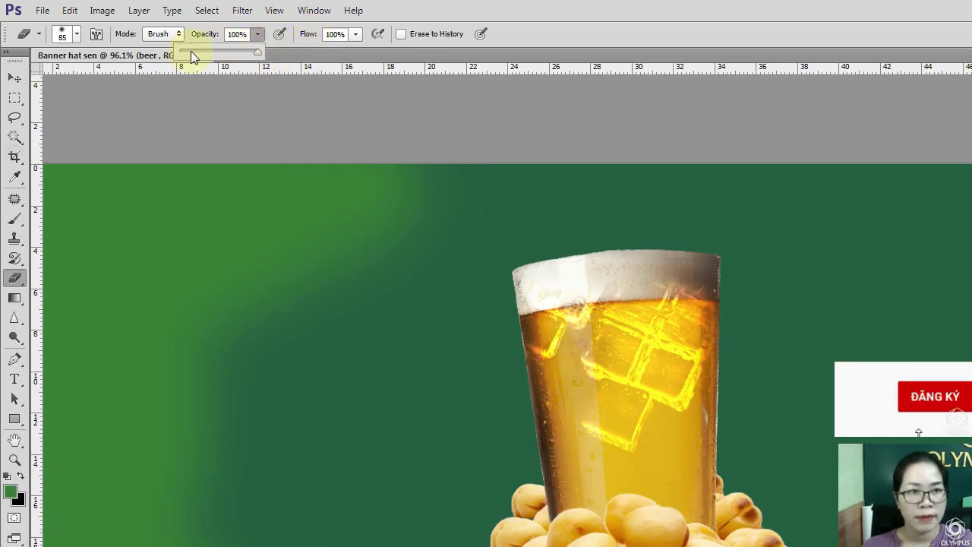
pyautogui.moveTo(191, 50); pyautogui.dragTo(206, 52)
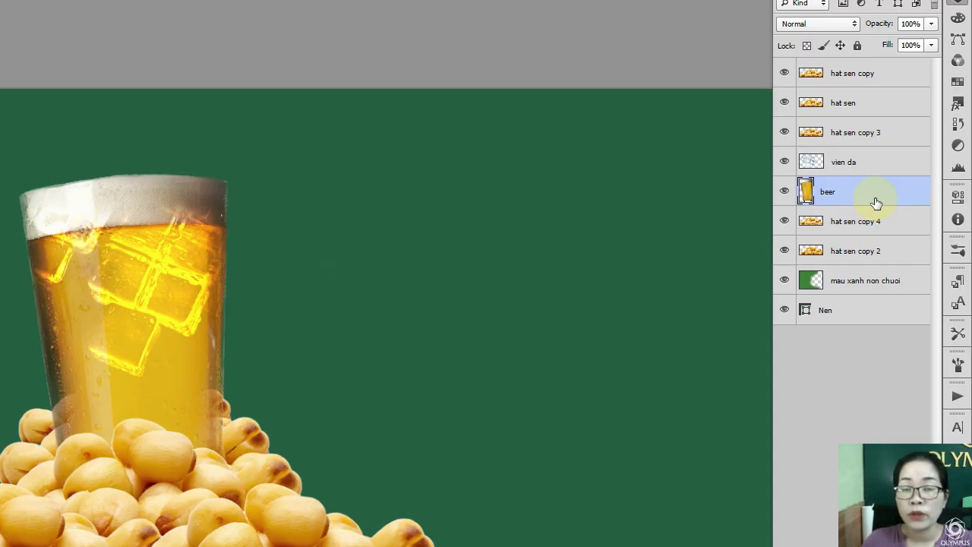
pyautogui.press('v')
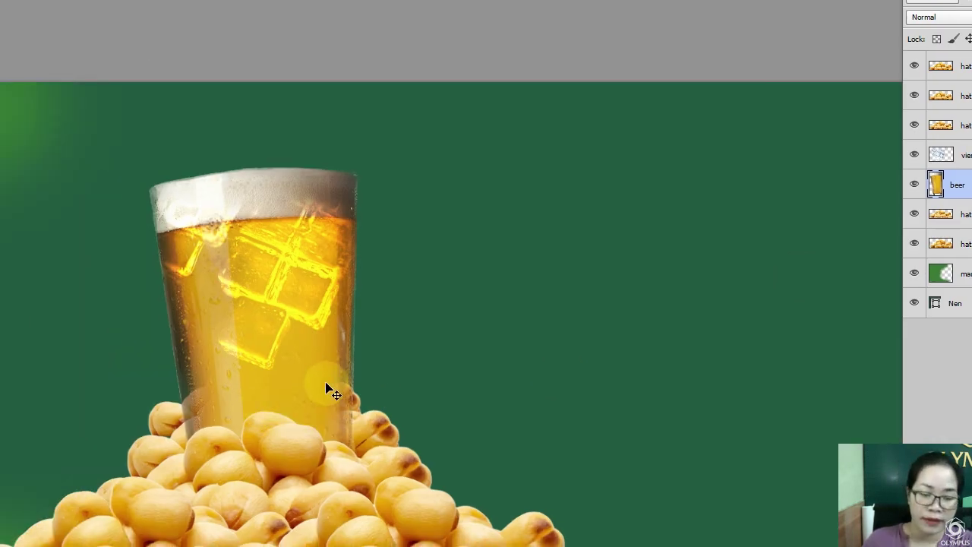
pyautogui.hotkey('ctrl', 'm')
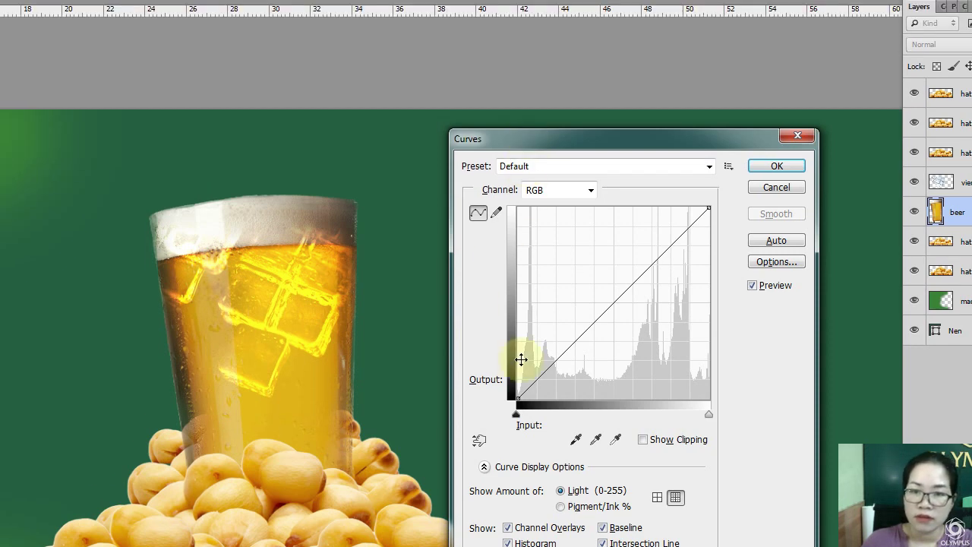
# Step: Drop Curves and apply Levels to the beer layer with the black input at 45
pyautogui.press('Escape')
pyautogui.hotkey('ctrl', 'l')
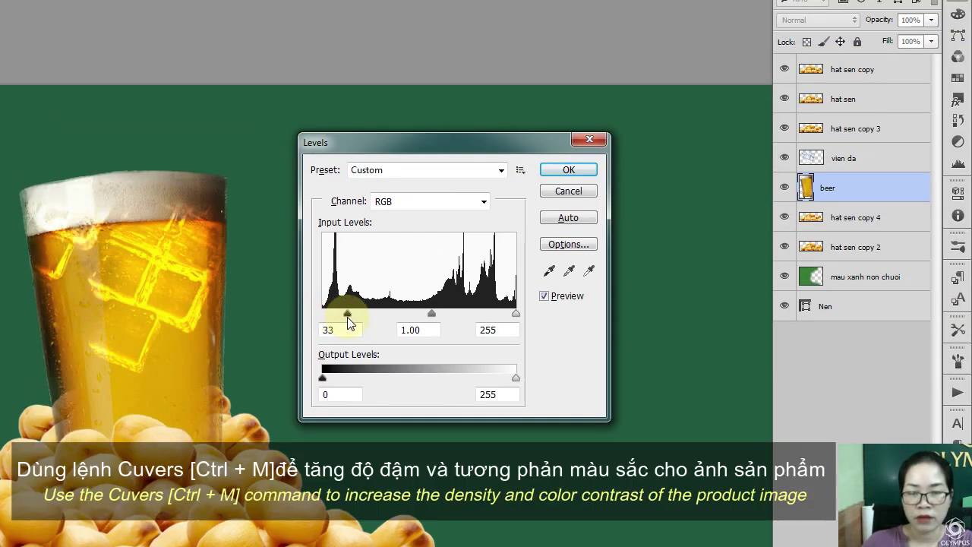
pyautogui.moveTo(348, 322); pyautogui.dragTo(350, 324)
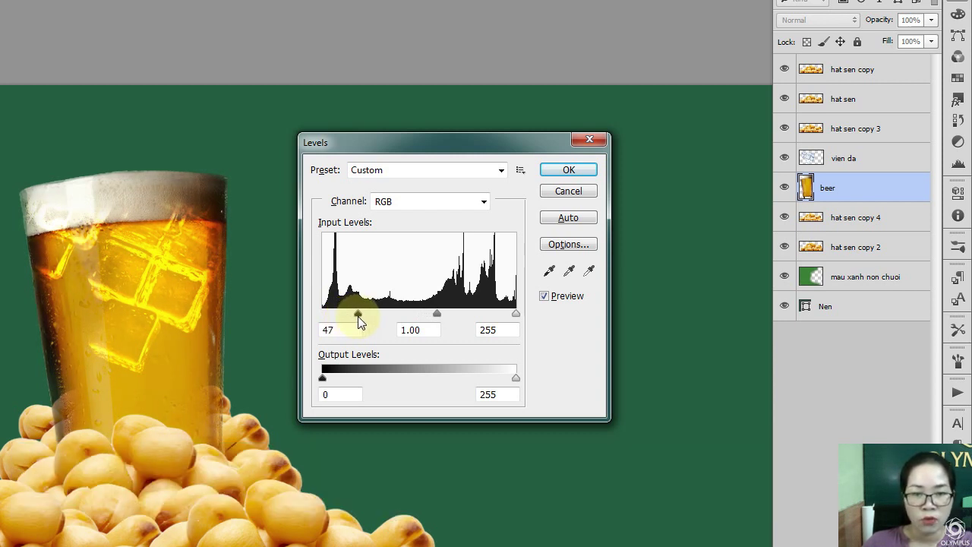
pyautogui.moveTo(364, 316); pyautogui.dragTo(358, 324)
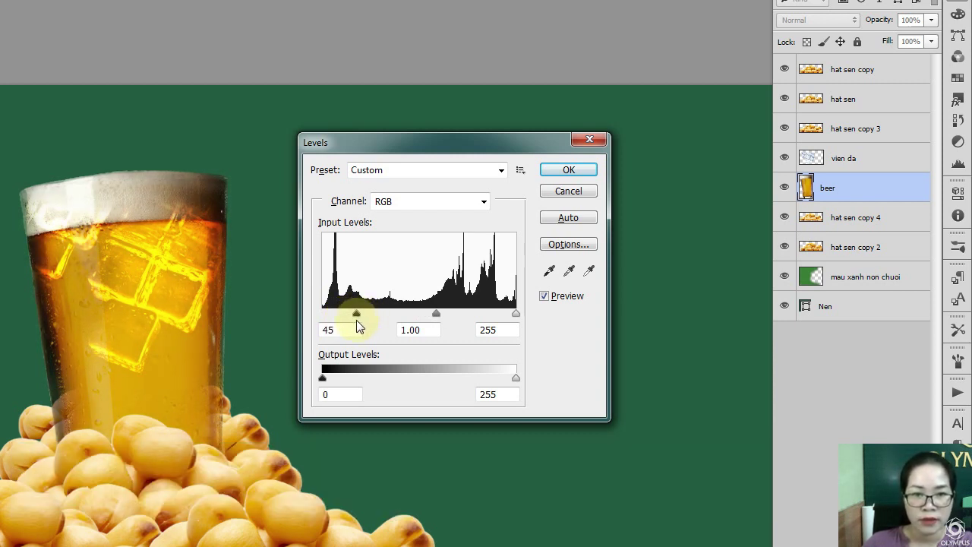
pyautogui.click(568, 169)
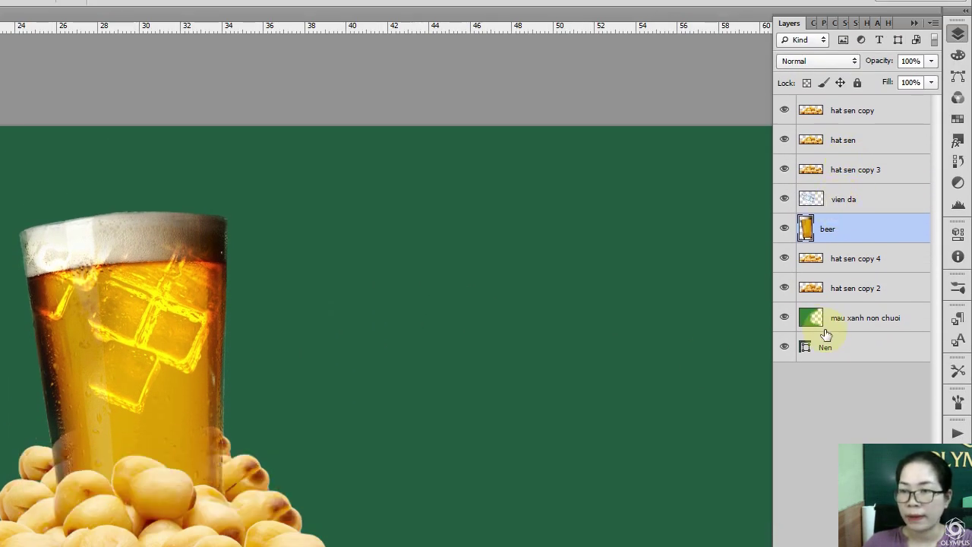
# Step: Duplicate hat sen copy 3 as 'hat sen trong coc' and place it between vien da and beer
pyautogui.click(864, 176)
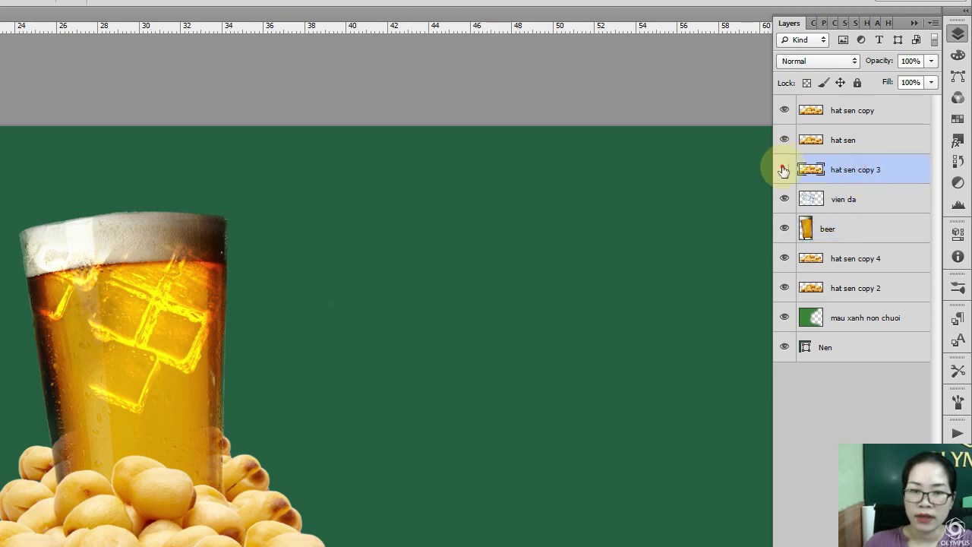
pyautogui.click(784, 170)
pyautogui.click(784, 170)
pyautogui.click(784, 170)
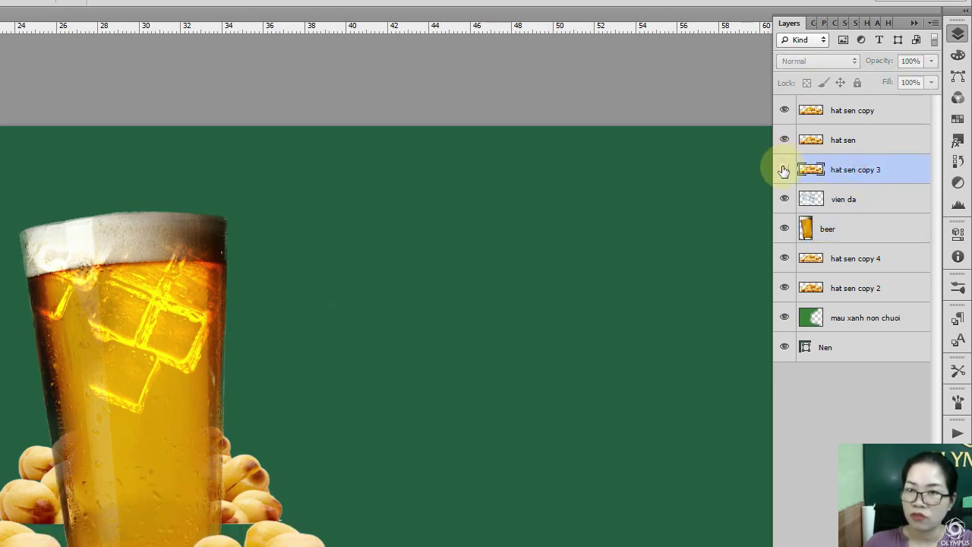
pyautogui.click(784, 170)
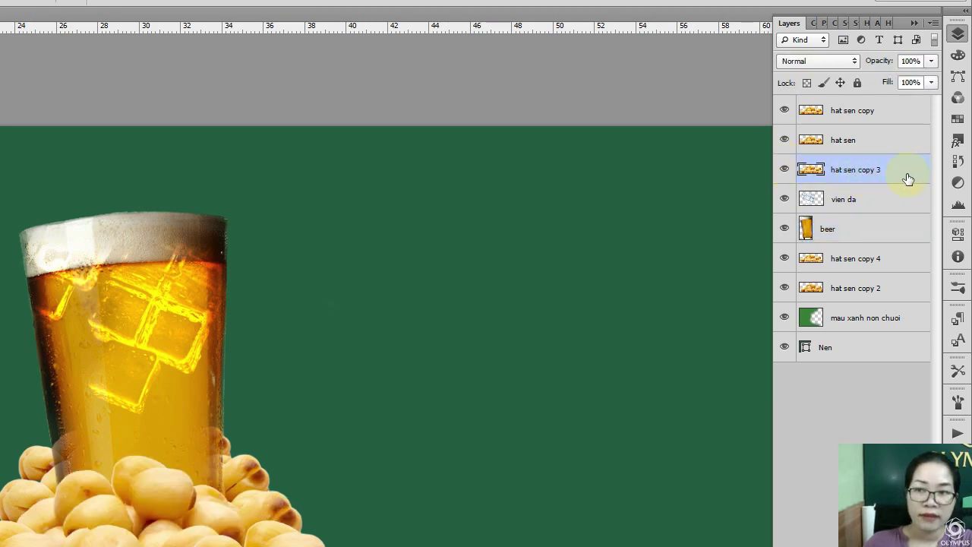
pyautogui.hotkey('ctrl', 'j')
pyautogui.write('hat sen trong')
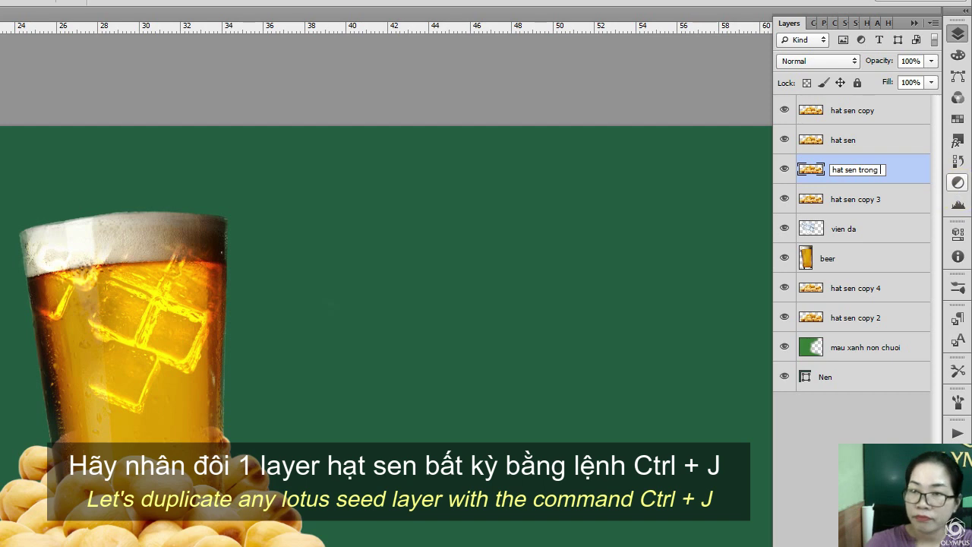
pyautogui.write('coc')
pyautogui.moveTo(873, 169); pyautogui.dragTo(883, 221)
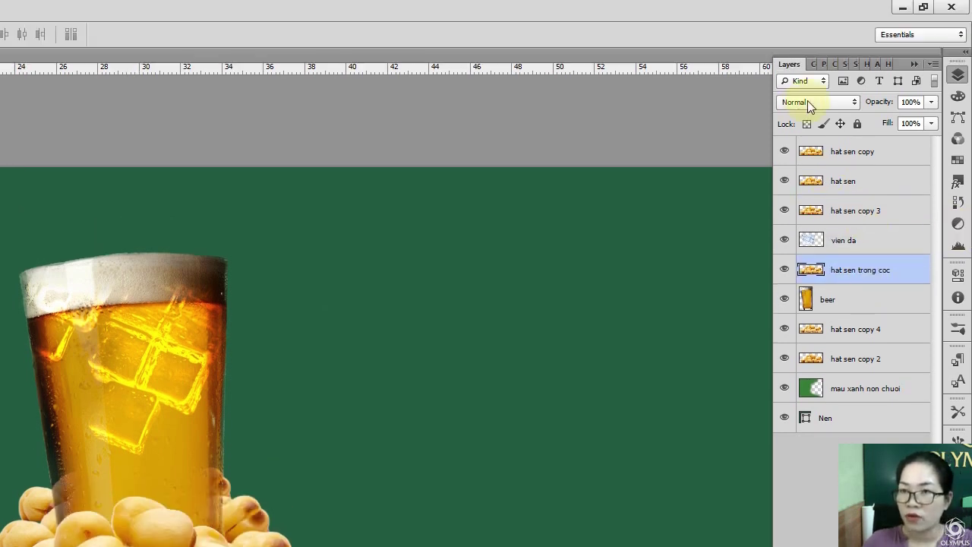
# Step: Set the copied seeds to Multiply and move them up inside the beer glass
pyautogui.click(807, 100)
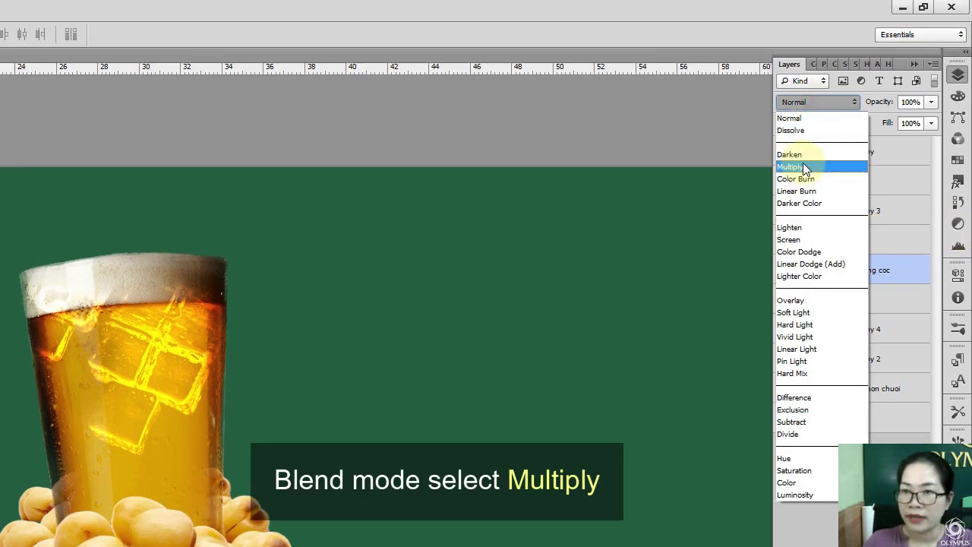
pyautogui.click(804, 168)
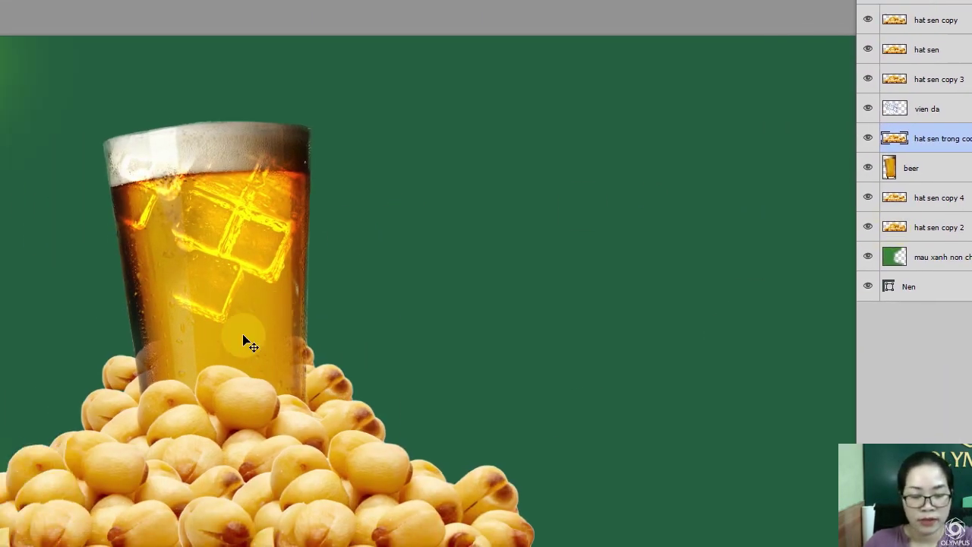
pyautogui.moveTo(334, 395); pyautogui.dragTo(366, 341)
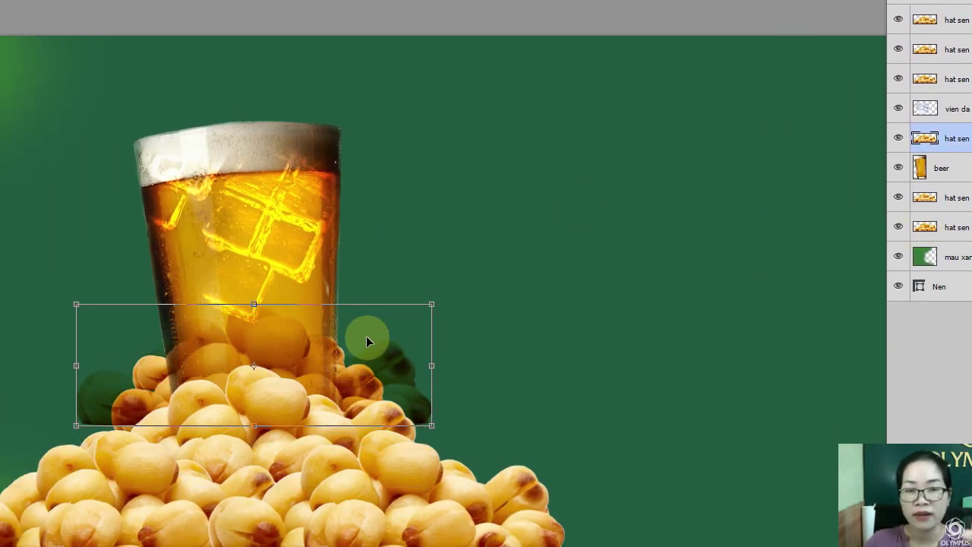
pyautogui.moveTo(366, 341); pyautogui.dragTo(499, 323)
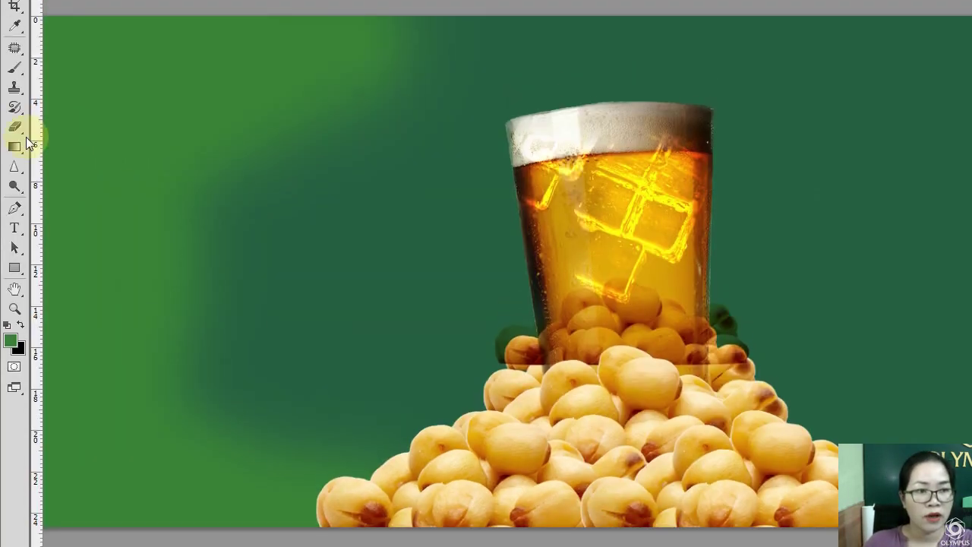
# Step: Erase the seeds spilling outside the glass with a 119 px plain eraser
pyautogui.rightClick(15, 127)
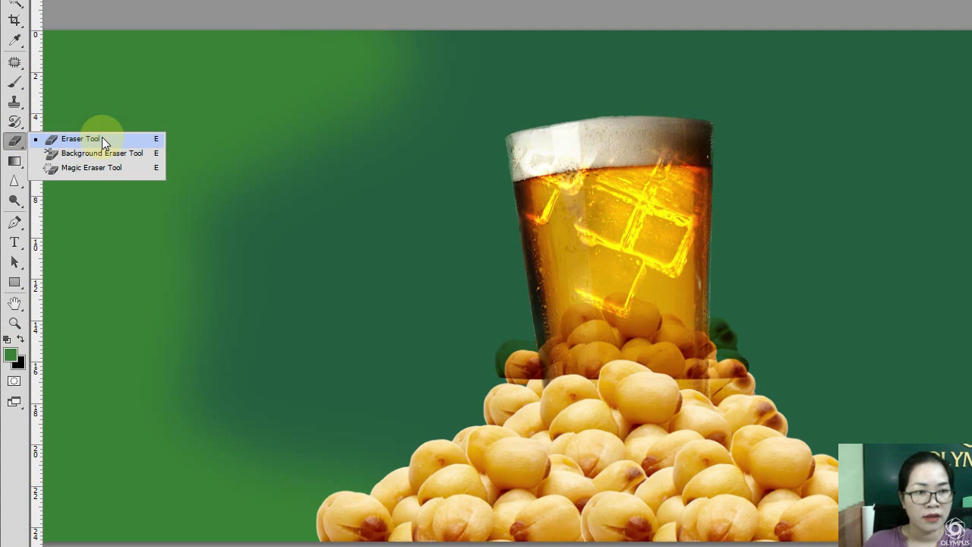
pyautogui.click(104, 140)
pyautogui.rightClick(743, 195)
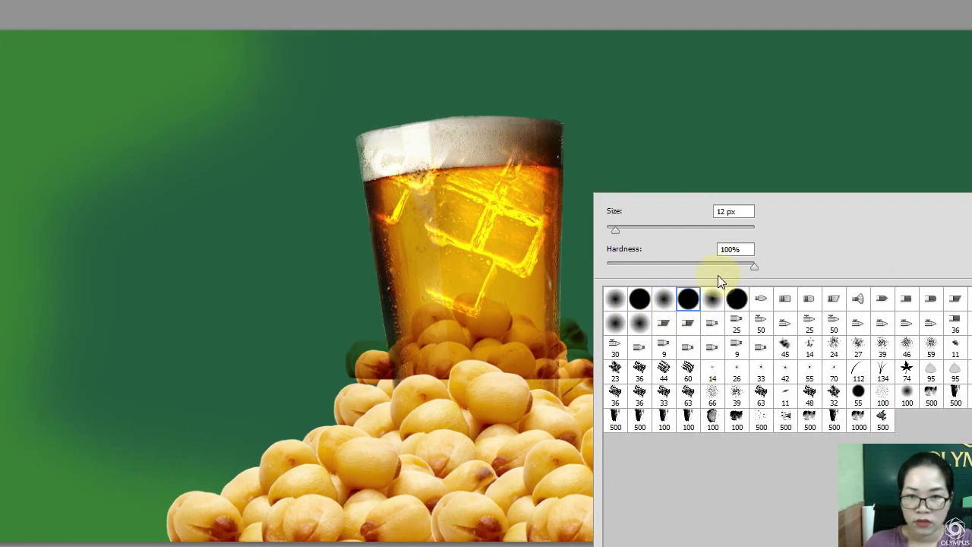
pyautogui.moveTo(650, 228); pyautogui.dragTo(687, 228)
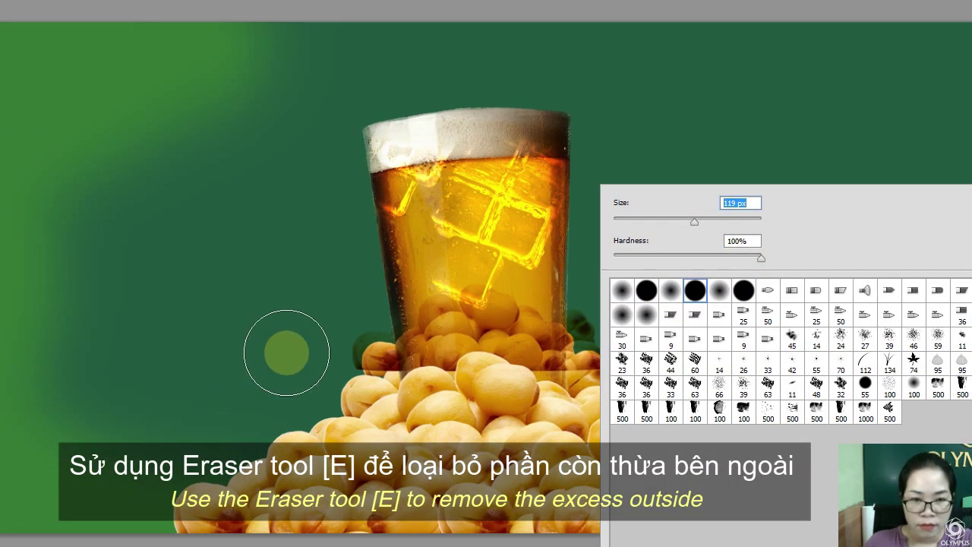
pyautogui.press('Return')
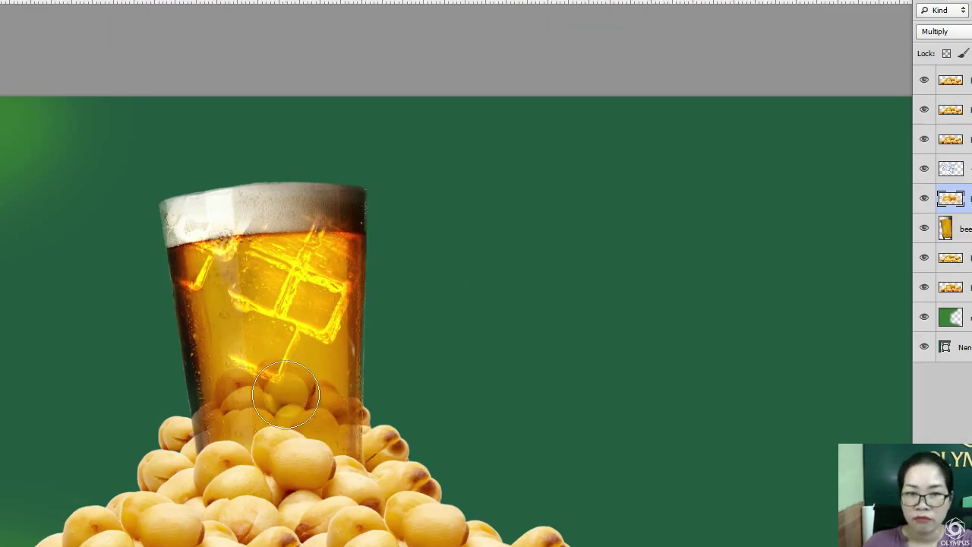
pyautogui.press('v')
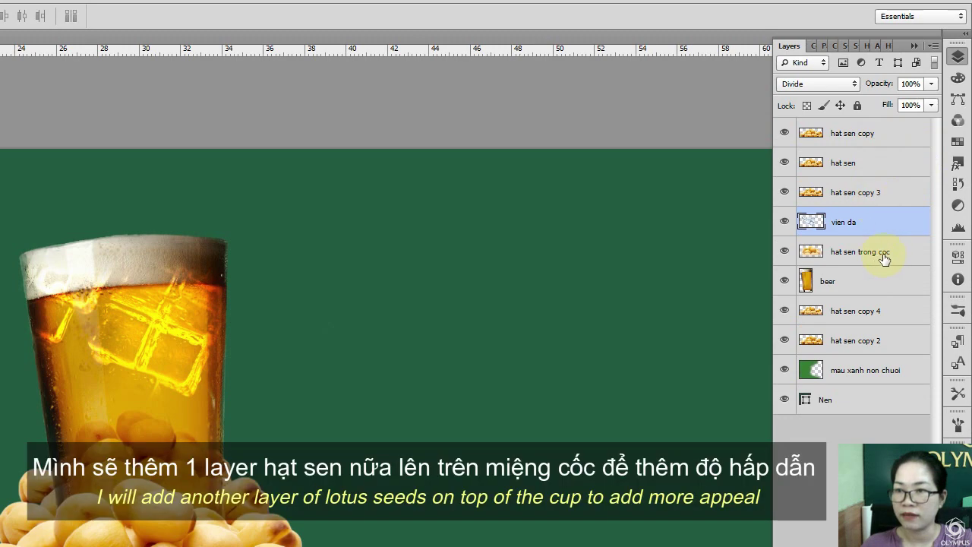
# Step: Duplicate hat sen trong coc, set the copy to Normal, and move it above vien da
pyautogui.click(885, 259)
pyautogui.hotkey('ctrl', 'j')
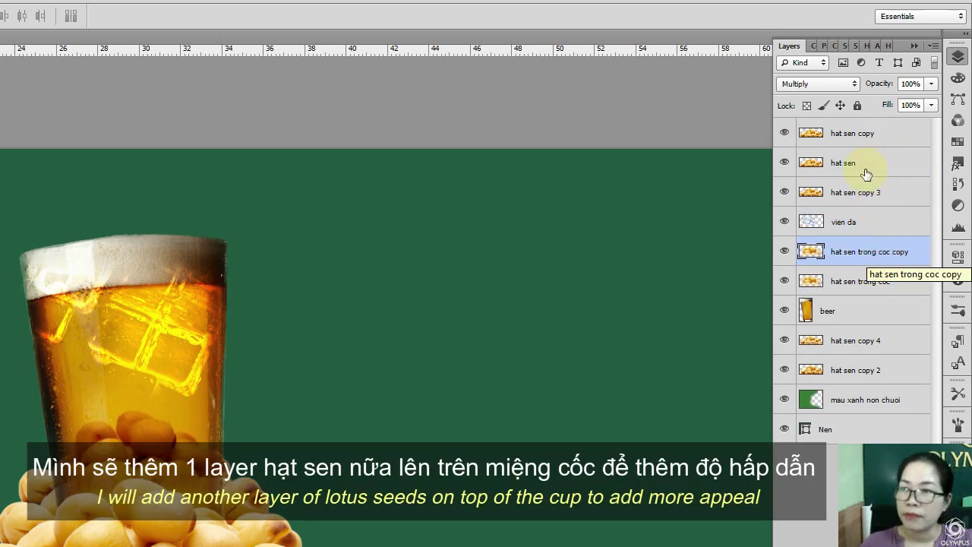
pyautogui.click(821, 104)
pyautogui.click(814, 120)
pyautogui.moveTo(838, 269); pyautogui.dragTo(912, 146)
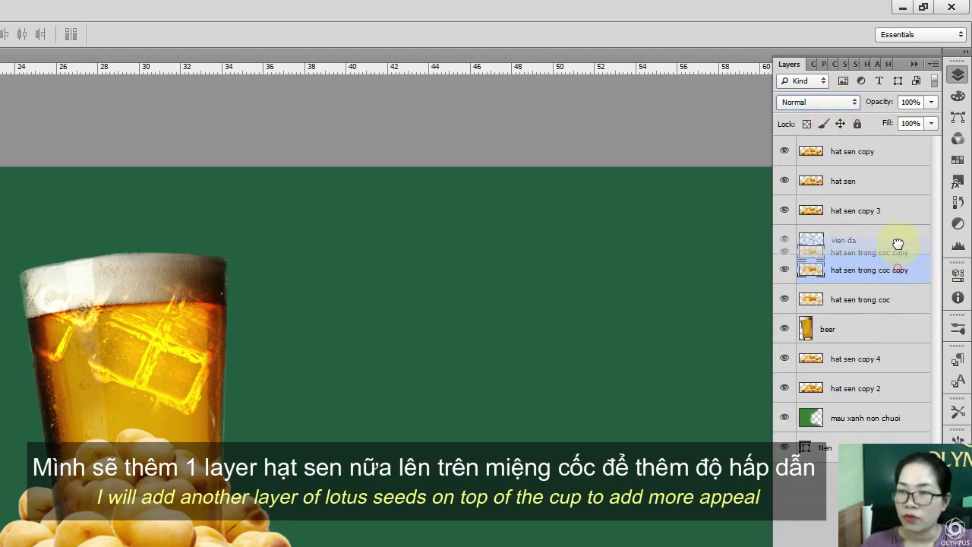
# Step: Transform the seed copy onto the glass rim and partly erase the beer foam beneath it
pyautogui.hotkey('ctrl', 't')
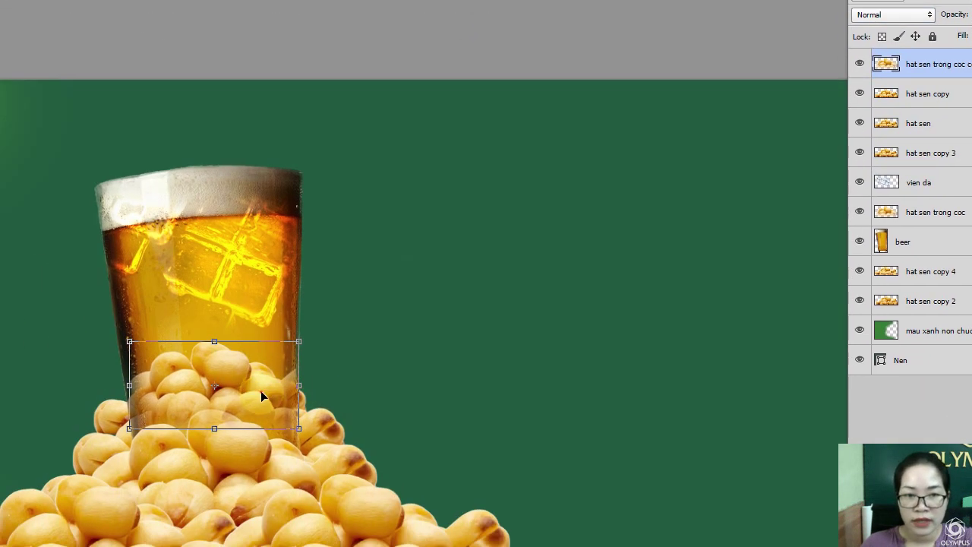
pyautogui.moveTo(261, 390); pyautogui.dragTo(242, 174)
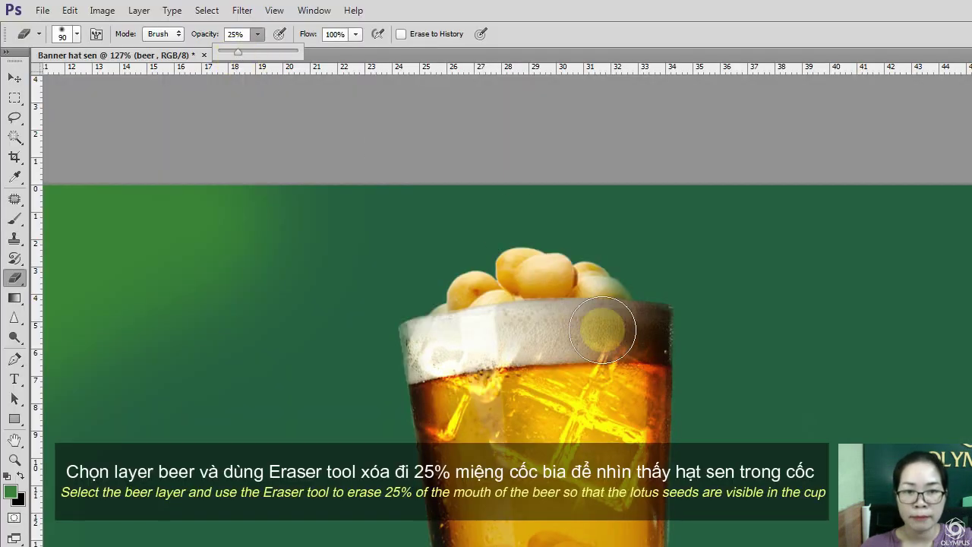
pyautogui.moveTo(586, 326)
pyautogui.mouseDown()
pyautogui.moveTo(640, 330)
pyautogui.moveTo(443, 339)
pyautogui.mouseUp()
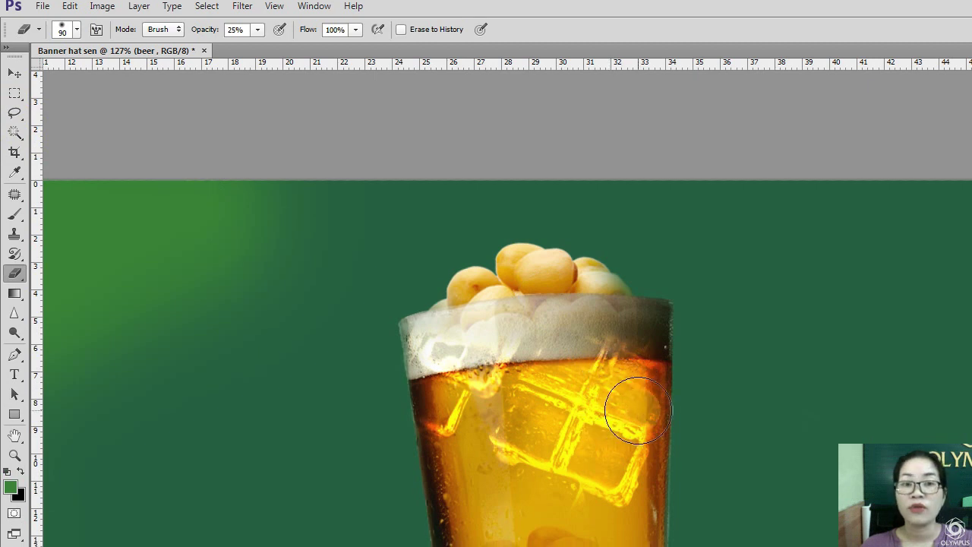
pyautogui.moveTo(503, 388); pyautogui.dragTo(494, 368)
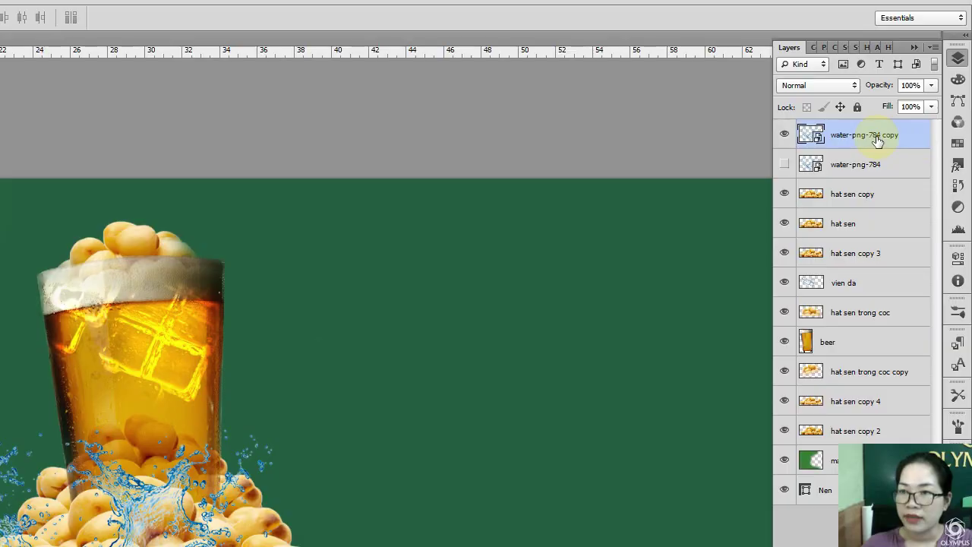
# Step: Rasterize the water splash layer and move it over the seed pile
pyautogui.rightClick(877, 140)
pyautogui.click(860, 301)
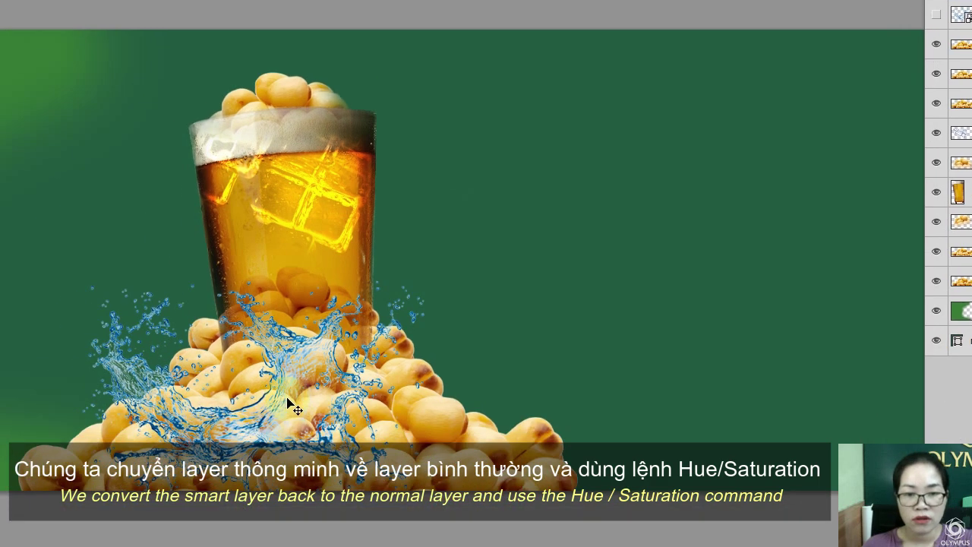
pyautogui.moveTo(244, 416); pyautogui.dragTo(302, 389)
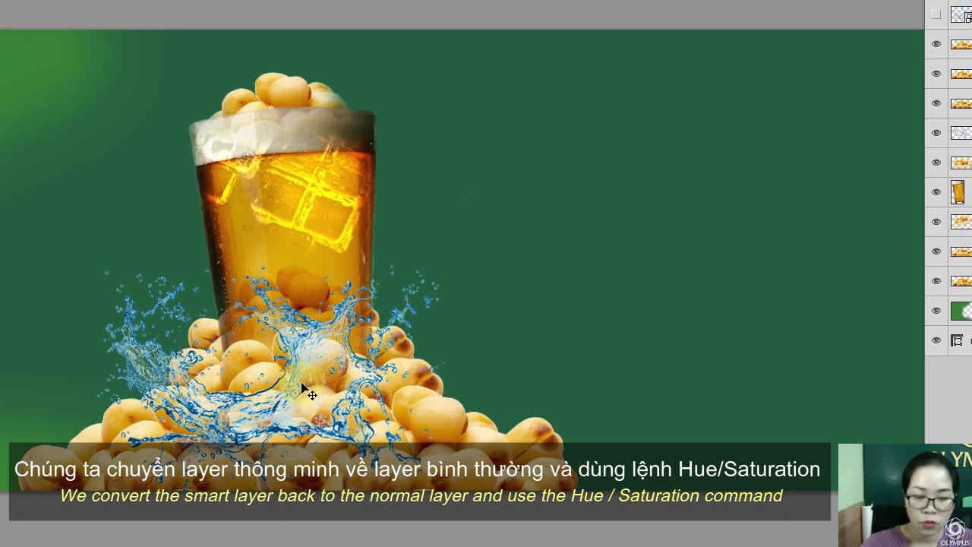
# Step: Colorize the splash golden yellow in Hue/Saturation with saturation 50
pyautogui.hotkey('ctrl', 'u')
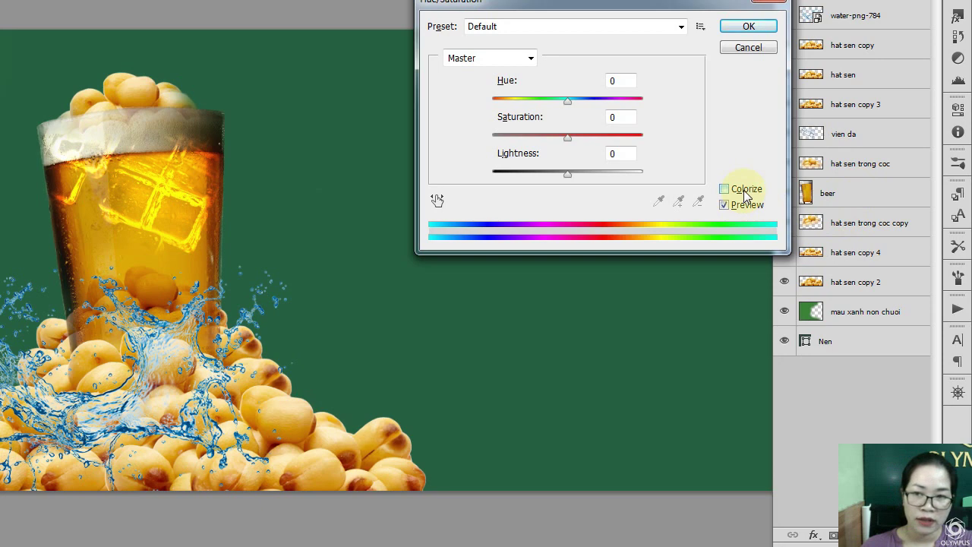
pyautogui.click(744, 193)
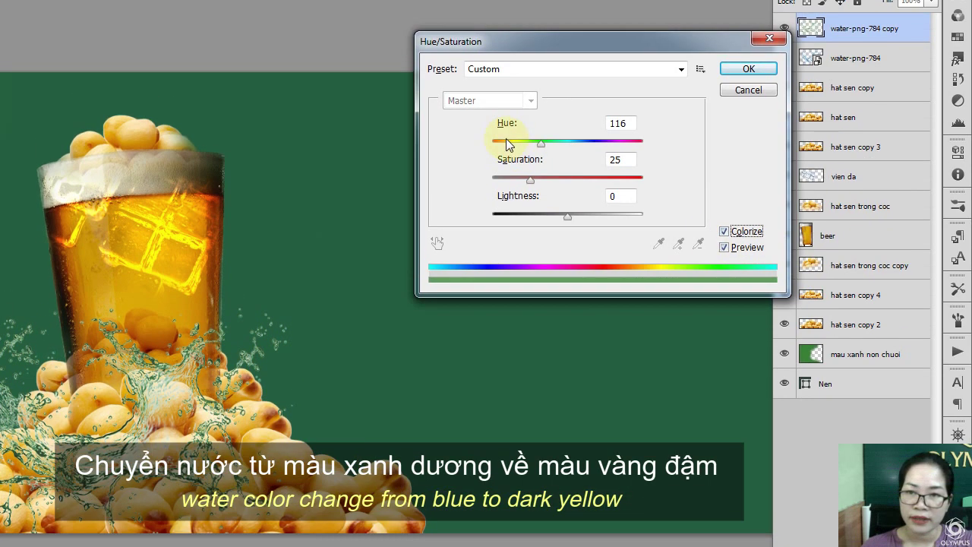
pyautogui.moveTo(553, 180); pyautogui.dragTo(565, 181)
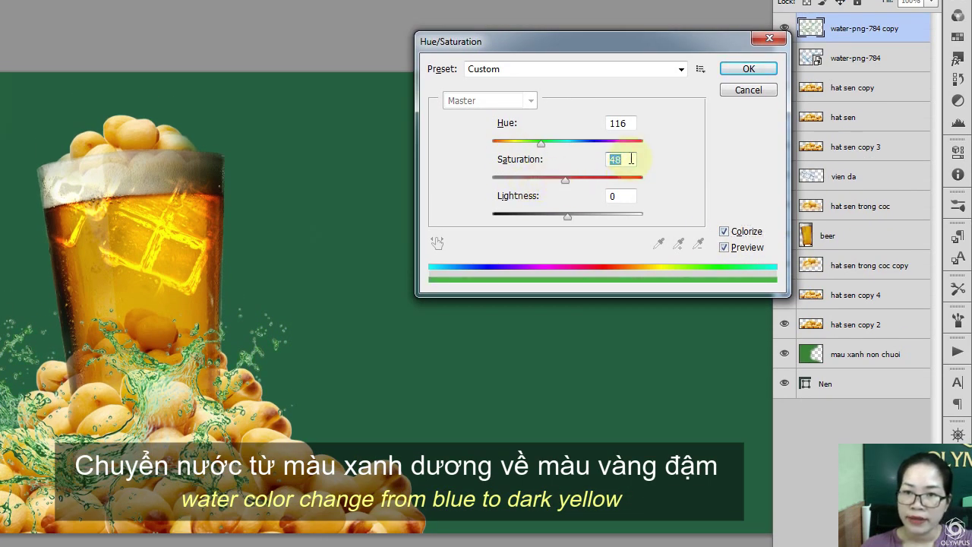
pyautogui.write('50')
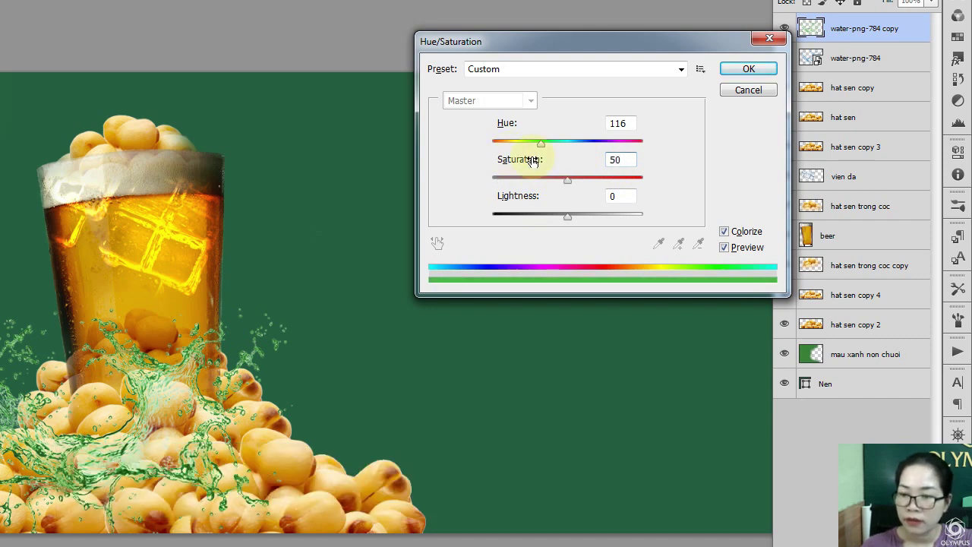
pyautogui.doubleClick(619, 125)
pyautogui.write('55')
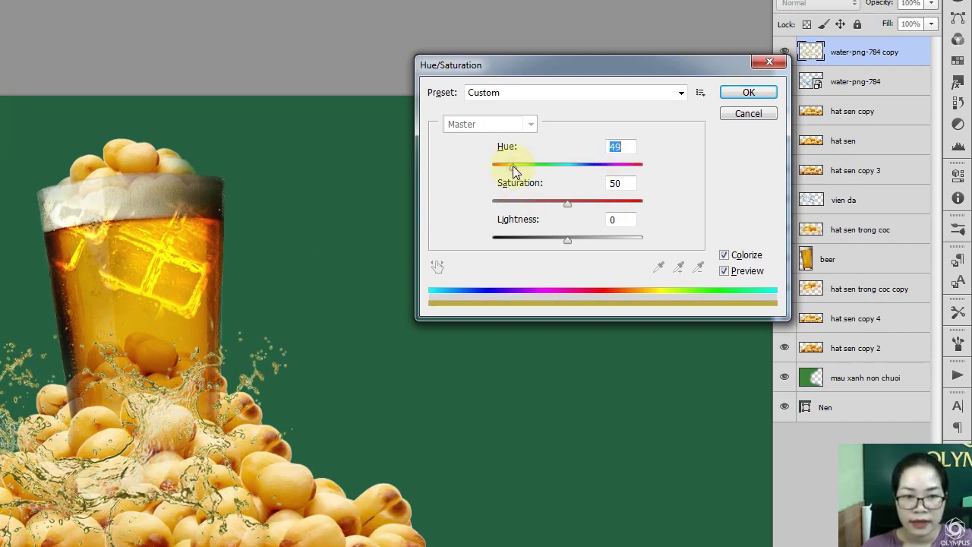
pyautogui.press('Return')
pyautogui.hotkey('ctrl', 'm')
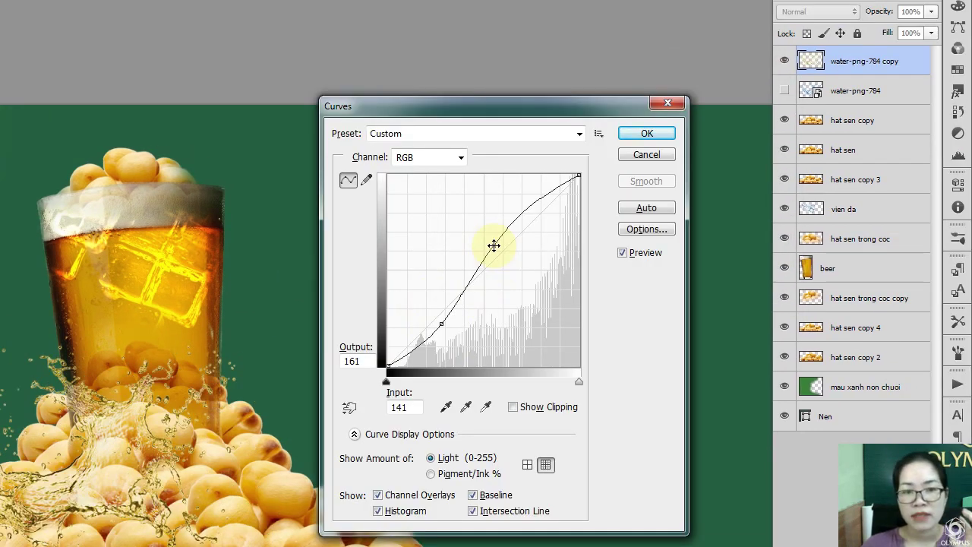
# Step: Compare the Curves preview and lift the splash's curve point to input 141, output 161
pyautogui.click(621, 255)
pyautogui.click(622, 256)
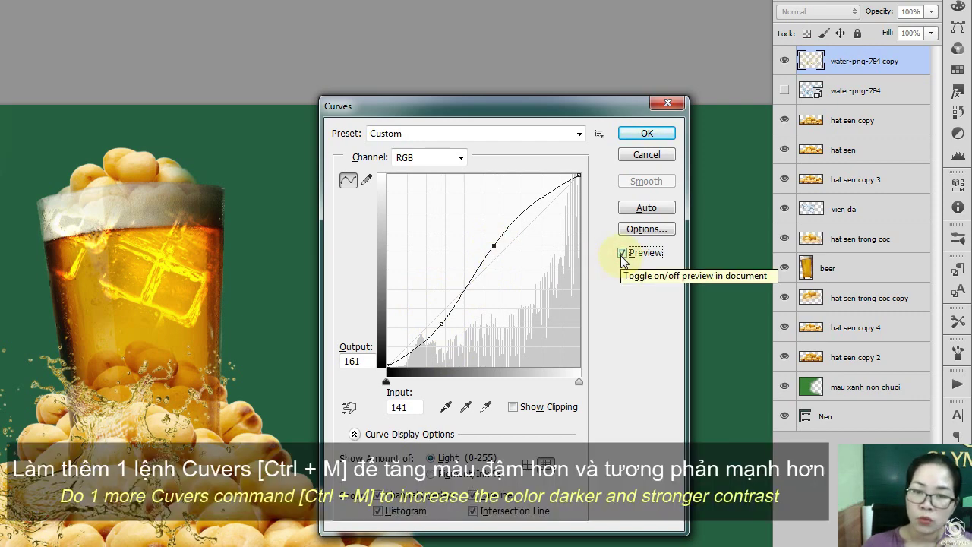
pyautogui.click(621, 256)
pyautogui.click(621, 255)
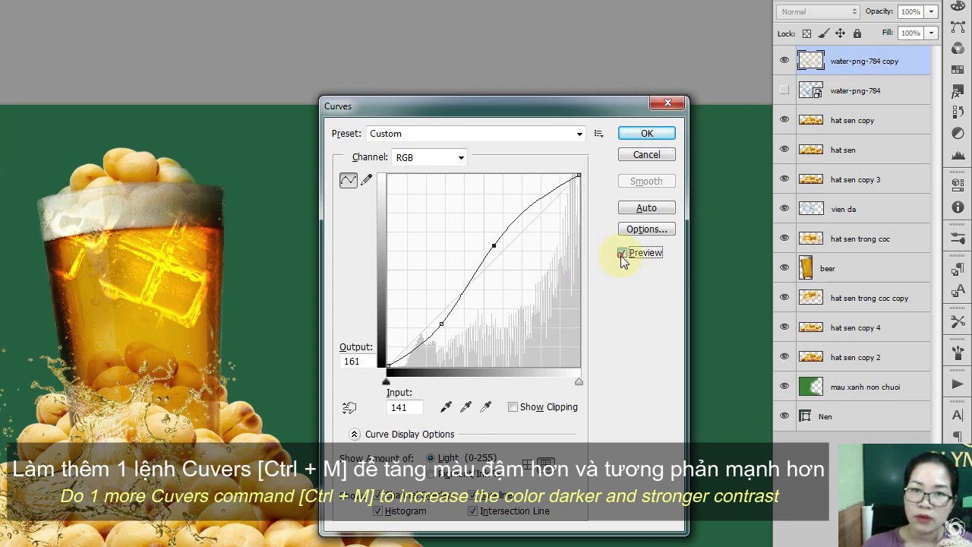
pyautogui.click(621, 255)
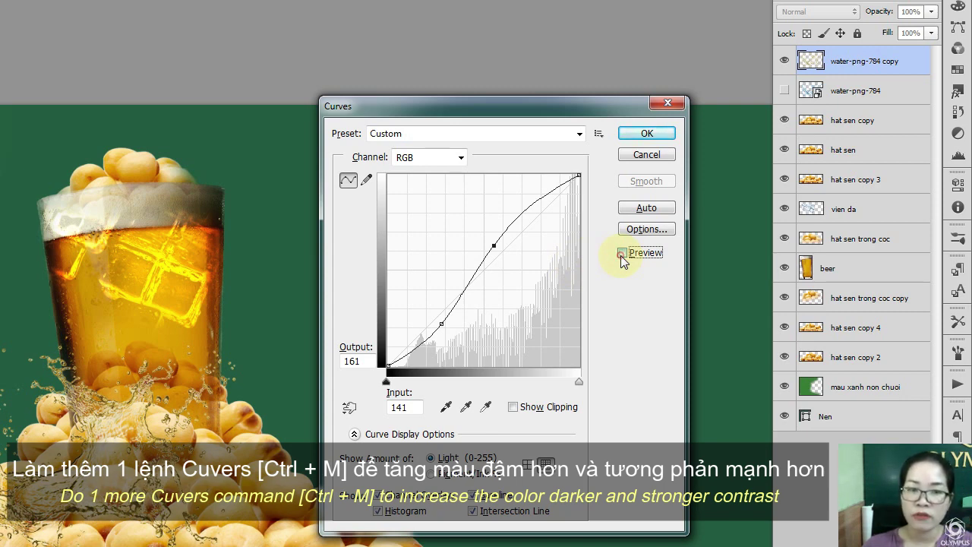
pyautogui.click(621, 254)
pyautogui.click(621, 253)
pyautogui.click(621, 254)
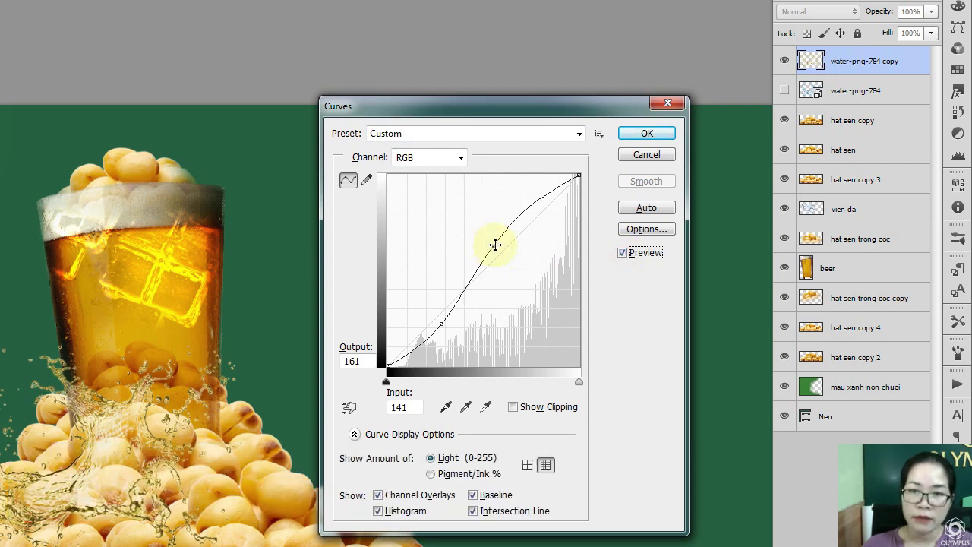
pyautogui.moveTo(496, 244); pyautogui.dragTo(494, 241)
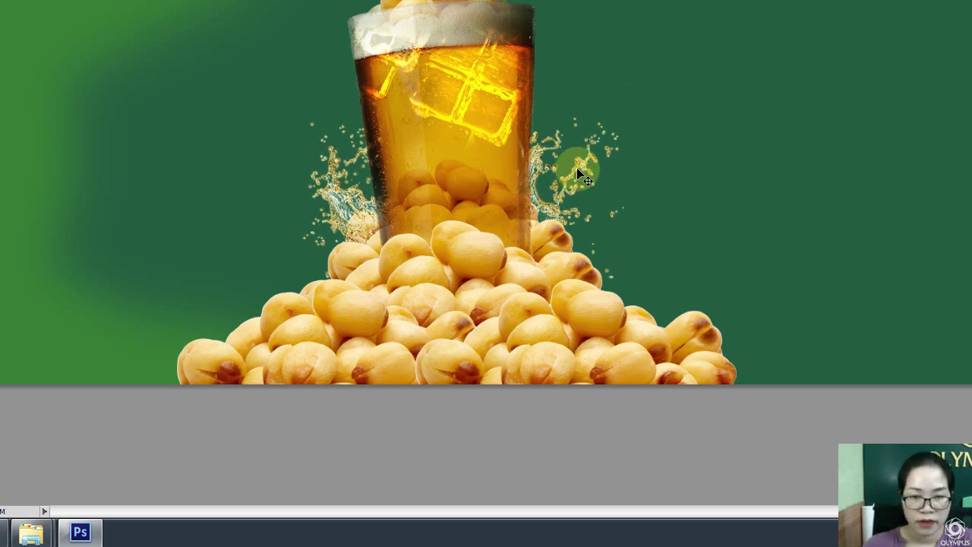
# Step: Reorder splash copies among the seed layers and reposition the right splash and seed pile
pyautogui.moveTo(578, 175)
pyautogui.mouseDown()
pyautogui.moveTo(618, 224)
pyautogui.moveTo(727, 191)
pyautogui.moveTo(661, 226)
pyautogui.moveTo(677, 221)
pyautogui.mouseUp()
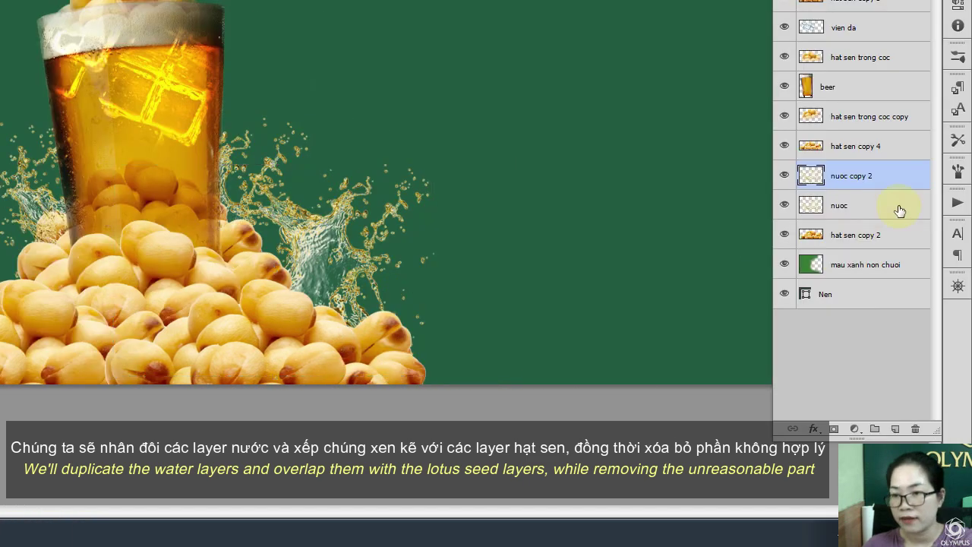
pyautogui.moveTo(894, 177); pyautogui.dragTo(893, 107)
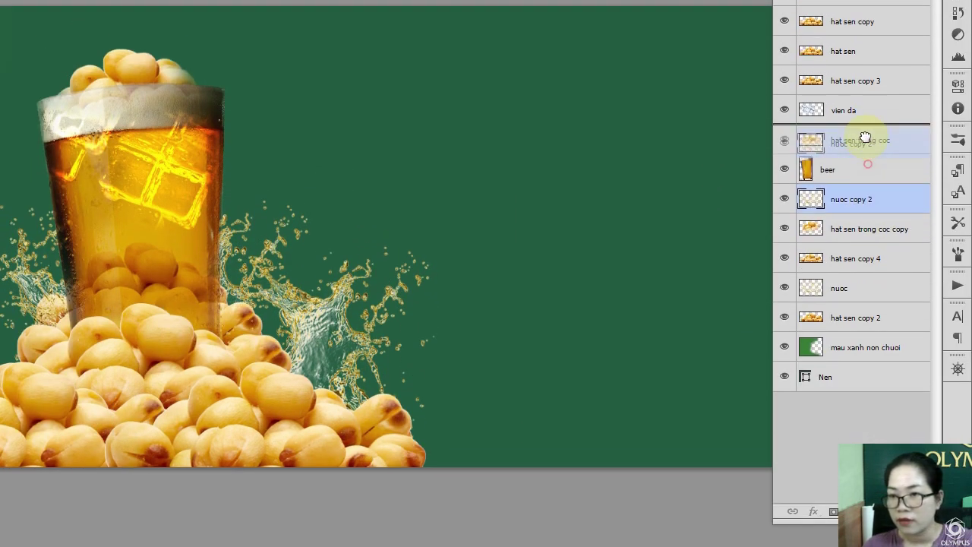
pyautogui.moveTo(866, 151); pyautogui.dragTo(866, 92)
pyautogui.moveTo(298, 408); pyautogui.dragTo(242, 414)
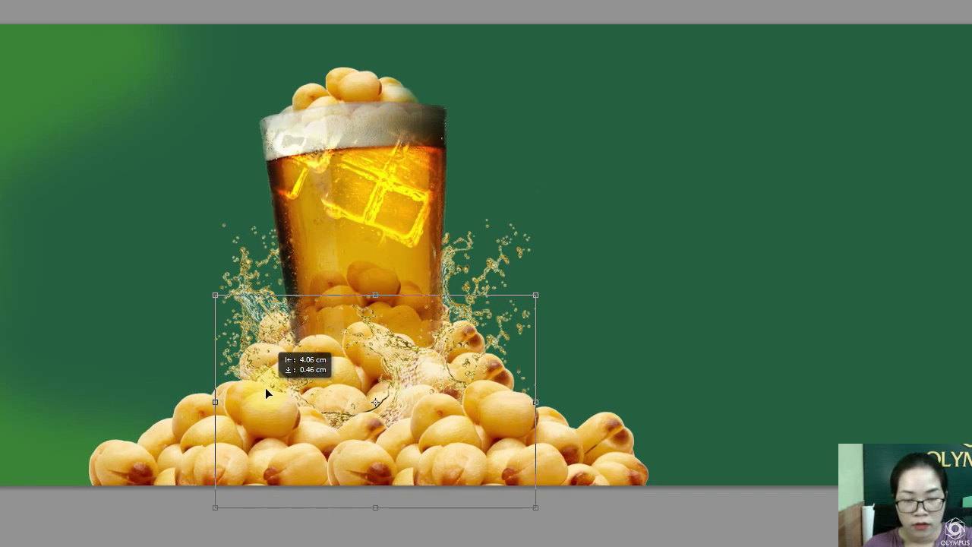
pyautogui.moveTo(243, 414); pyautogui.dragTo(266, 397)
pyautogui.press('Return')
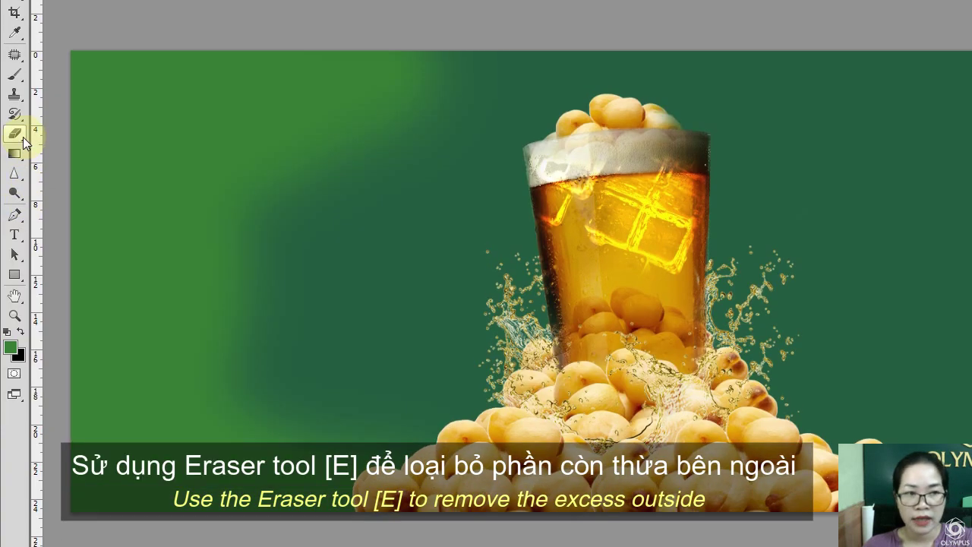
# Step: Trim excess splash with a 50%-opacity eraser and place a copy at the glass top
pyautogui.moveTo(14, 140); pyautogui.dragTo(65, 142)
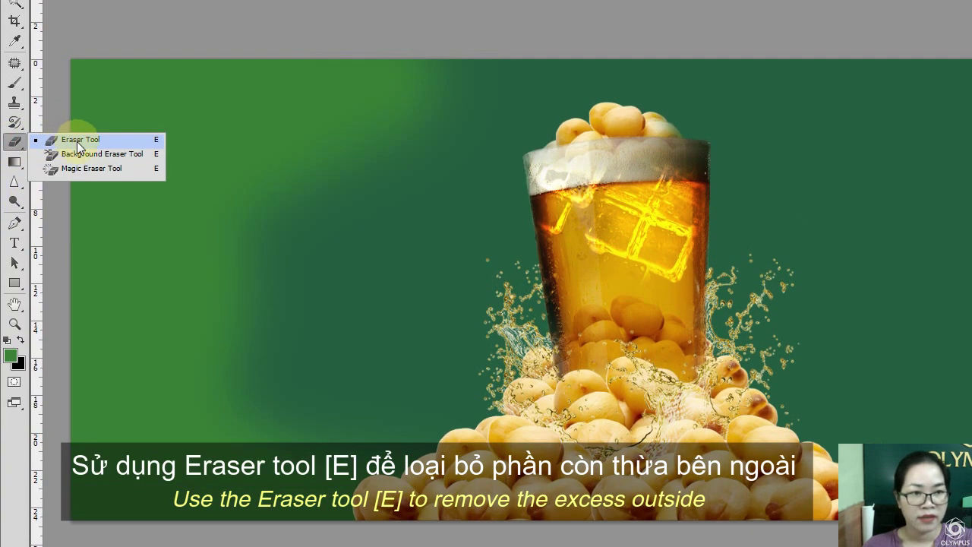
pyautogui.click(79, 142)
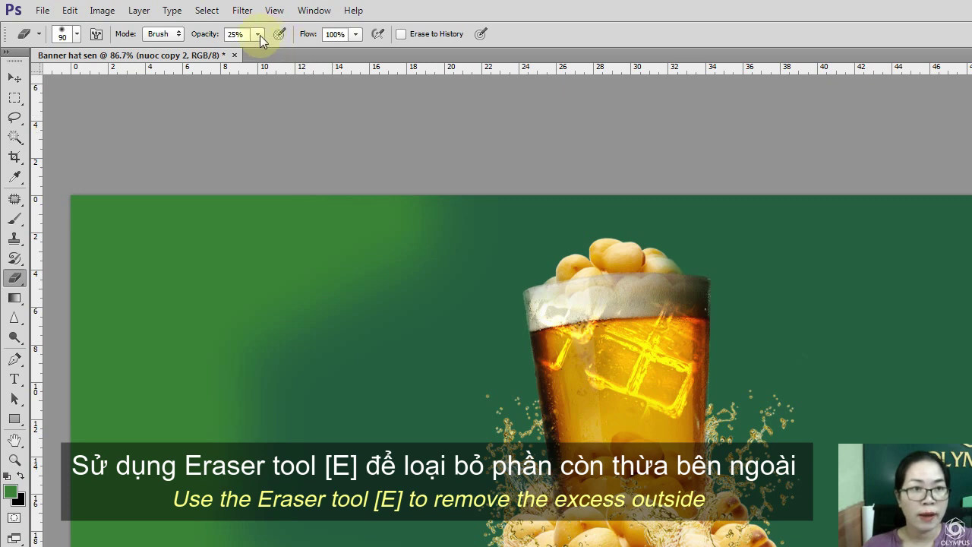
pyautogui.click(257, 34)
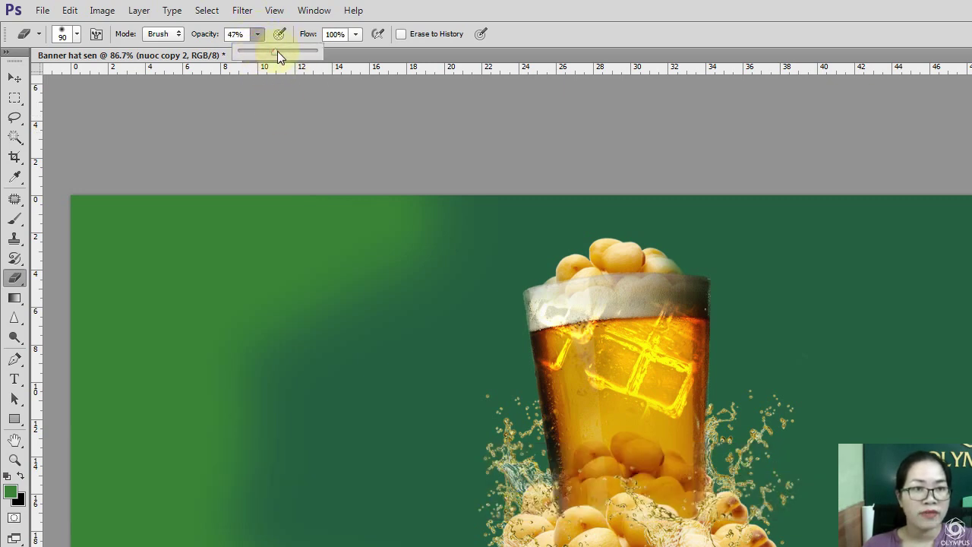
pyautogui.moveTo(275, 51); pyautogui.dragTo(278, 51)
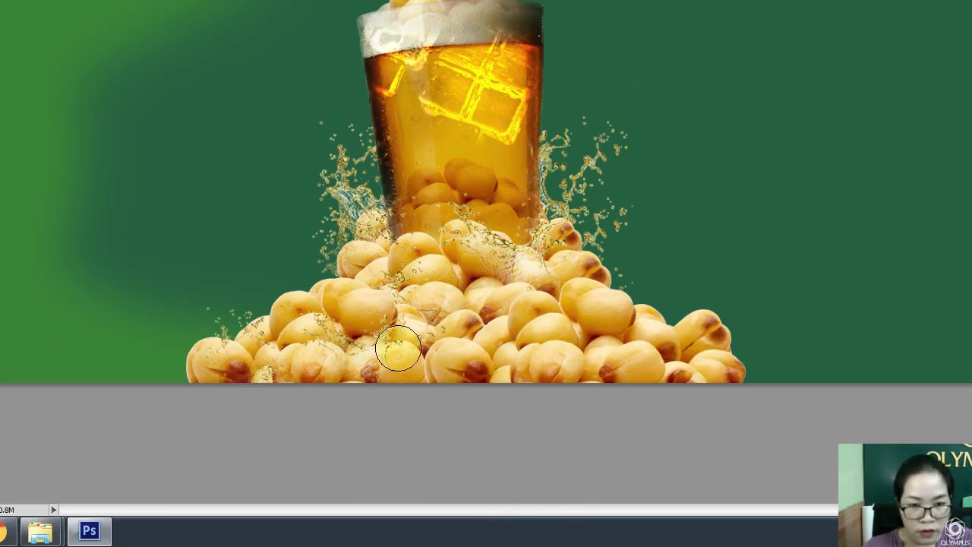
pyautogui.press('v')
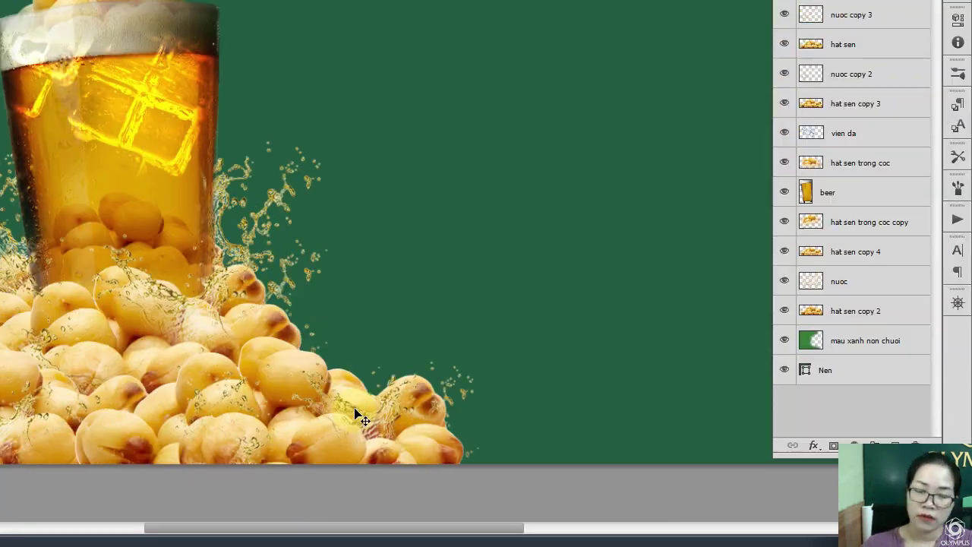
pyautogui.moveTo(398, 348); pyautogui.dragTo(271, 212)
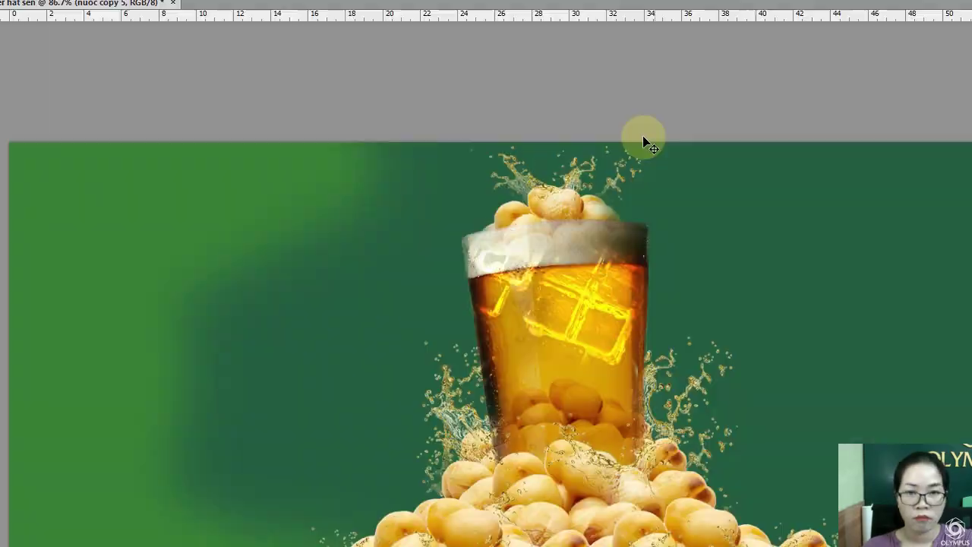
pyautogui.keyDown('shift'); pyautogui.click(855, 400); pyautogui.keyUp('shift')
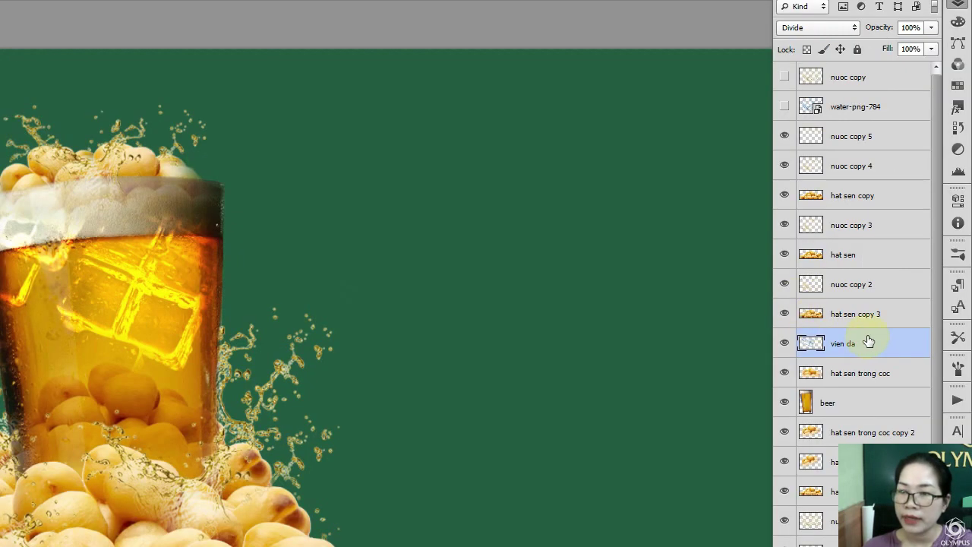
# Step: Fade vien da to 60% opacity and cut one seed from hat sen copy beside the glass
pyautogui.click(931, 101)
pyautogui.moveTo(931, 119); pyautogui.dragTo(899, 119)
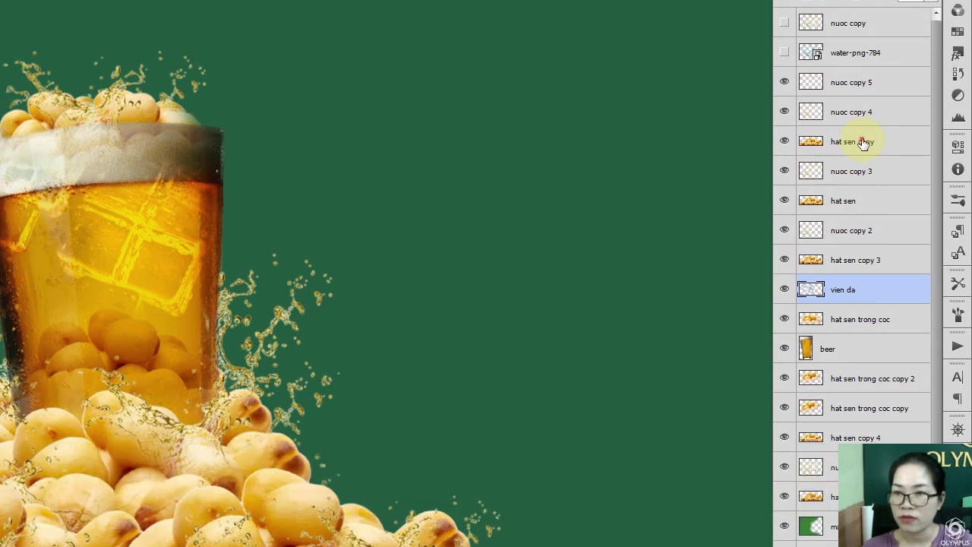
pyautogui.click(862, 143)
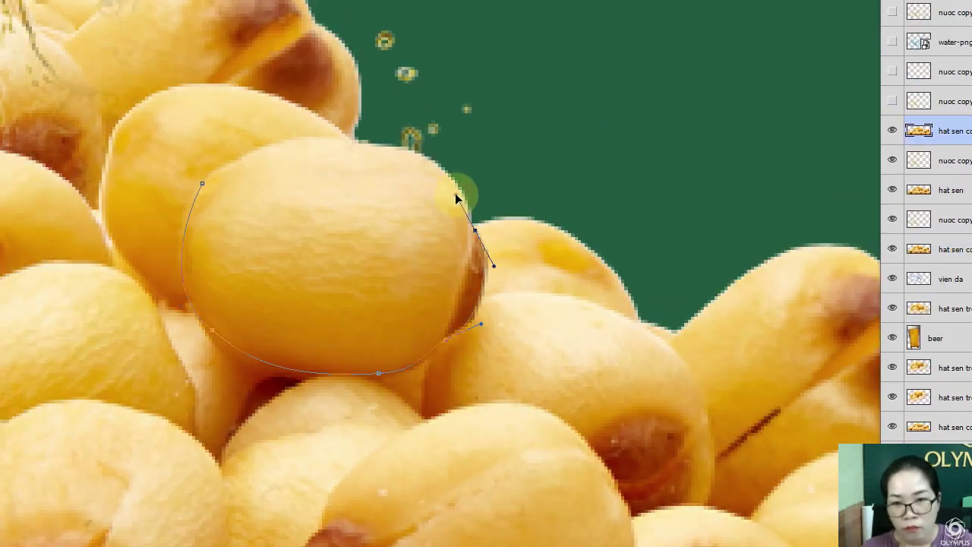
pyautogui.click(516, 296)
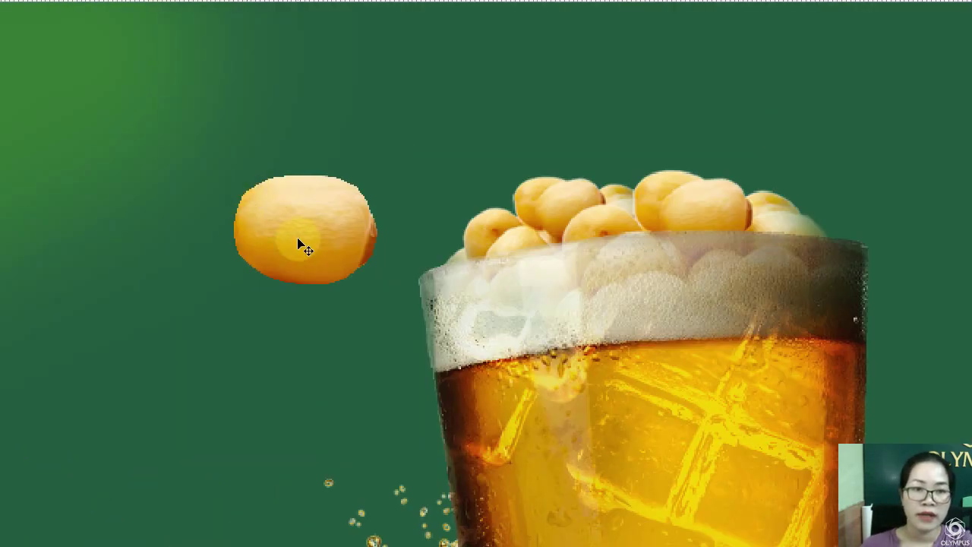
pyautogui.moveTo(299, 240); pyautogui.dragTo(298, 237)
pyautogui.click(328, 272)
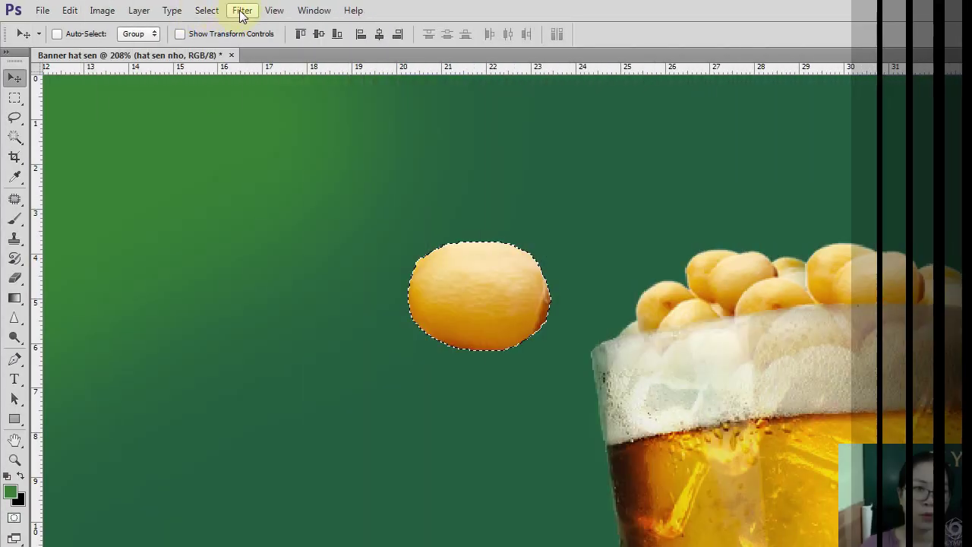
# Step: Refine the single seed's mask, raising its edge contrast
pyautogui.click(240, 12)
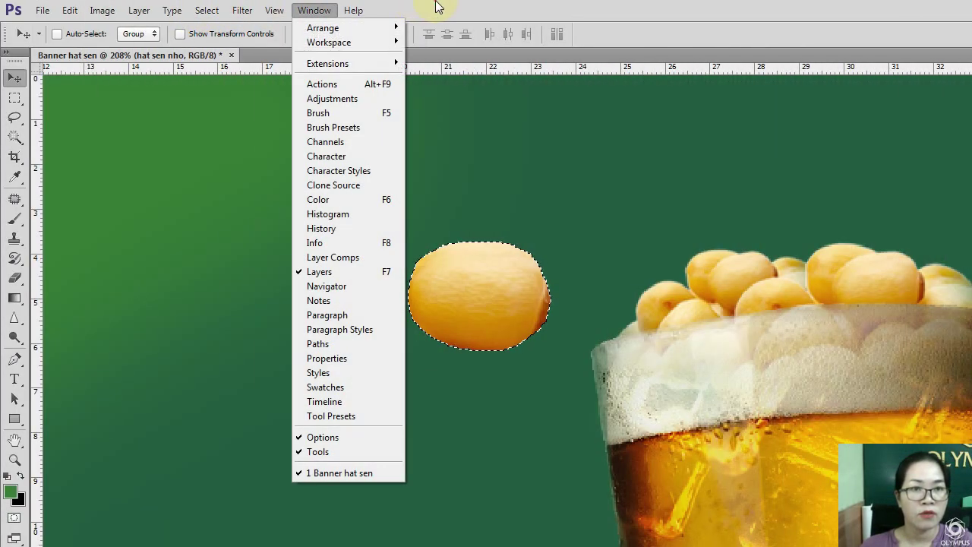
pyautogui.click(299, 76)
pyautogui.click(14, 118)
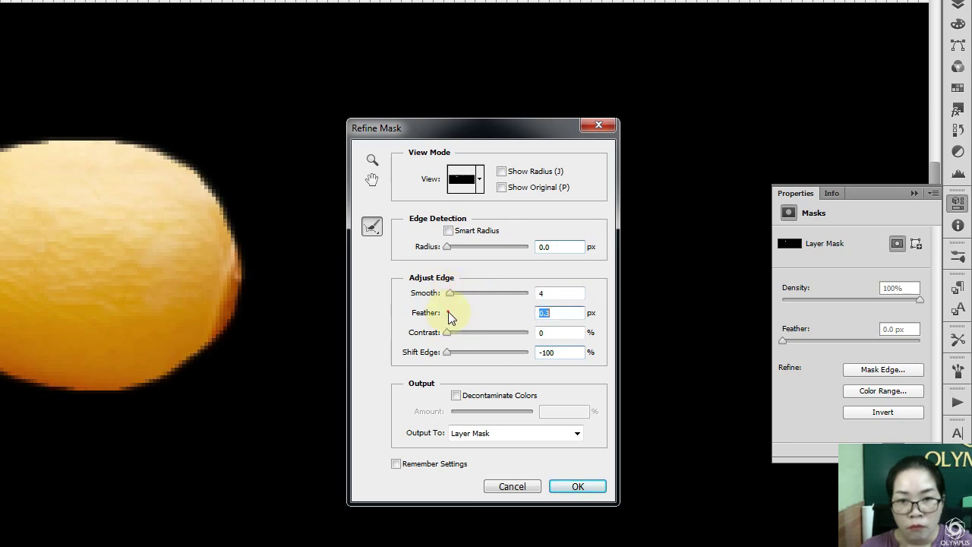
pyautogui.moveTo(448, 332); pyautogui.dragTo(468, 334)
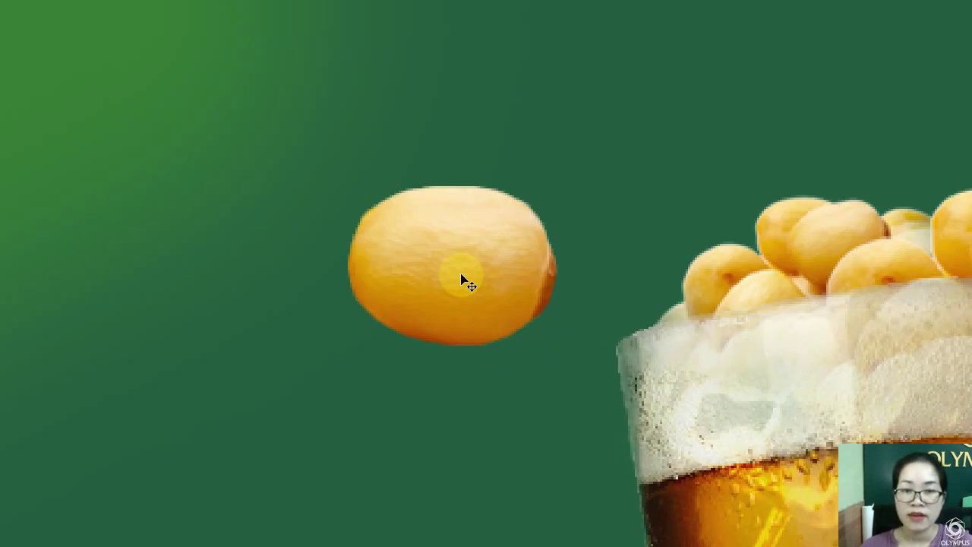
# Step: Move the seed near the glass rim, rotate it about 34 degrees, and shrink it
pyautogui.moveTo(466, 281); pyautogui.dragTo(440, 356)
pyautogui.scroll(2, 403, 384)
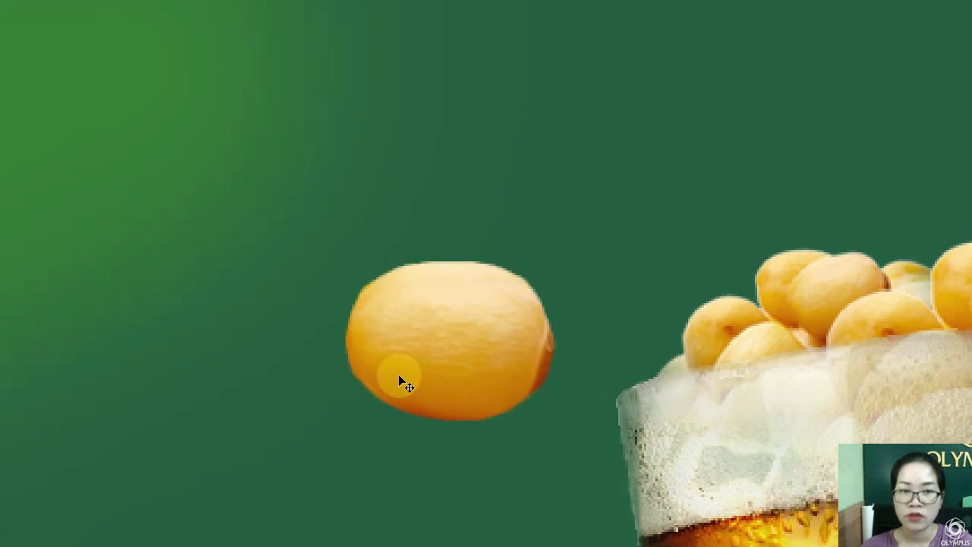
pyautogui.scroll(-2, 403, 384)
pyautogui.scroll(-2, 419, 366)
pyautogui.scroll(-1, 538, 395)
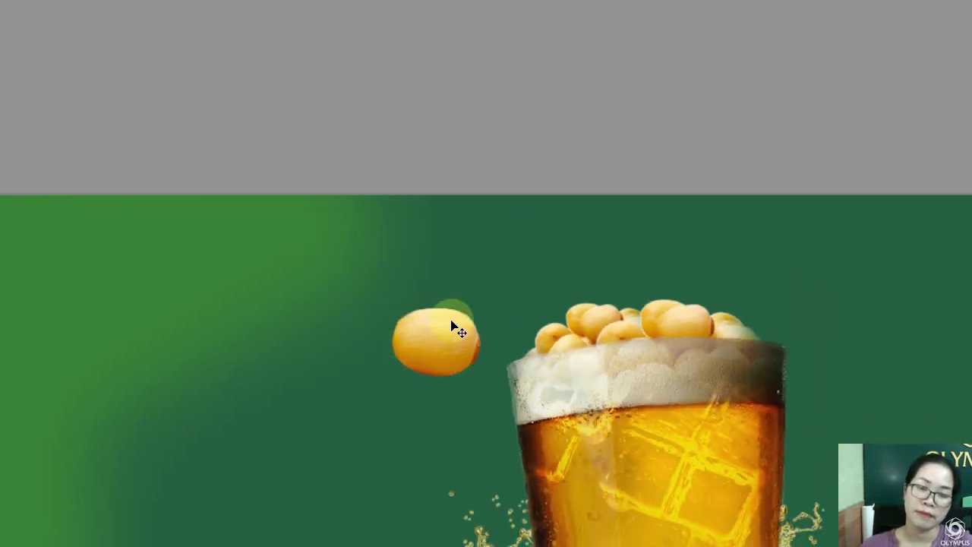
pyautogui.scroll(1, 482, 403)
pyautogui.moveTo(434, 357); pyautogui.dragTo(458, 370)
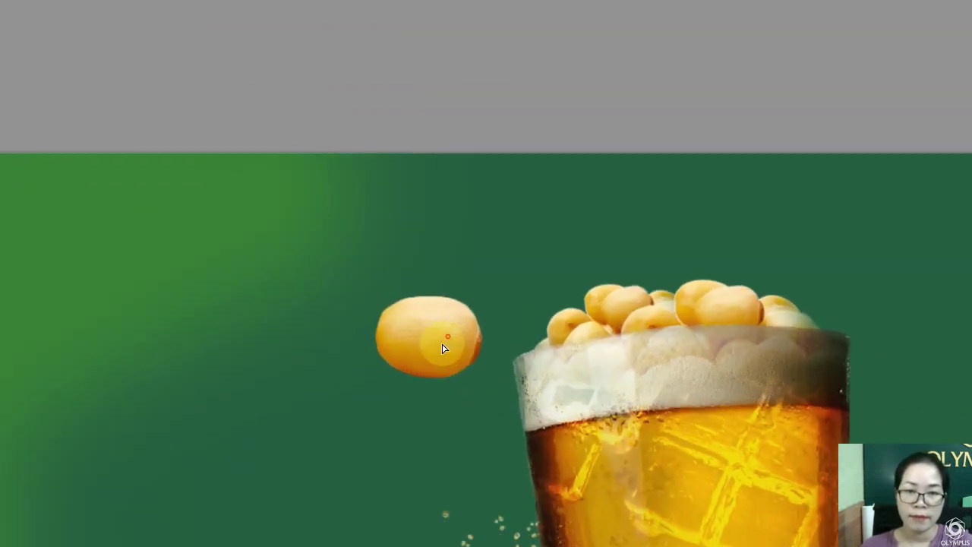
pyautogui.hotkey('ctrl', 't')
pyautogui.moveTo(488, 406); pyautogui.dragTo(506, 354)
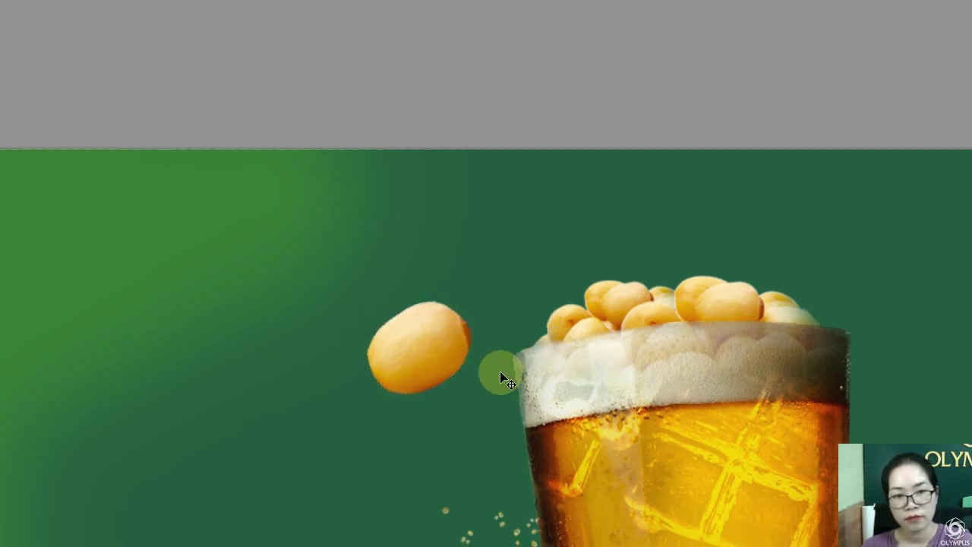
pyautogui.hotkey('ctrl', 't')
pyautogui.moveTo(364, 392); pyautogui.dragTo(386, 372)
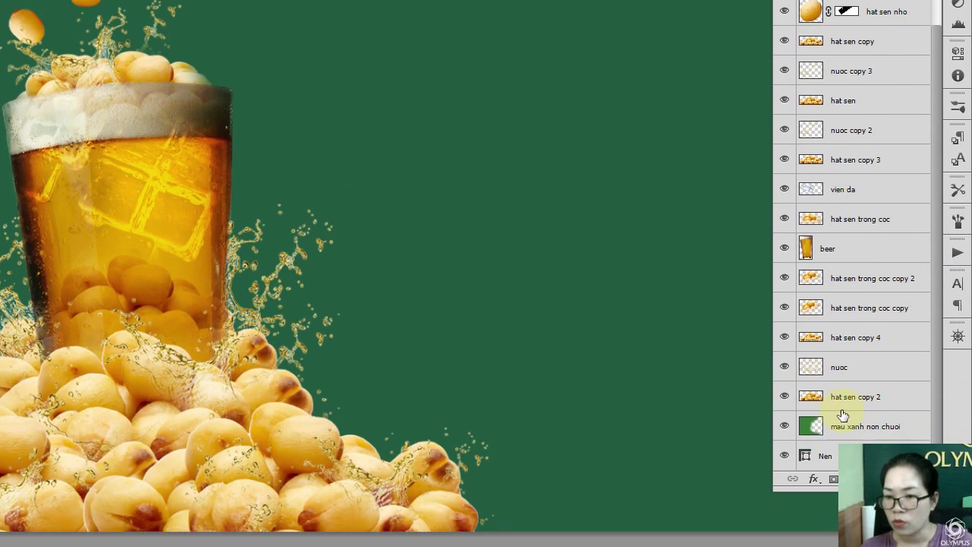
pyautogui.keyDown('shift'); pyautogui.click(861, 400); pyautogui.keyUp('shift')
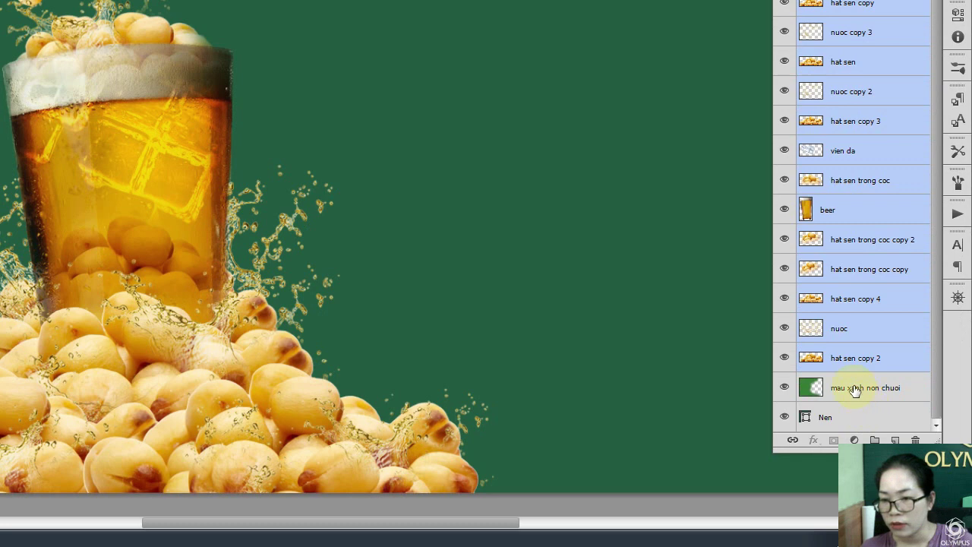
# Step: Group the selected product layers and name the group 'Anh sp chinh'
pyautogui.hotkey('ctrl', 'g')
pyautogui.doubleClick(840, 146)
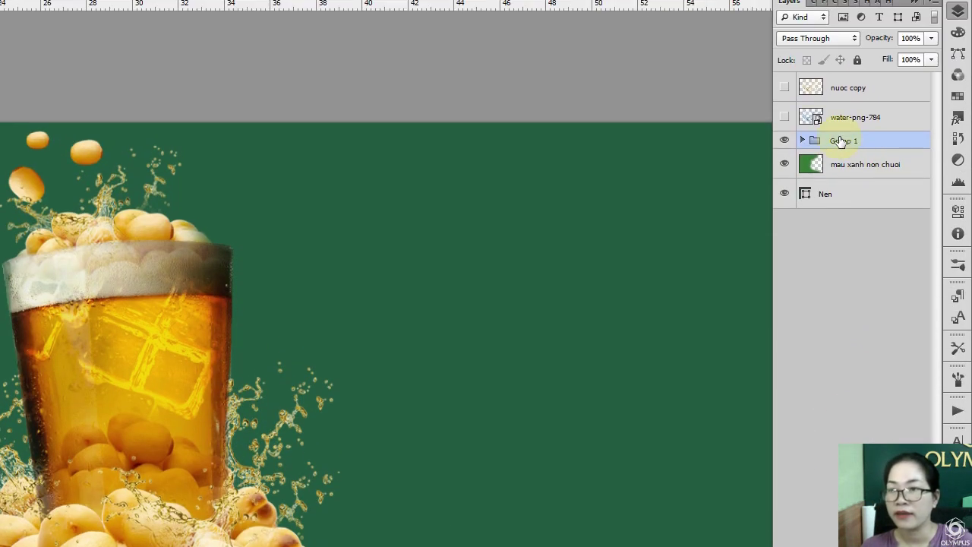
pyautogui.write('Anh sp chinh')
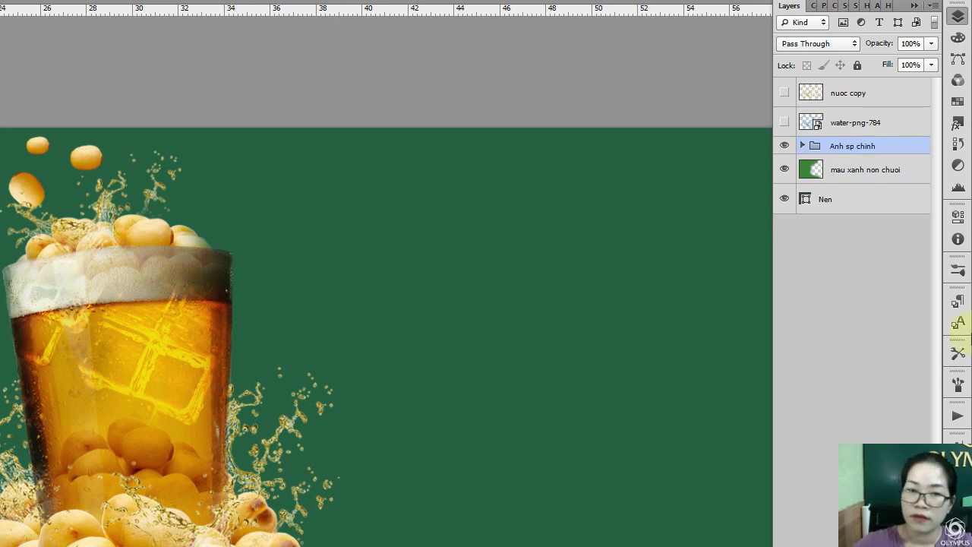
# Step: Add a new layer named 'anh sang' above the mau xanh non chuoi layer
pyautogui.click(866, 176)
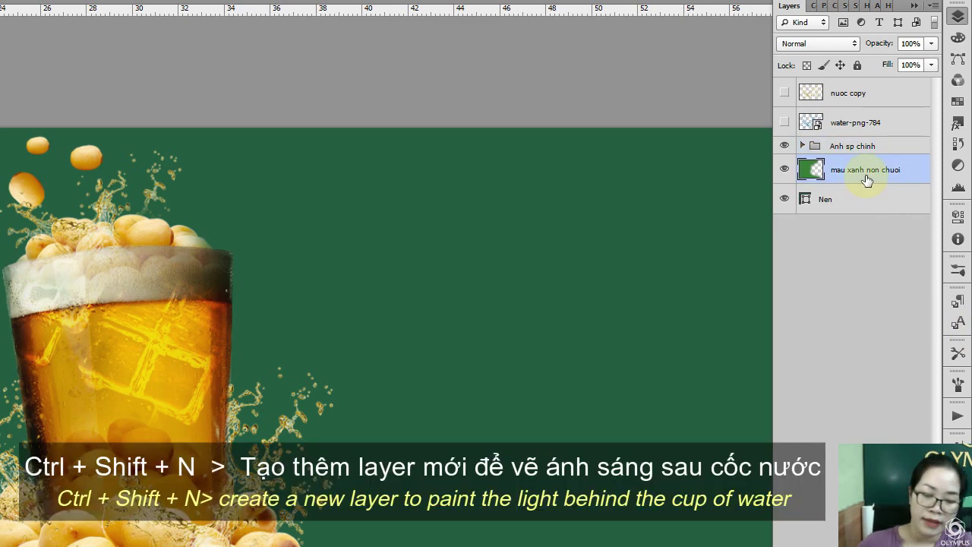
pyautogui.hotkey('ctrl', 'shift', 'n')
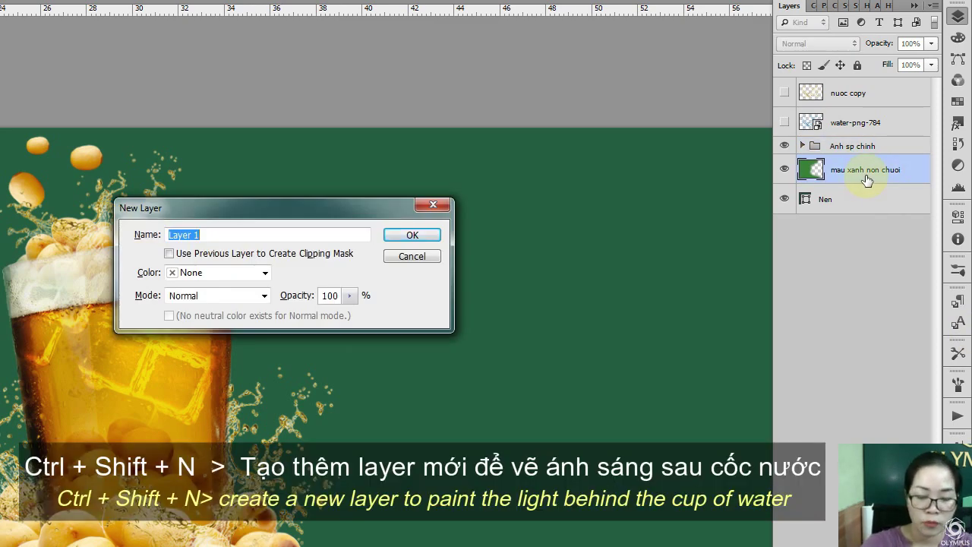
pyautogui.write('h s')
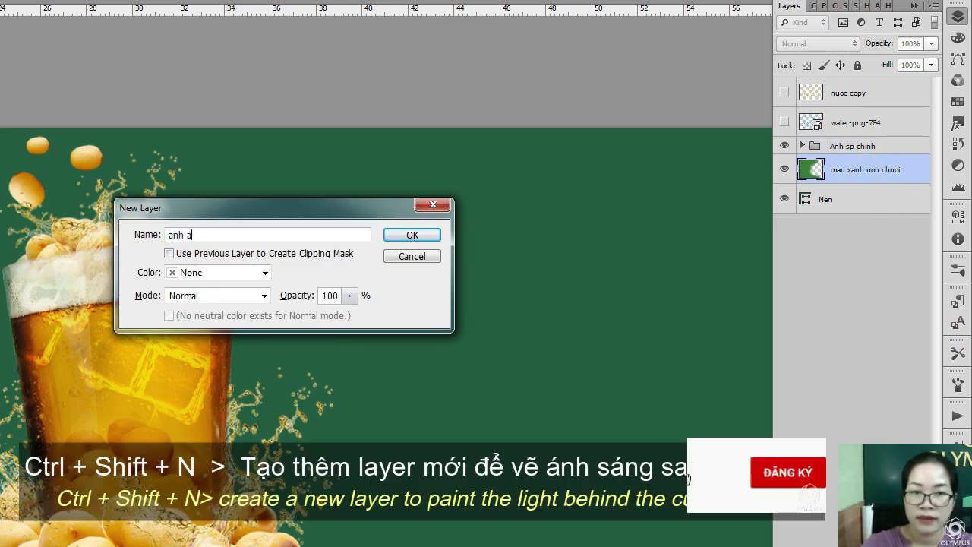
pyautogui.write('ang')
pyautogui.press('Return')
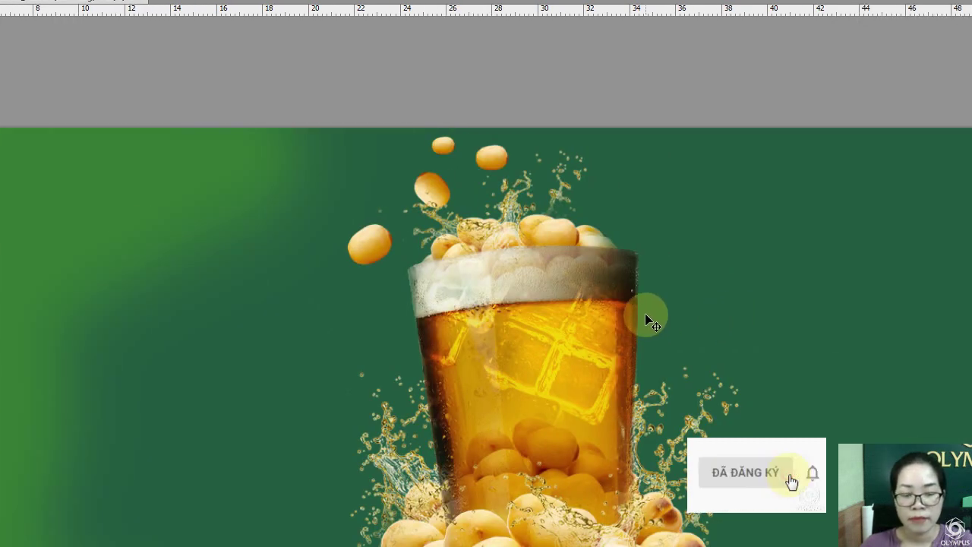
# Step: Load the SS-light-beams brush set and select the 2283 light-beam brush
pyautogui.press('b')
pyautogui.rightClick(632, 316)
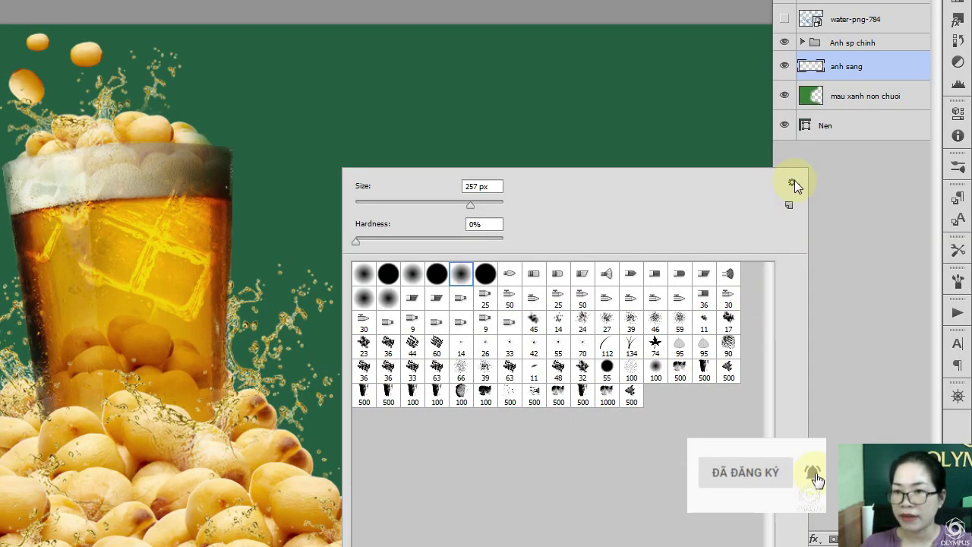
pyautogui.click(792, 182)
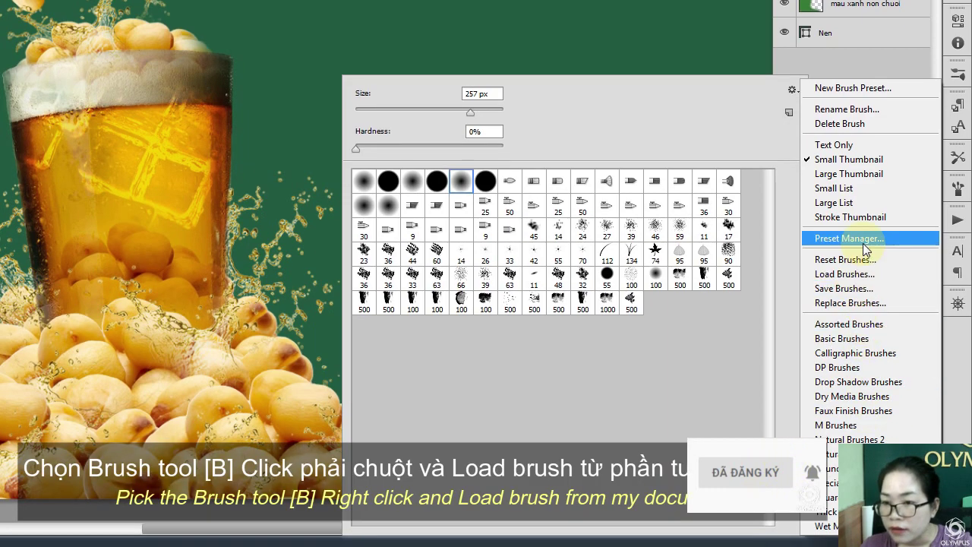
pyautogui.click(865, 272)
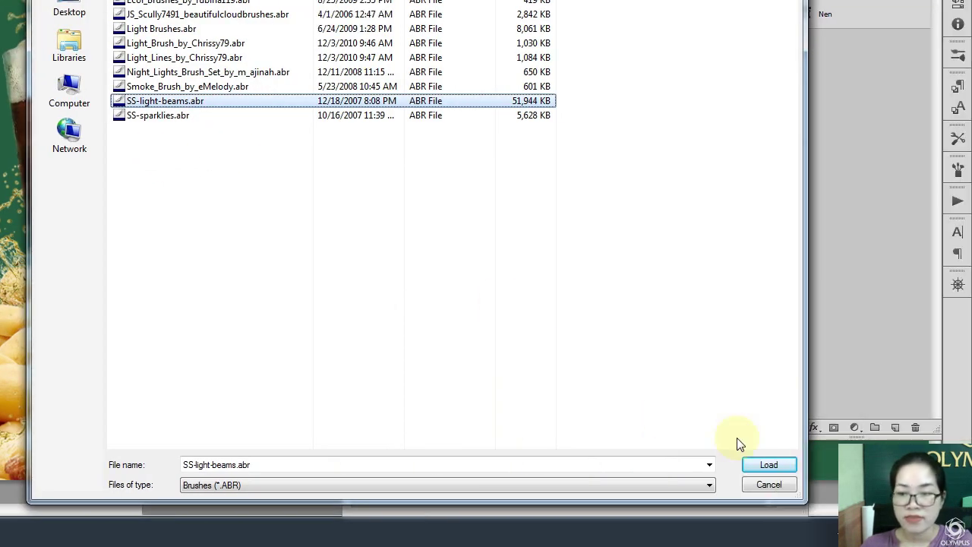
pyautogui.click(764, 460)
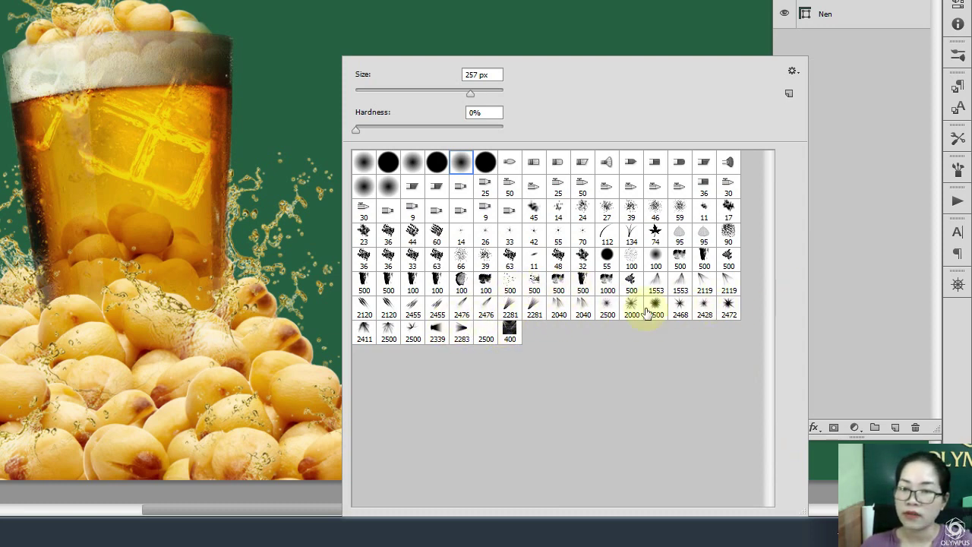
pyautogui.click(461, 332)
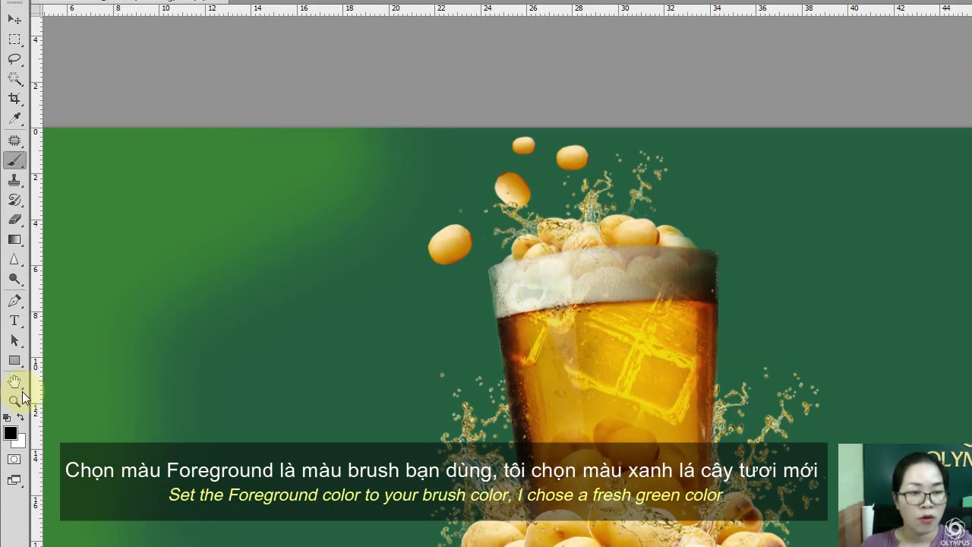
# Step: Set the foreground to fresh green #609c30 and the brush size to 195 px
pyautogui.click(7, 408)
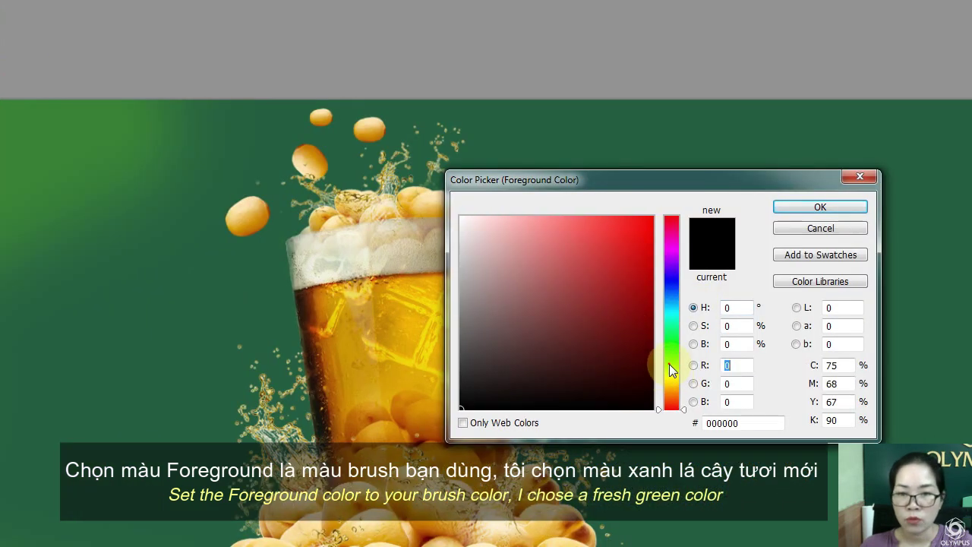
pyautogui.moveTo(669, 364); pyautogui.dragTo(669, 360)
pyautogui.moveTo(608, 284)
pyautogui.mouseDown()
pyautogui.moveTo(596, 292)
pyautogui.moveTo(595, 262)
pyautogui.mouseUp()
pyautogui.click(820, 207)
pyautogui.rightClick(581, 228)
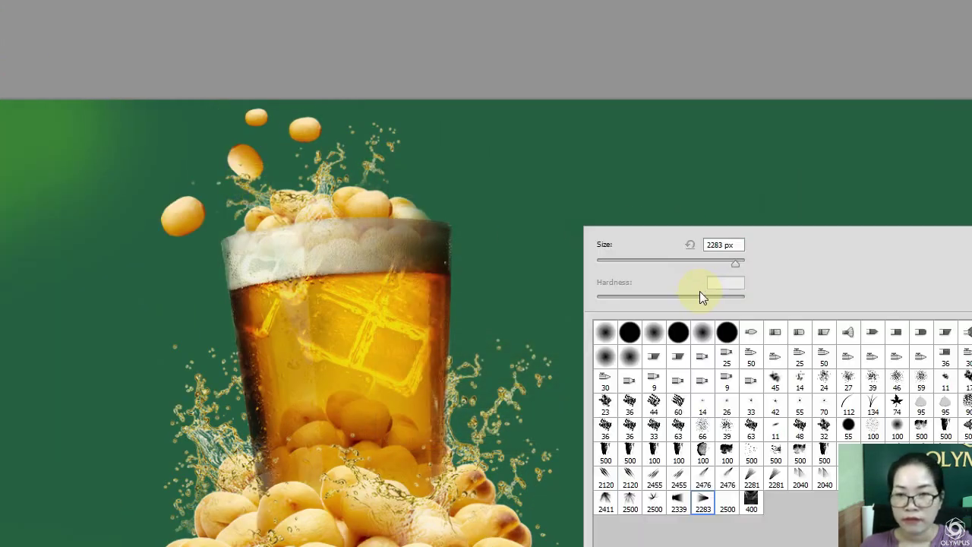
pyautogui.click(707, 264)
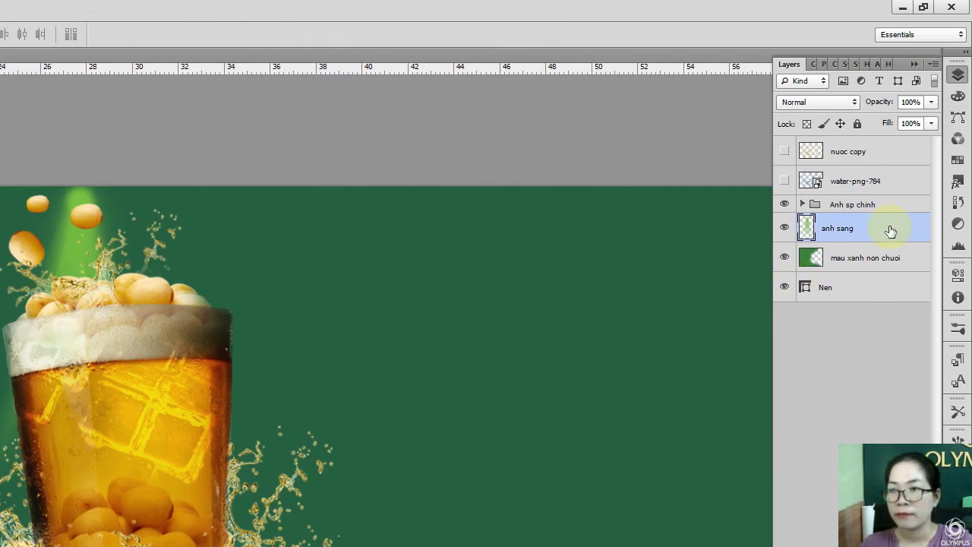
# Step: Stretch the light beam down behind the glass and tilt it about 7°
pyautogui.hotkey('ctrl', 't')
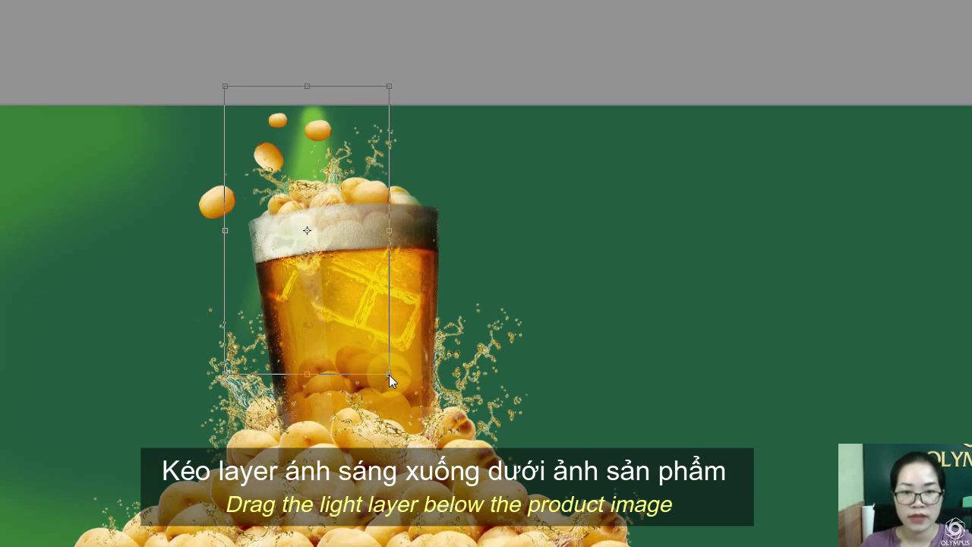
pyautogui.moveTo(389, 374); pyautogui.dragTo(646, 195)
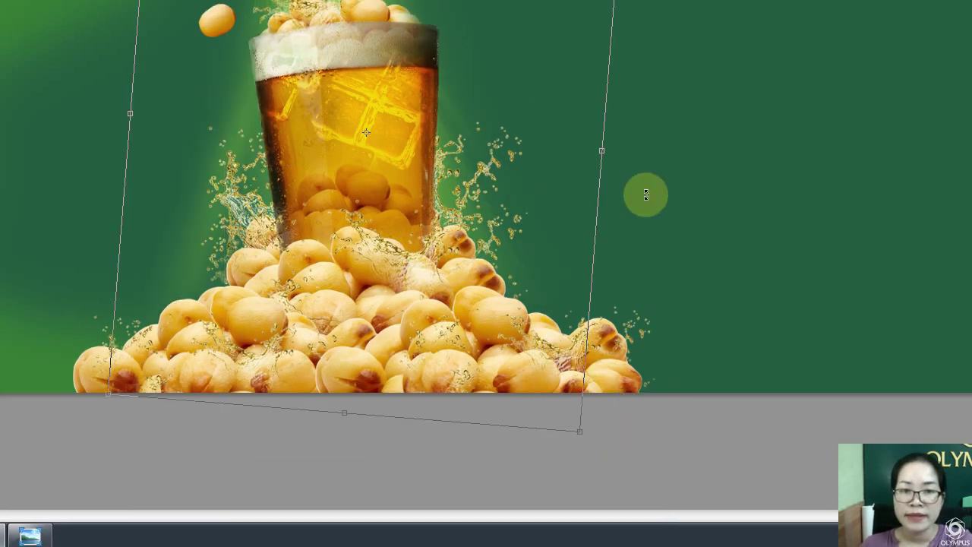
pyautogui.moveTo(646, 192); pyautogui.dragTo(635, 202)
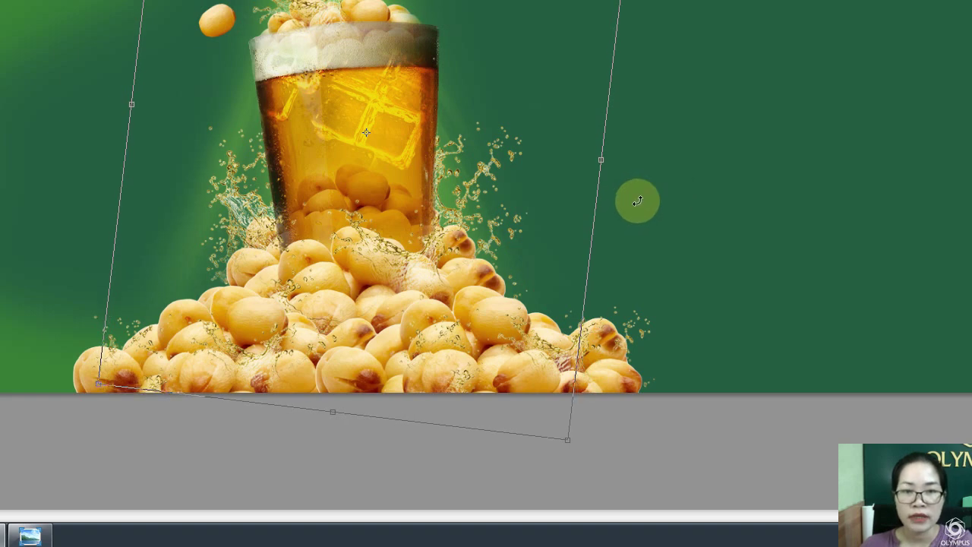
pyautogui.press('Return')
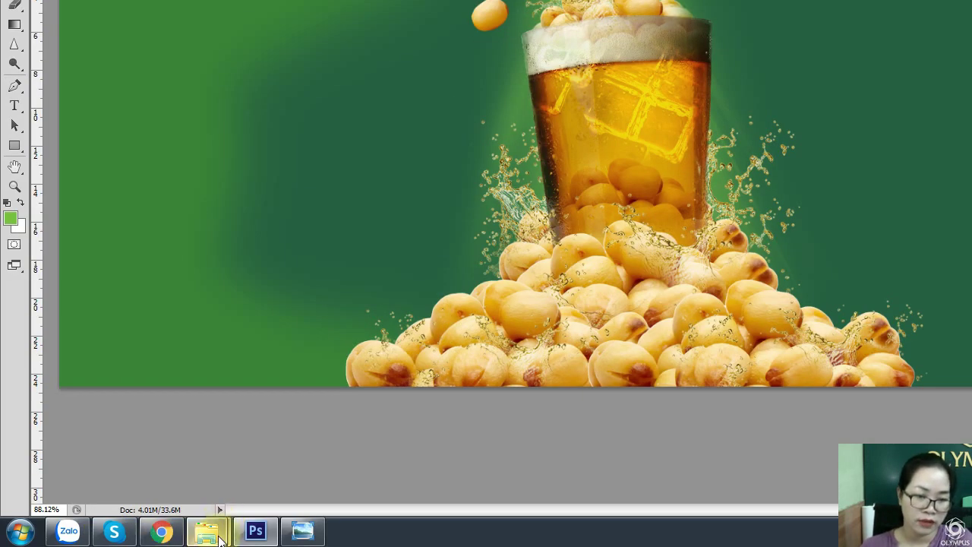
# Step: Place Tea Leaf.png left of the glass, scaled down and rotated about 34.5°
pyautogui.moveTo(206, 531)
pyautogui.click(114, 433)
pyautogui.doubleClick(705, 129)
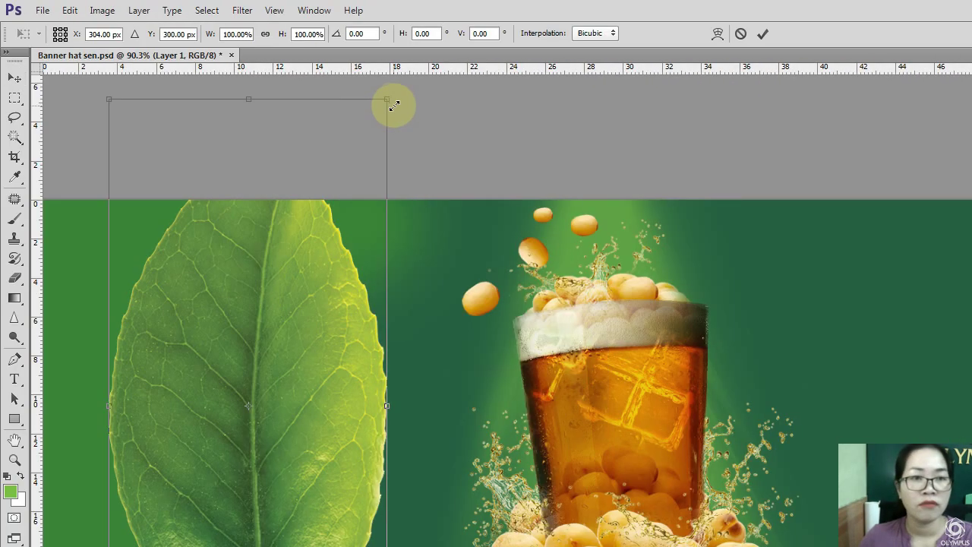
pyautogui.moveTo(390, 102)
pyautogui.mouseDown()
pyautogui.moveTo(187, 403)
pyautogui.moveTo(409, 199)
pyautogui.moveTo(474, 221)
pyautogui.moveTo(483, 241)
pyautogui.moveTo(494, 221)
pyautogui.mouseUp()
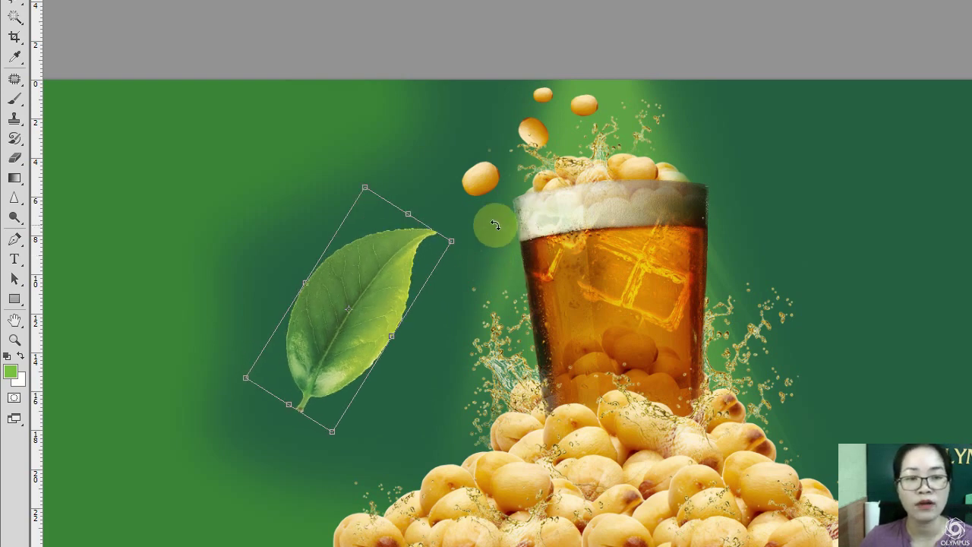
pyautogui.press('Return')
pyautogui.hscroll(-5, 243, 288)
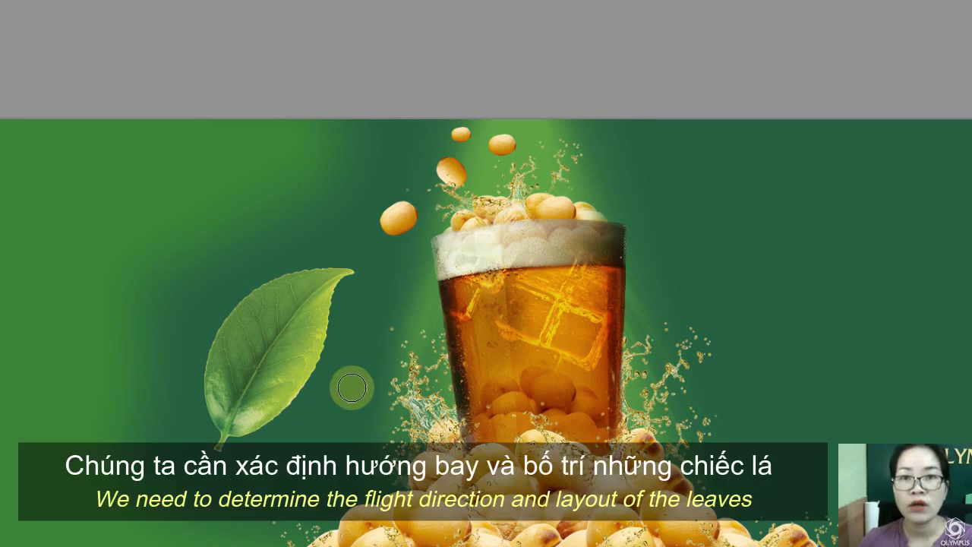
pyautogui.scroll(-3, 343, 386)
# Step: Sketch pink flight-path guides for the leaves floating around the glass
pyautogui.moveTo(318, 346)
pyautogui.mouseDown()
pyautogui.moveTo(505, 138)
pyautogui.moveTo(532, 135)
pyautogui.mouseUp()
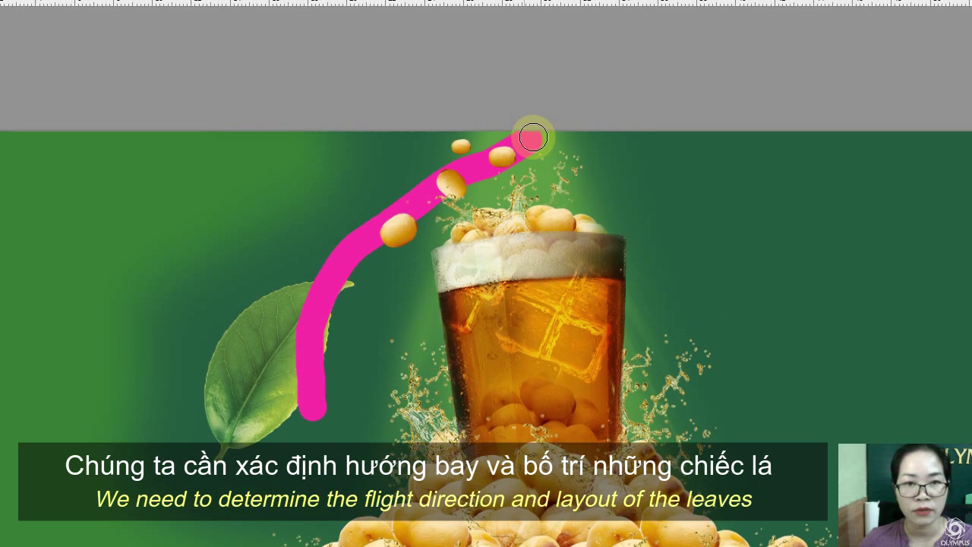
pyautogui.moveTo(661, 189)
pyautogui.mouseDown()
pyautogui.moveTo(688, 157)
pyautogui.moveTo(727, 137)
pyautogui.mouseUp()
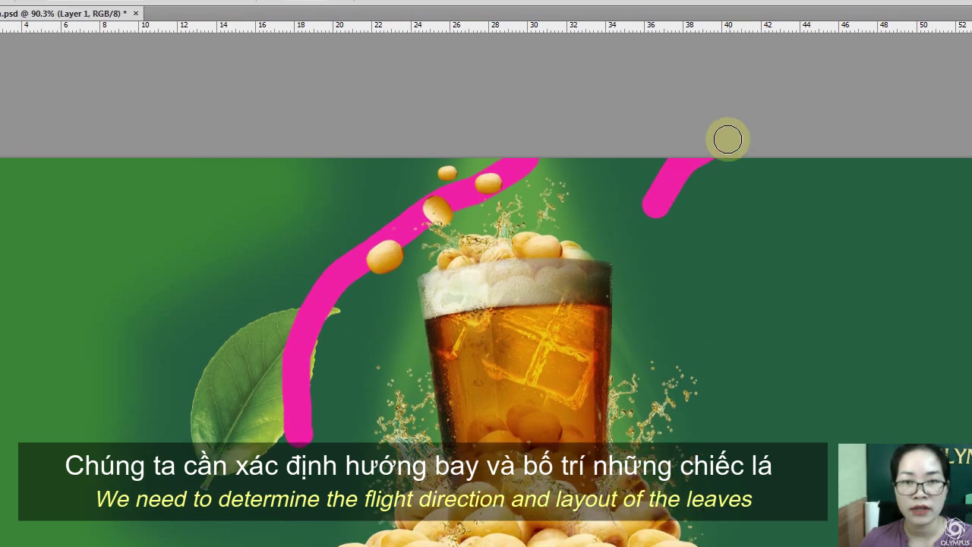
pyautogui.moveTo(571, 336); pyautogui.dragTo(653, 324)
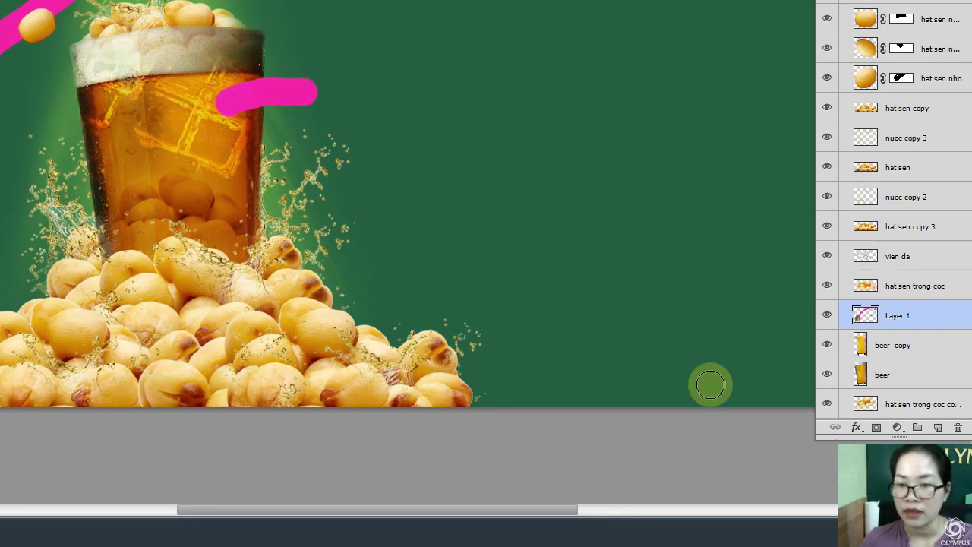
pyautogui.moveTo(683, 380)
pyautogui.mouseDown()
pyautogui.moveTo(701, 337)
pyautogui.moveTo(773, 319)
pyautogui.moveTo(712, 337)
pyautogui.moveTo(740, 342)
pyautogui.moveTo(679, 342)
pyautogui.moveTo(638, 364)
pyautogui.mouseUp()
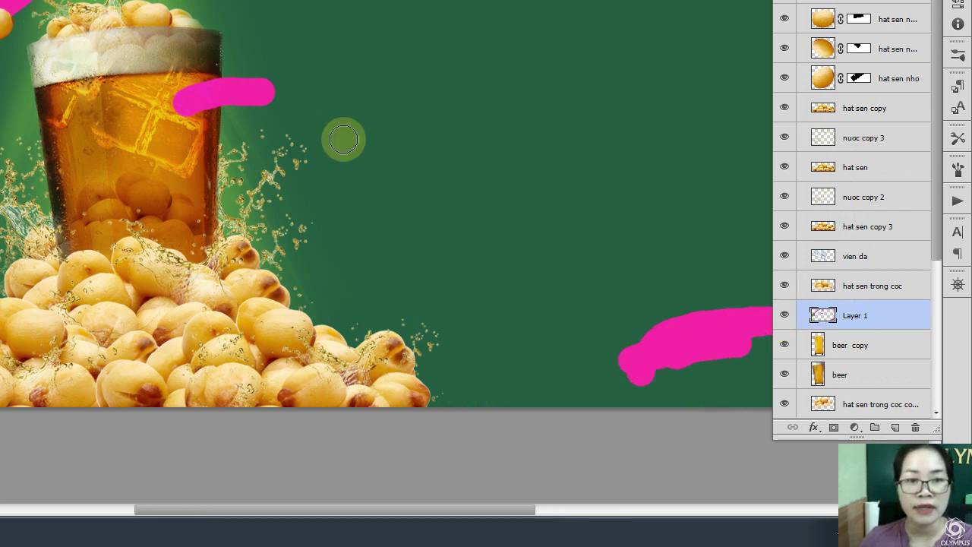
pyautogui.press('Tab')
pyautogui.scroll(5, 243, 228)
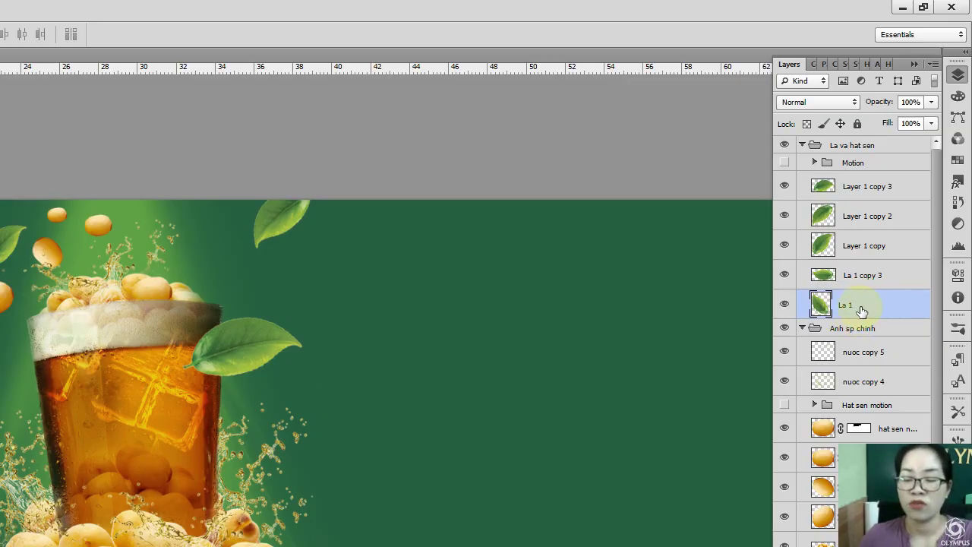
# Step: Duplicate La 1 and give the copy an 86°, 32 px Motion Blur
pyautogui.hotkey('ctrl', 'j')
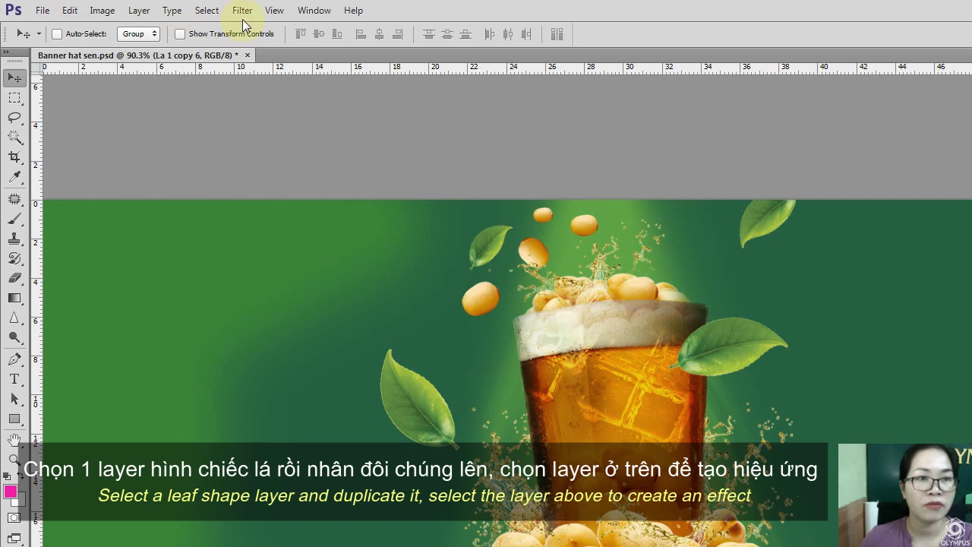
pyautogui.click(243, 13)
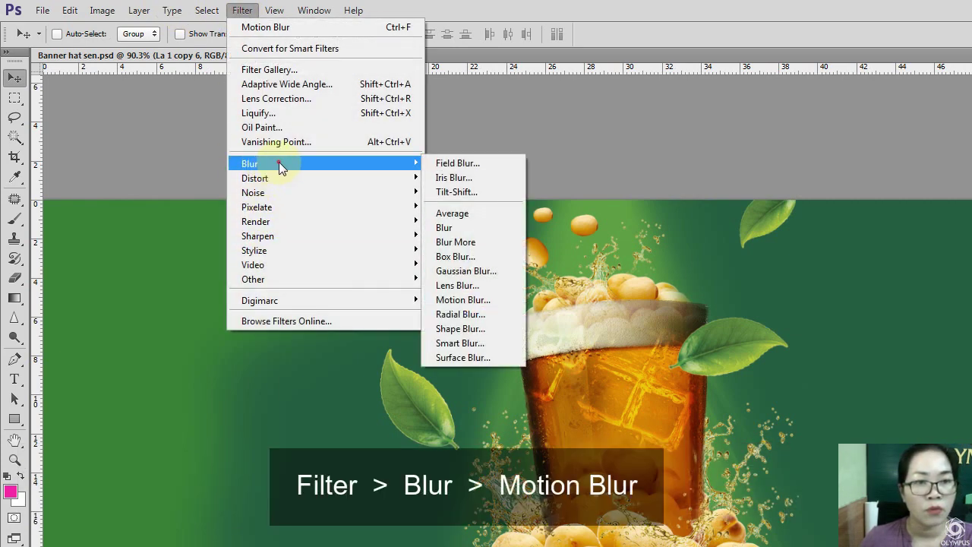
pyautogui.moveTo(250, 163)
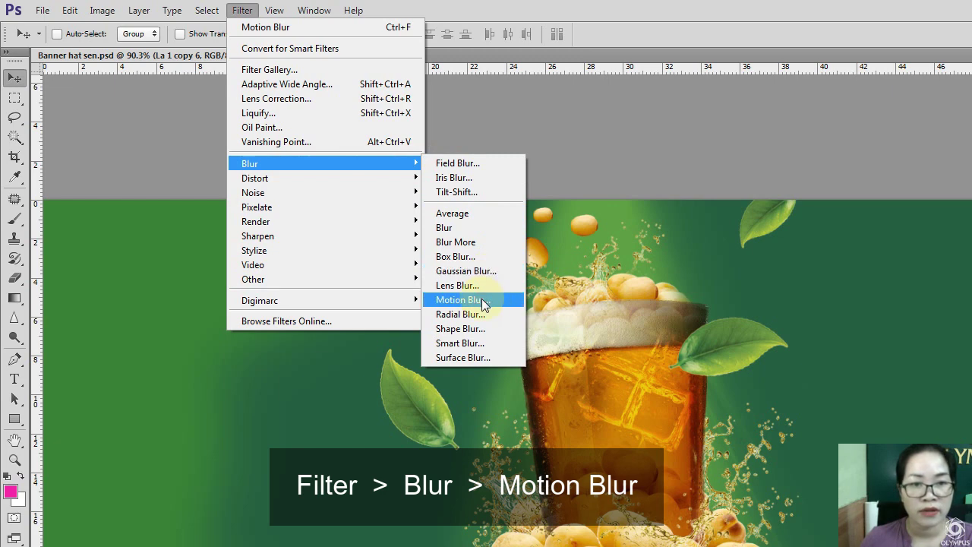
pyautogui.click(484, 304)
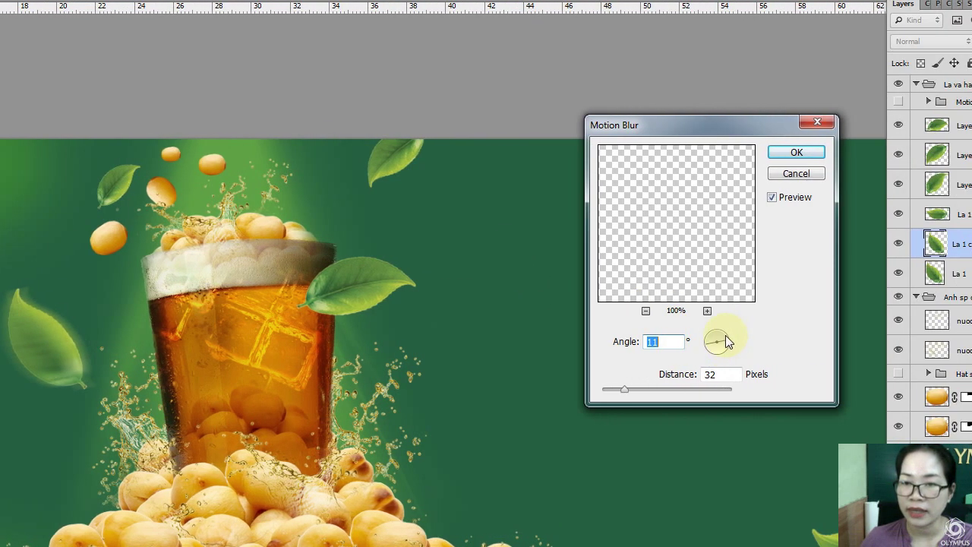
pyautogui.moveTo(726, 339); pyautogui.dragTo(723, 332)
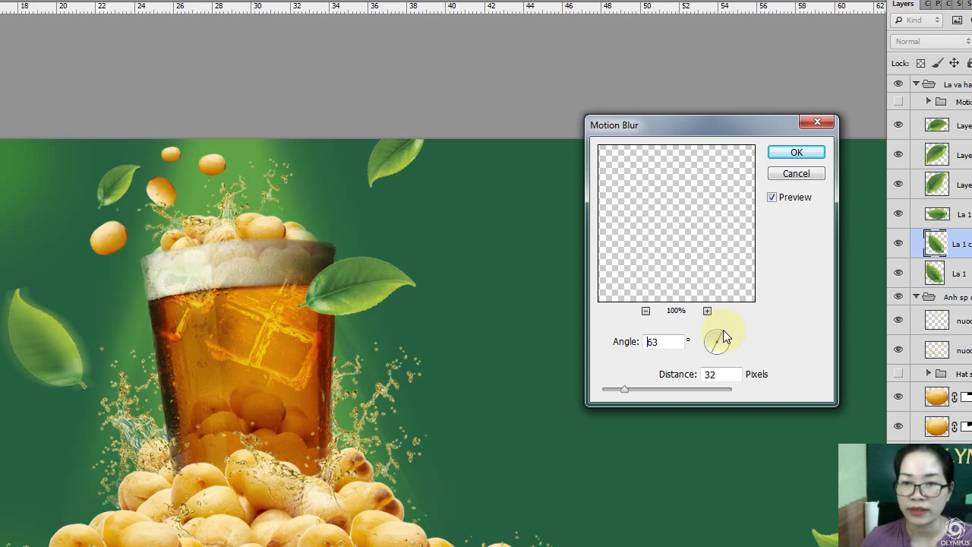
pyautogui.click(726, 328)
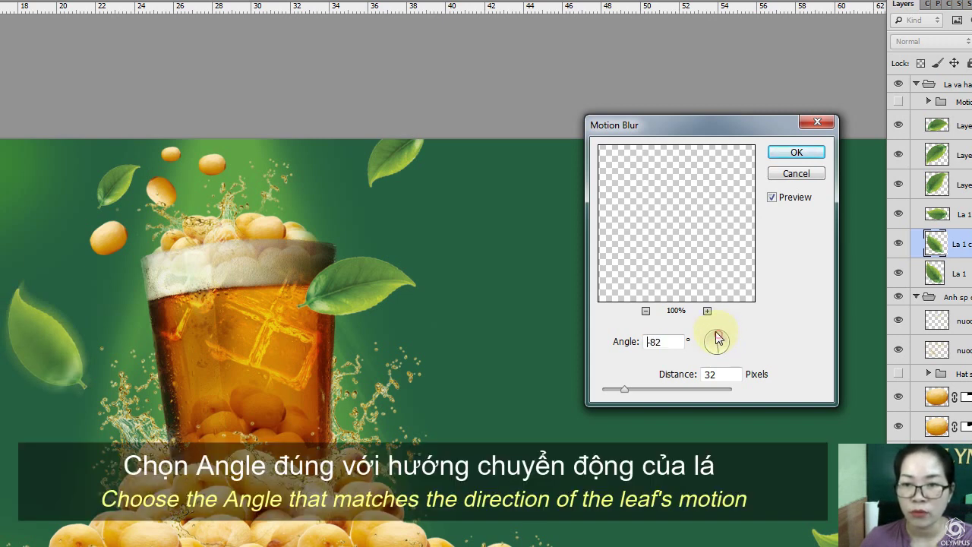
pyautogui.click(715, 338)
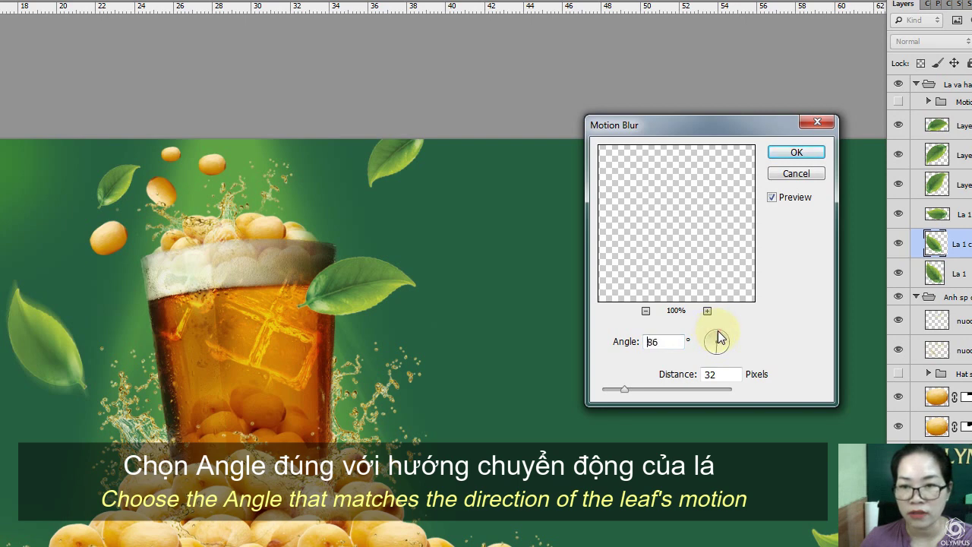
pyautogui.click(717, 346)
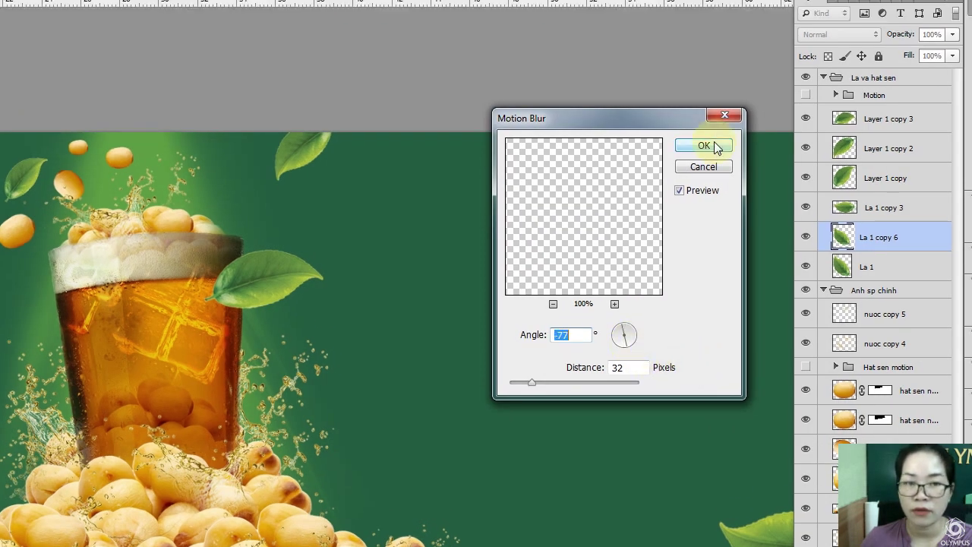
pyautogui.click(716, 147)
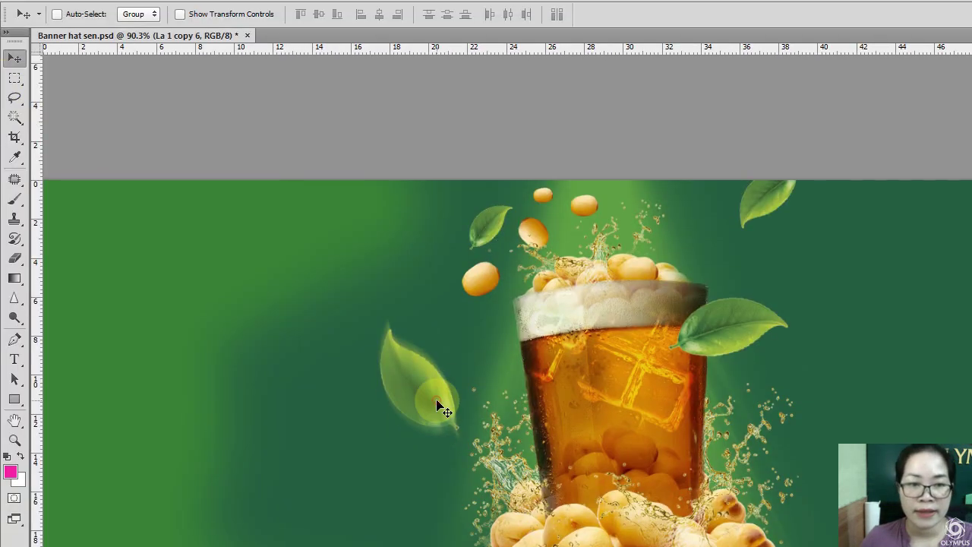
# Step: Offset the blurred leaf copy as a trail, then select the hat sen nho seed layer
pyautogui.moveTo(426, 405); pyautogui.dragTo(439, 414)
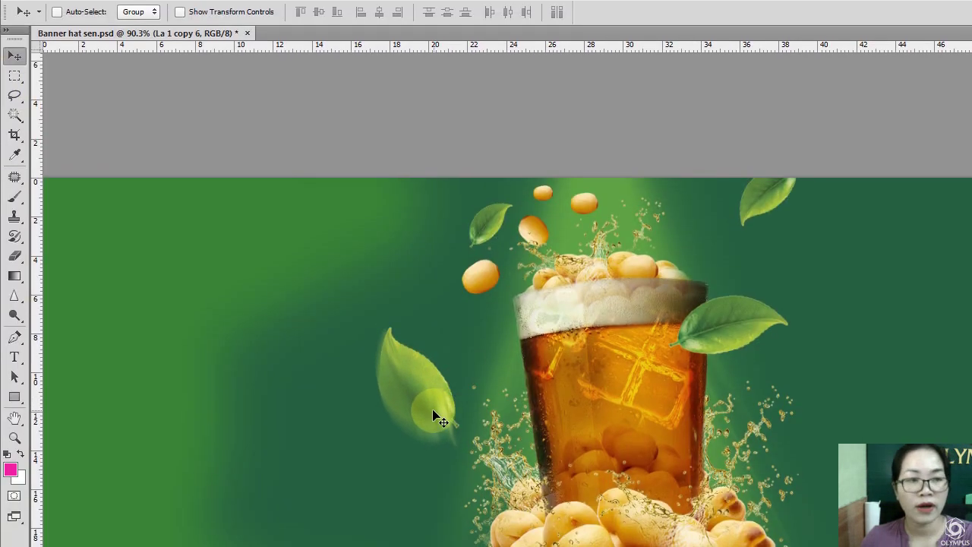
pyautogui.click(14, 256)
pyautogui.press('f')
pyautogui.press('f')
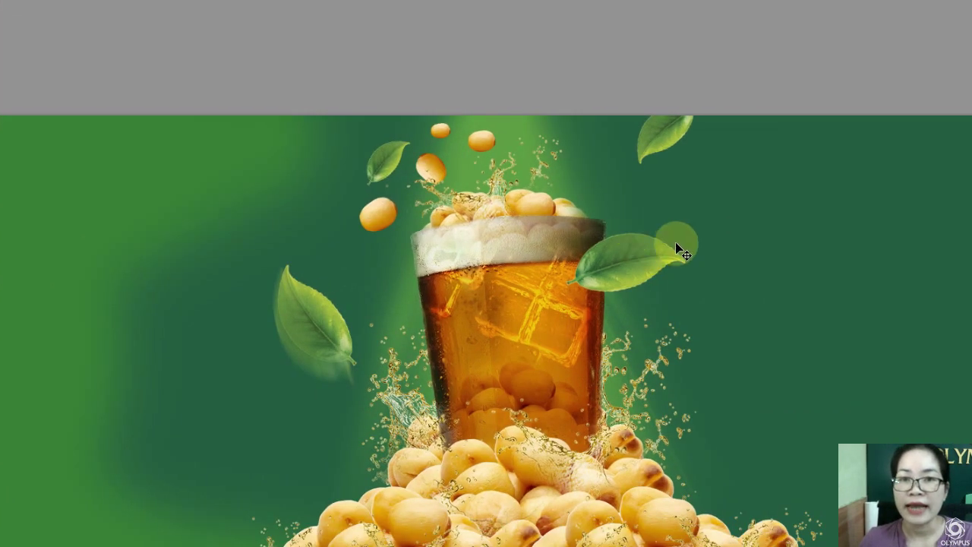
pyautogui.press('f')
pyautogui.press('Tab')
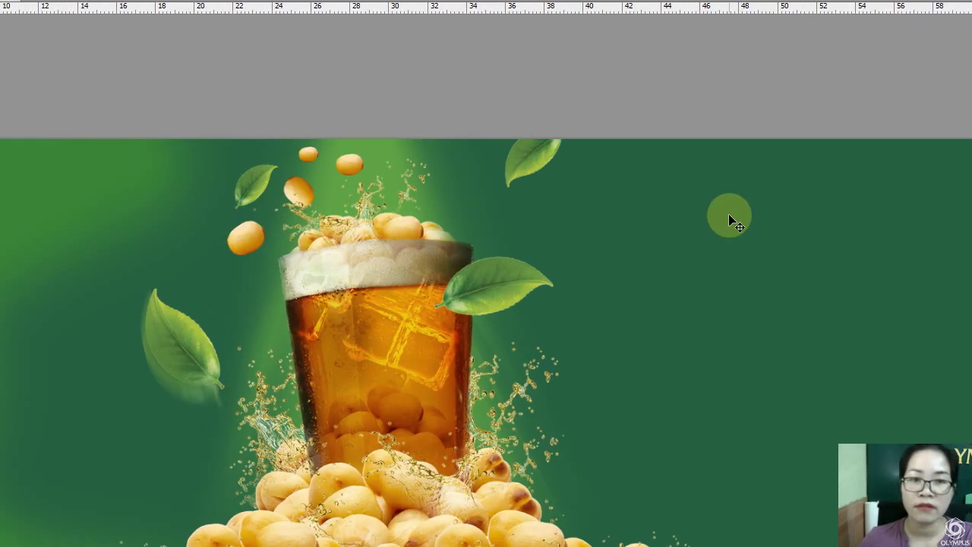
pyautogui.press('f')
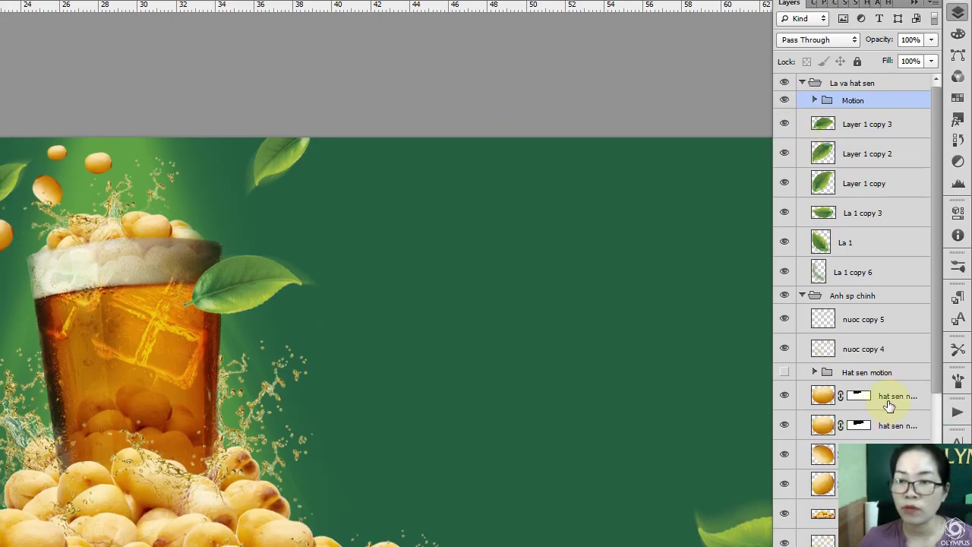
pyautogui.click(887, 386)
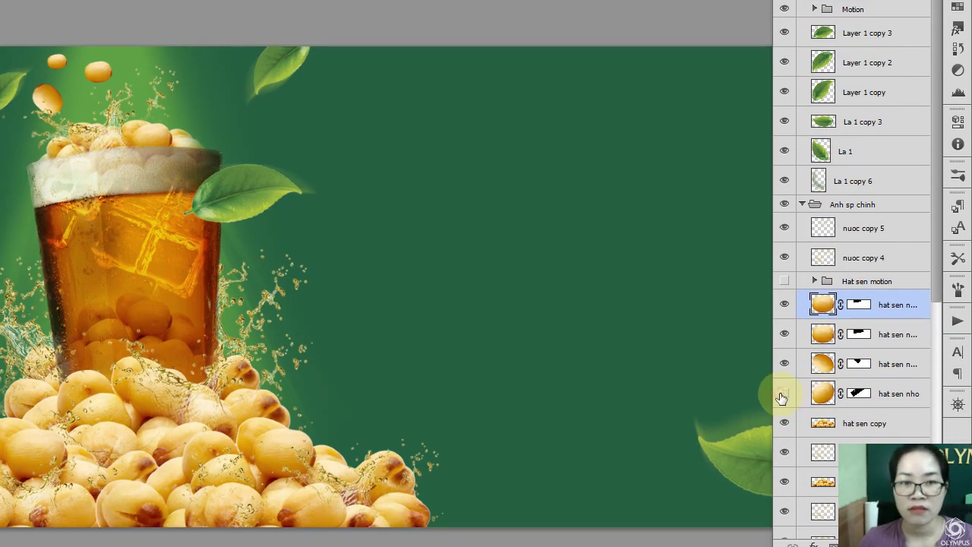
pyautogui.click(891, 404)
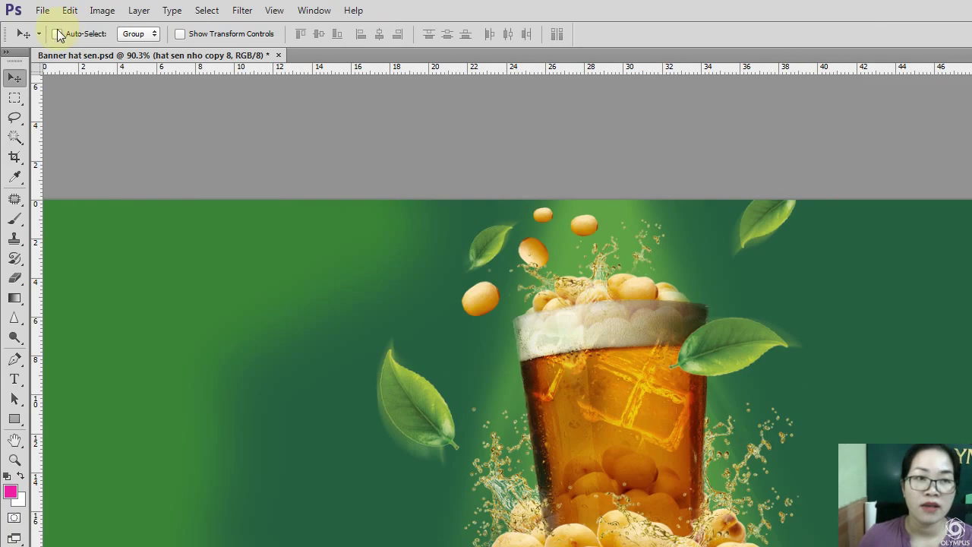
# Step: Give the seed copy a 45°, 32 px Motion Blur and nudge it slightly
pyautogui.click(242, 15)
pyautogui.moveTo(249, 164)
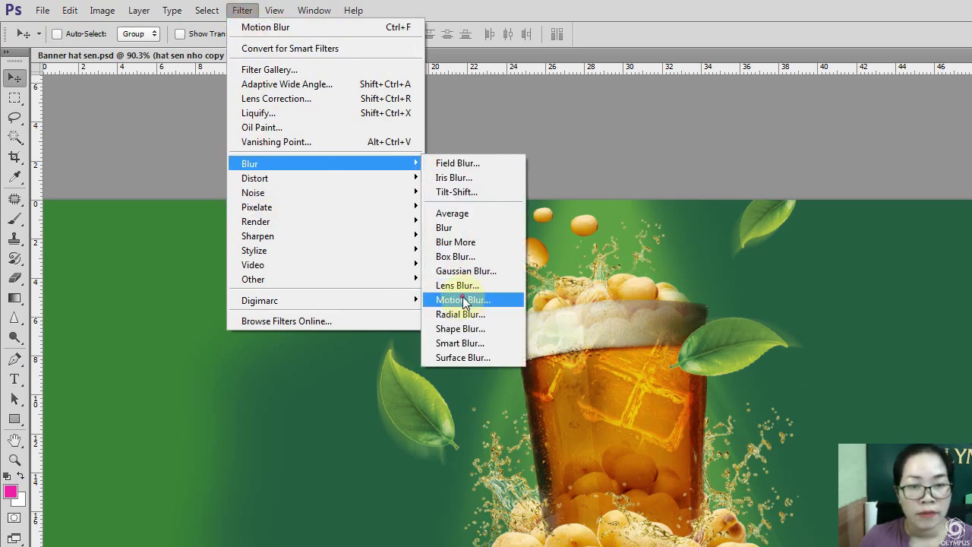
pyautogui.click(462, 299)
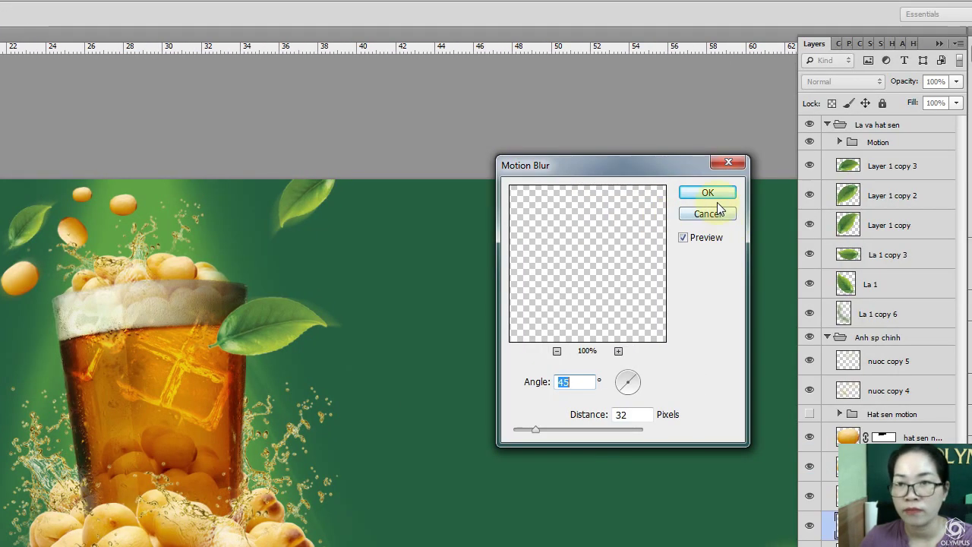
pyautogui.click(708, 193)
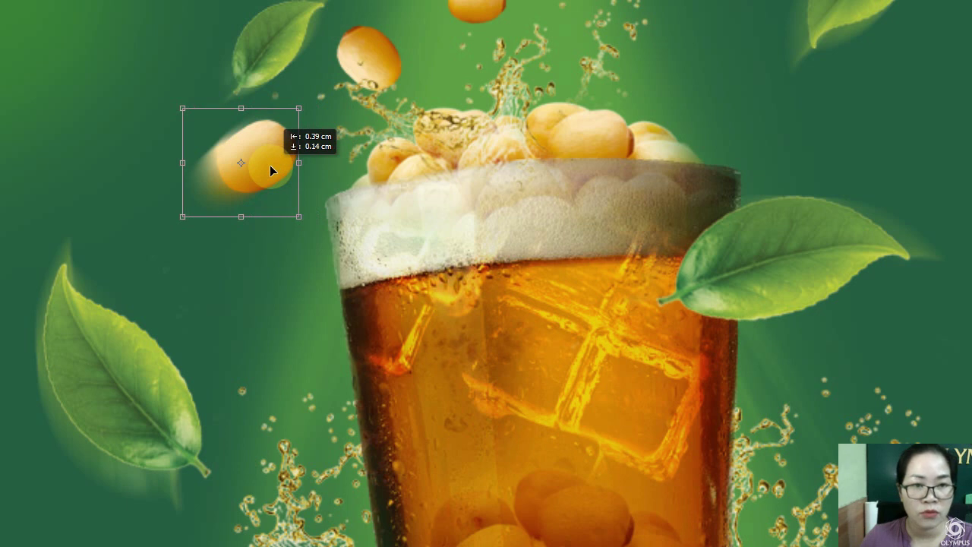
pyautogui.moveTo(271, 170); pyautogui.dragTo(275, 173)
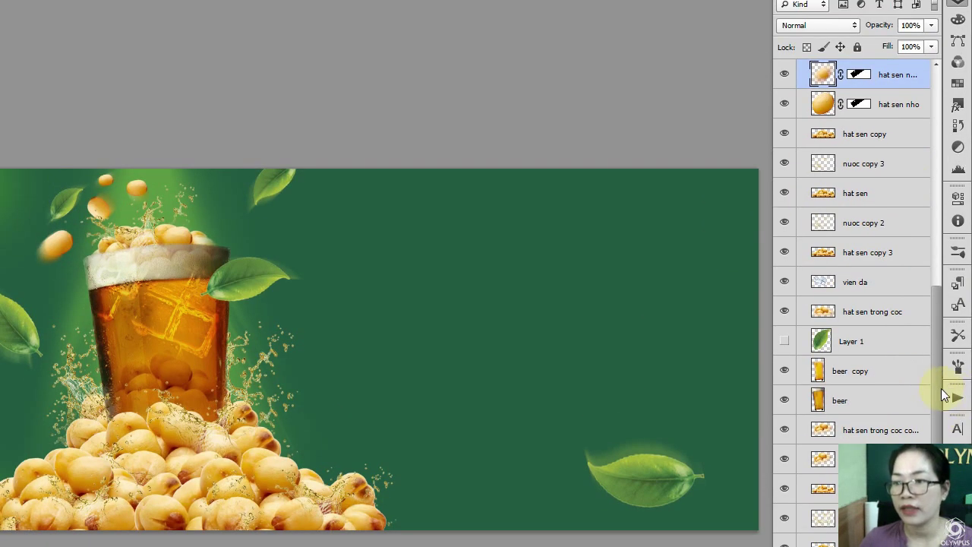
pyautogui.scroll(10, 942, 395)
# Step: Collapse the layer groups and type 'Thêm' in the empty green area
pyautogui.click(801, 145)
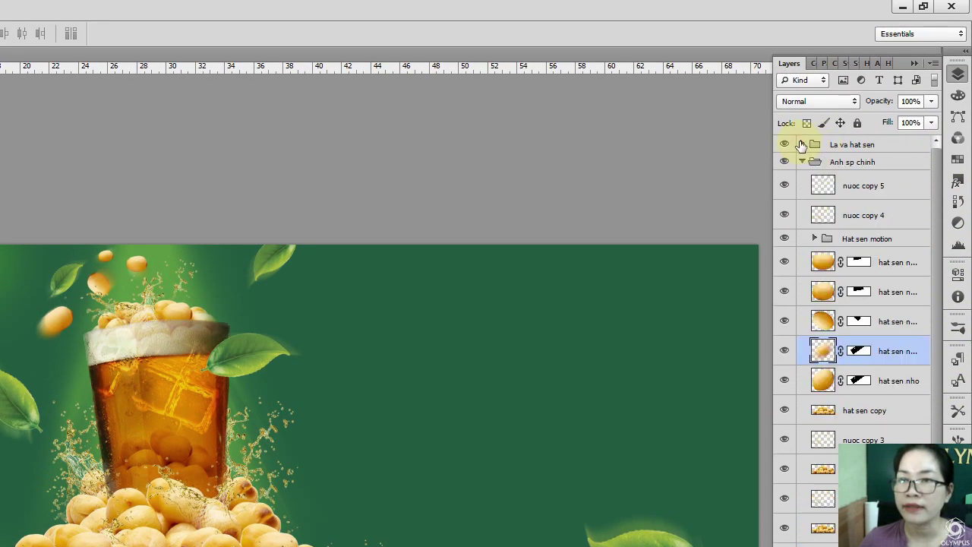
pyautogui.click(803, 161)
pyautogui.click(866, 144)
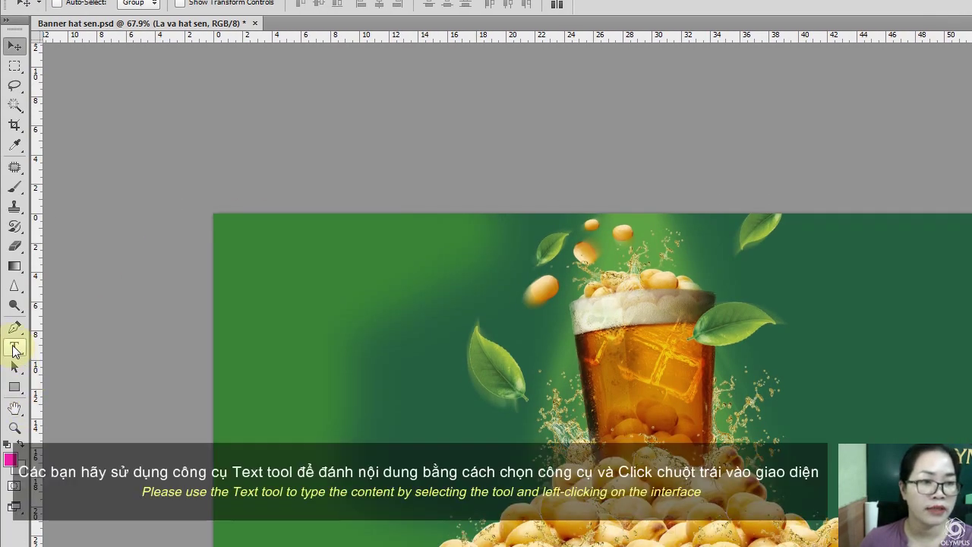
pyautogui.click(16, 350)
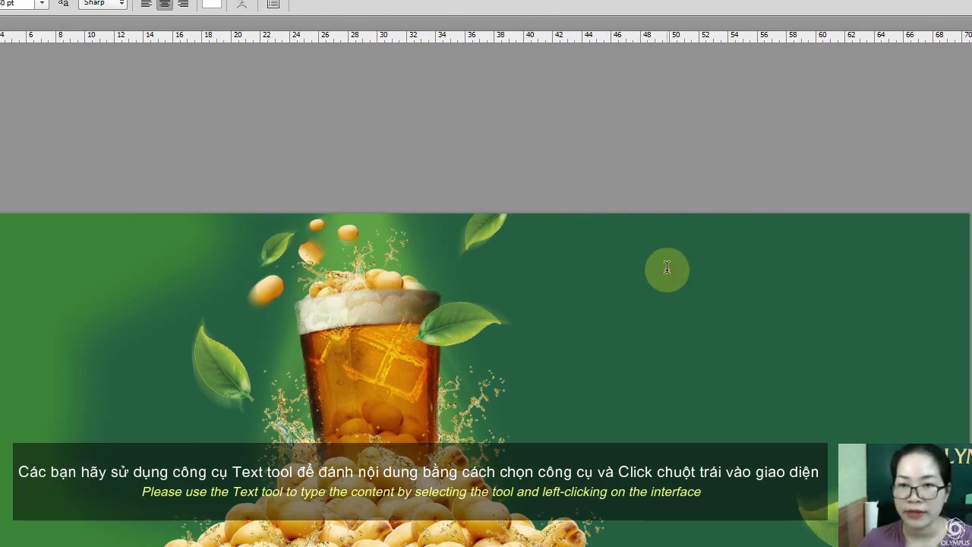
pyautogui.click(667, 267)
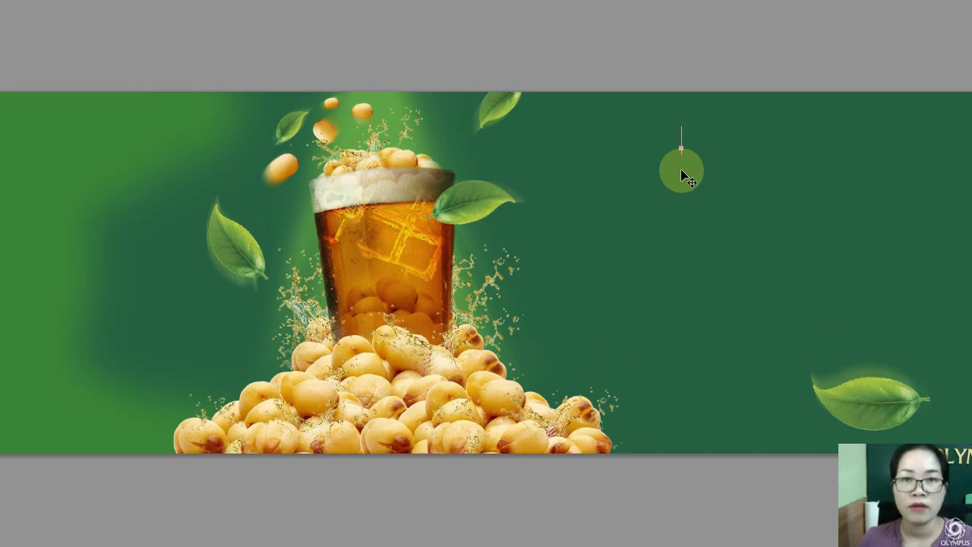
pyautogui.write('Thêm')
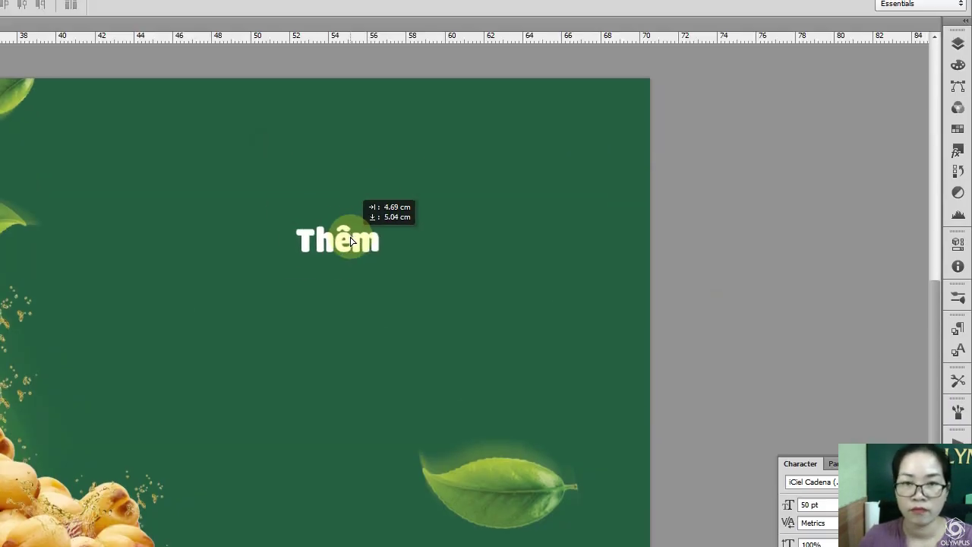
# Step: Add the lines 'SEN BÙI' and 'MÁT Ô LONG' below and adjust the font size
pyautogui.moveTo(322, 241); pyautogui.dragTo(322, 294)
pyautogui.write('SEN BÙI')
pyautogui.press('Return')
pyautogui.write('MÁT Ô')
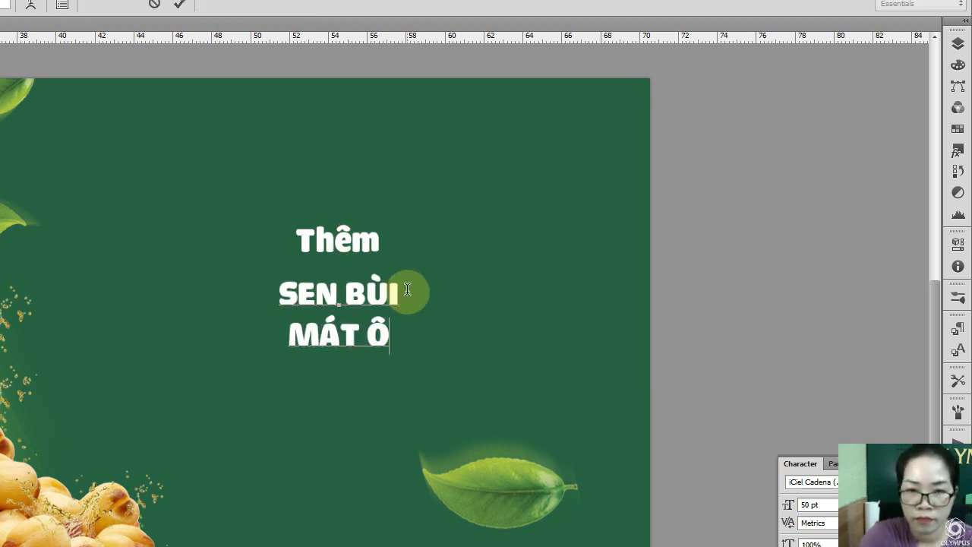
pyautogui.write(' LONG')
pyautogui.click(850, 287)
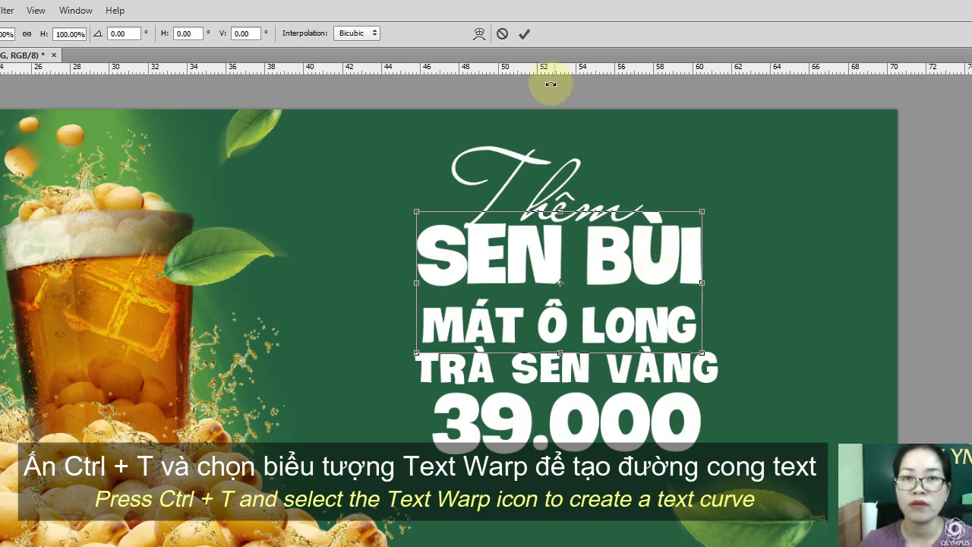
# Step: Warp SEN BÙI MÁT Ô LONG with an Arch style at about 16% bend
pyautogui.click(479, 34)
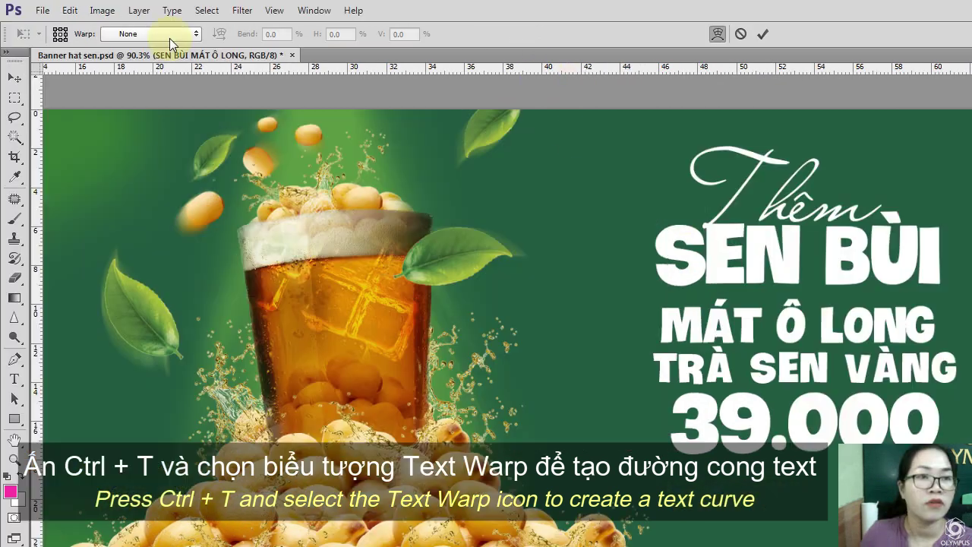
pyautogui.click(150, 33)
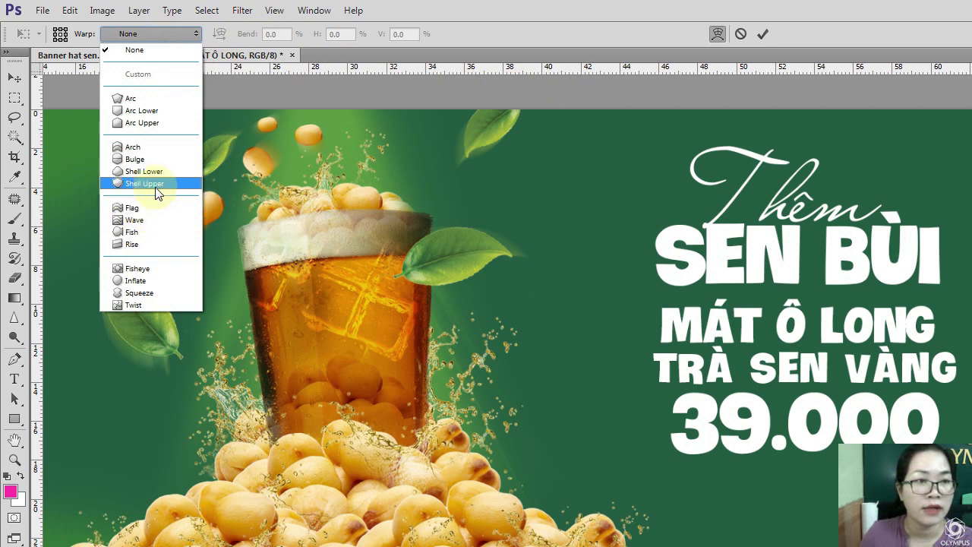
pyautogui.click(158, 147)
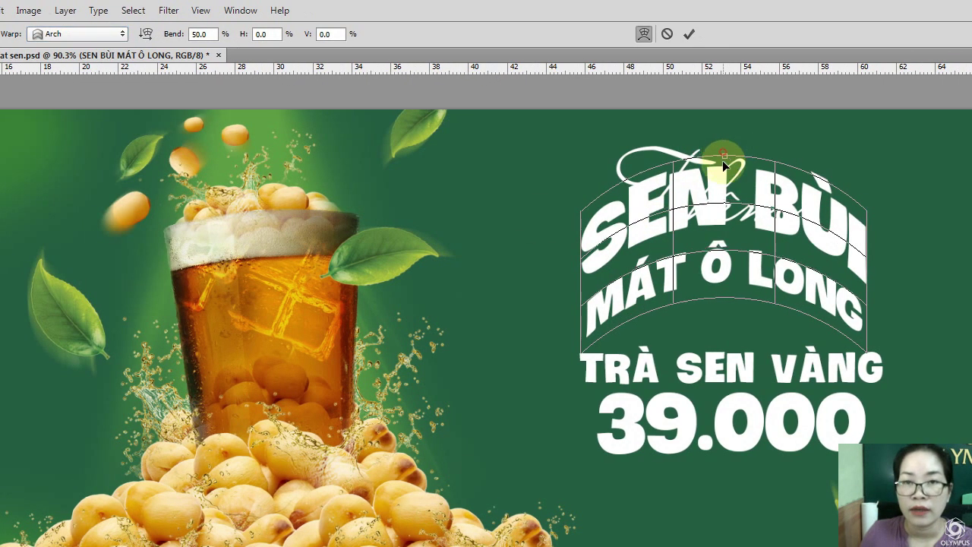
pyautogui.moveTo(723, 161); pyautogui.dragTo(722, 196)
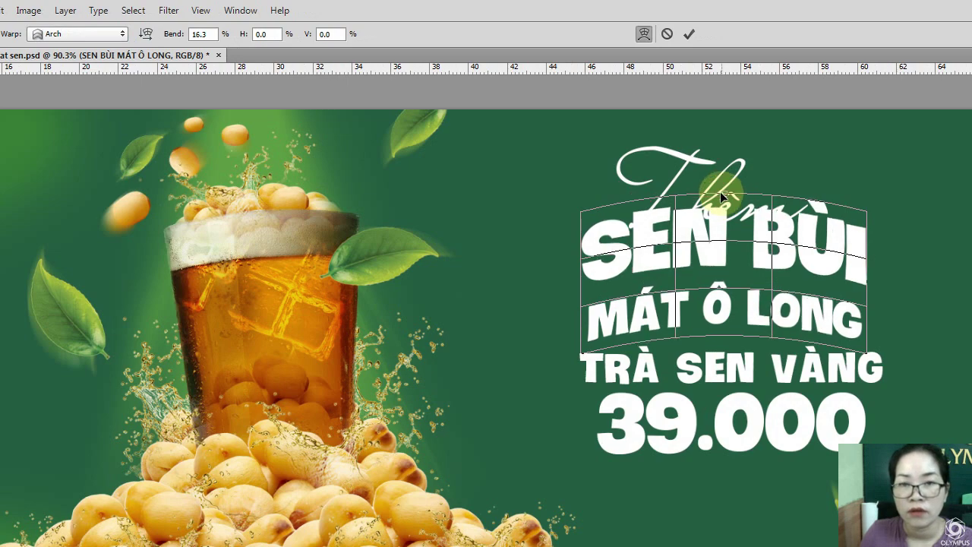
pyautogui.press('Return')
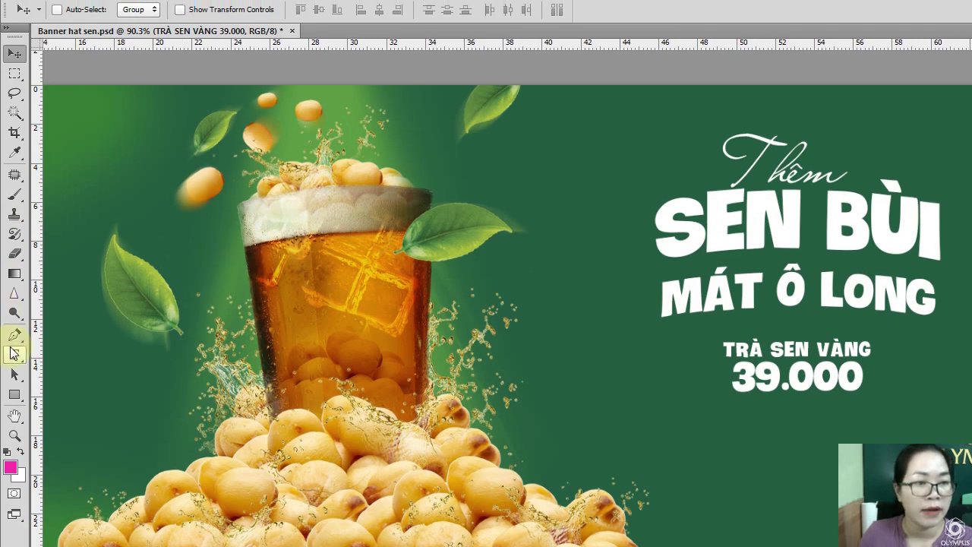
# Step: Colour the word Thêm orange #f5ad05
pyautogui.click(14, 353)
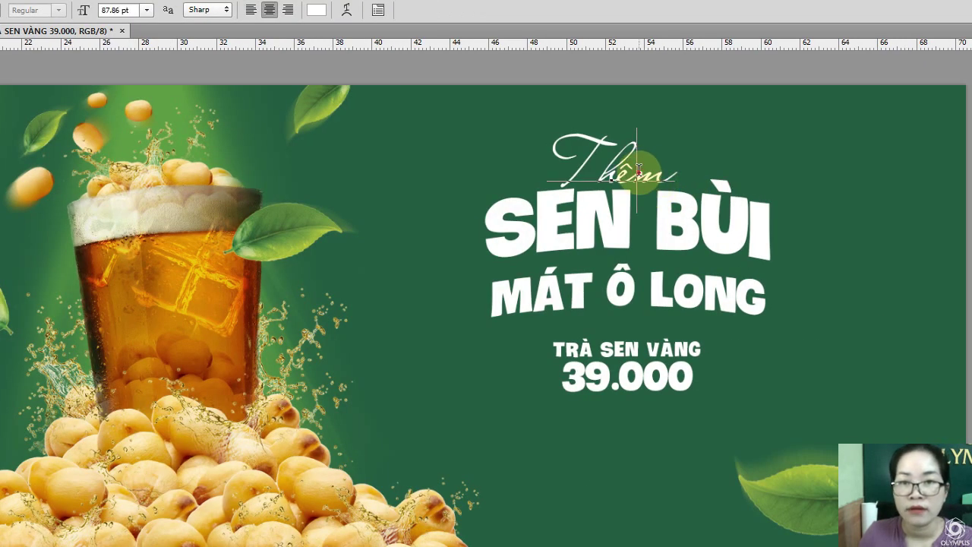
pyautogui.doubleClick(639, 171)
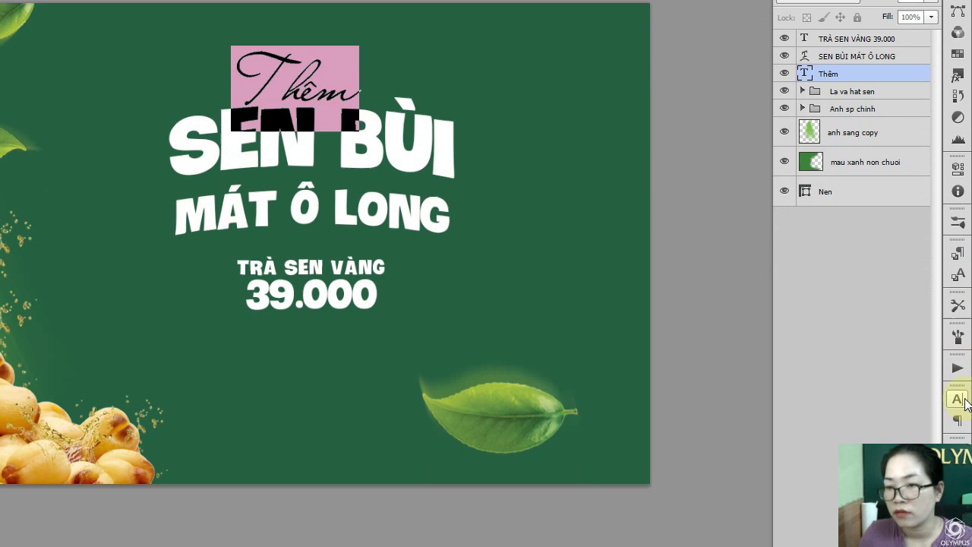
pyautogui.click(960, 400)
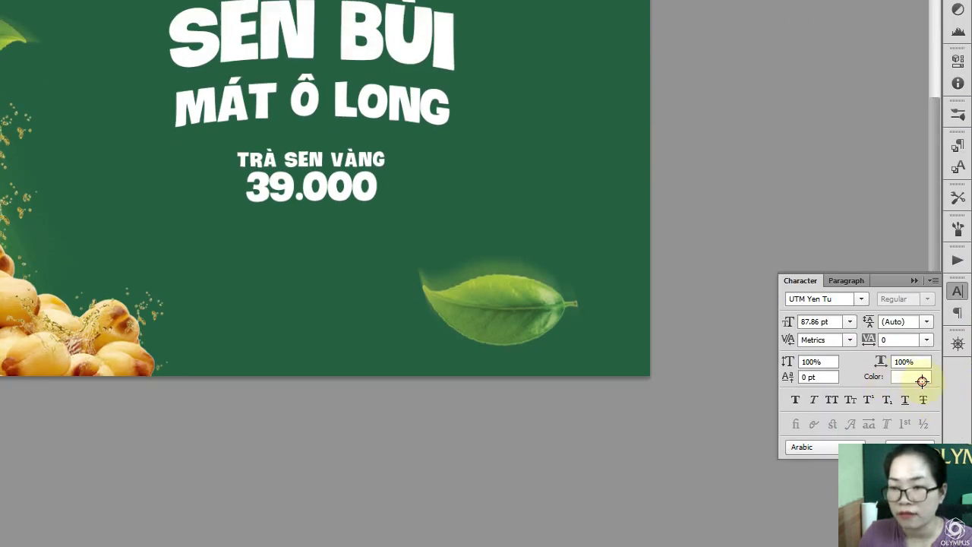
pyautogui.click(919, 380)
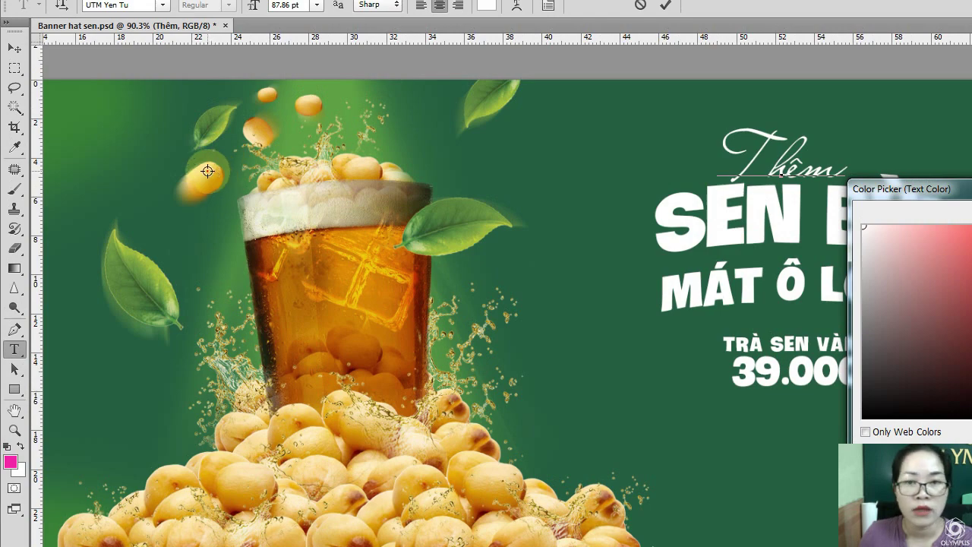
pyautogui.click(207, 171)
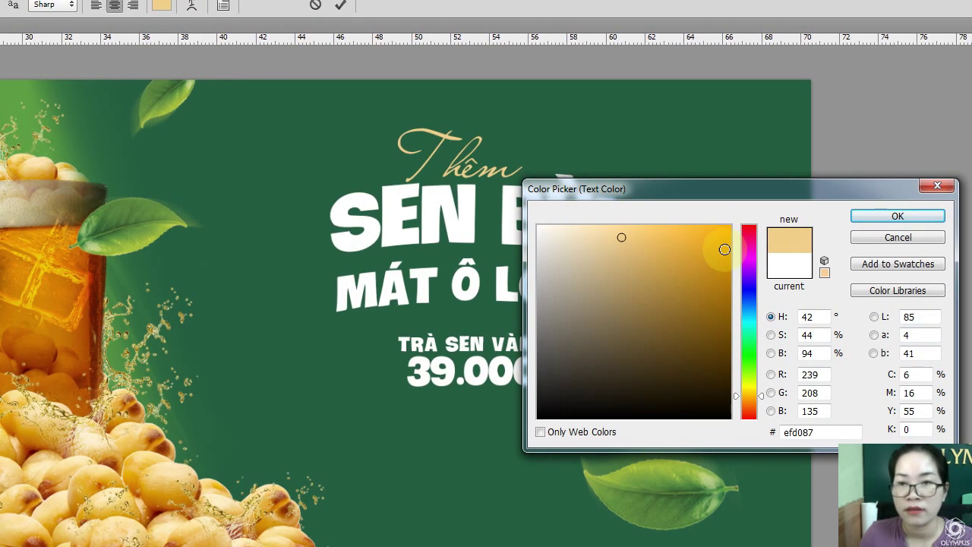
pyautogui.click(566, 233)
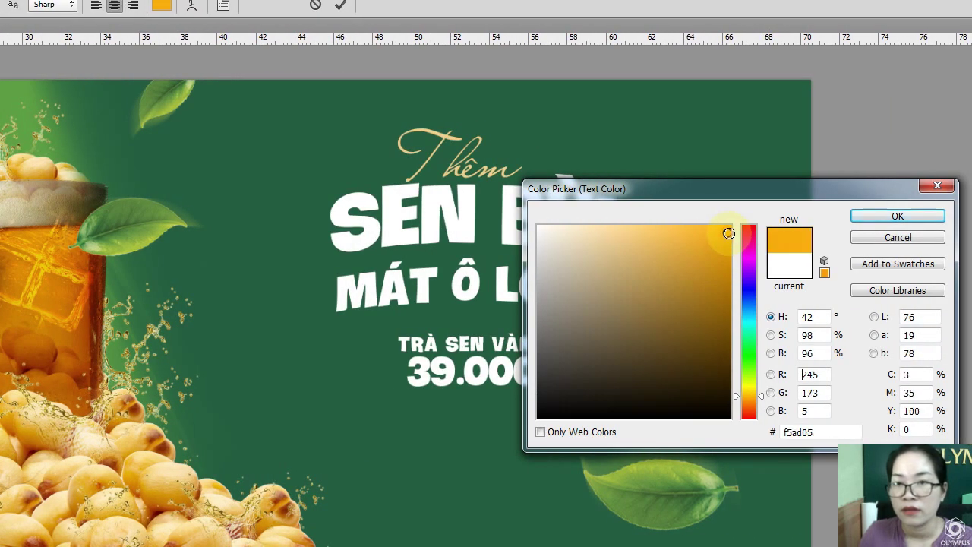
pyautogui.click(763, 217)
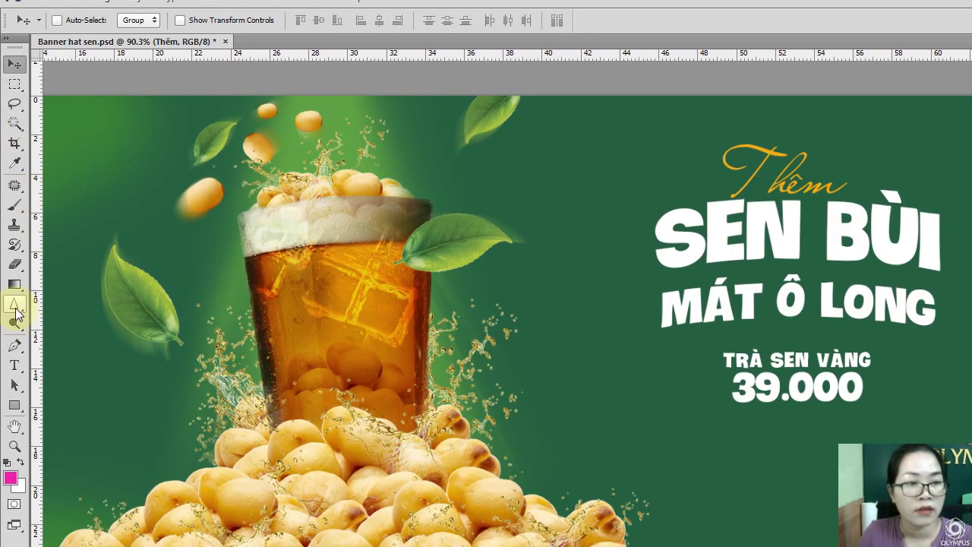
# Step: Make 39.000 the same orange and place a copy of the orange line below it
pyautogui.click(14, 366)
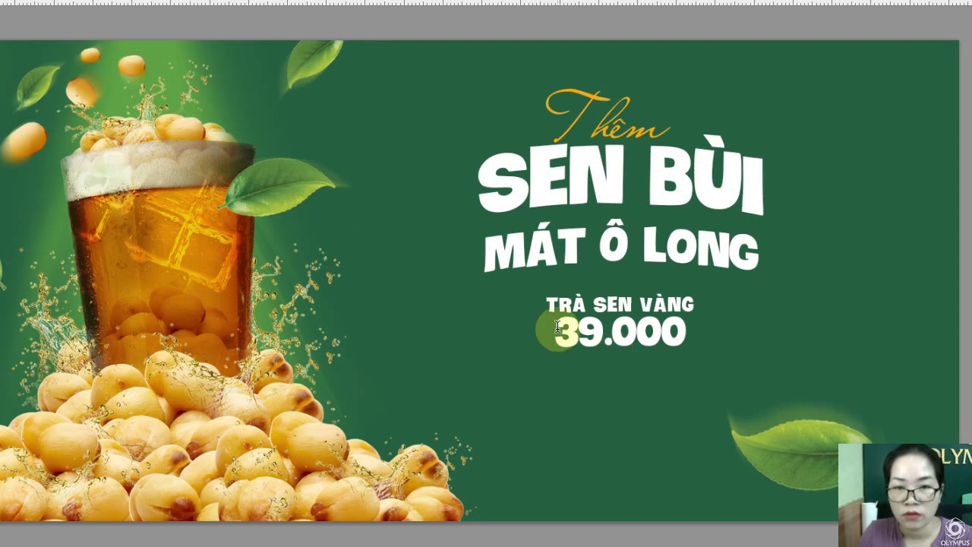
pyautogui.moveTo(553, 330); pyautogui.dragTo(680, 328)
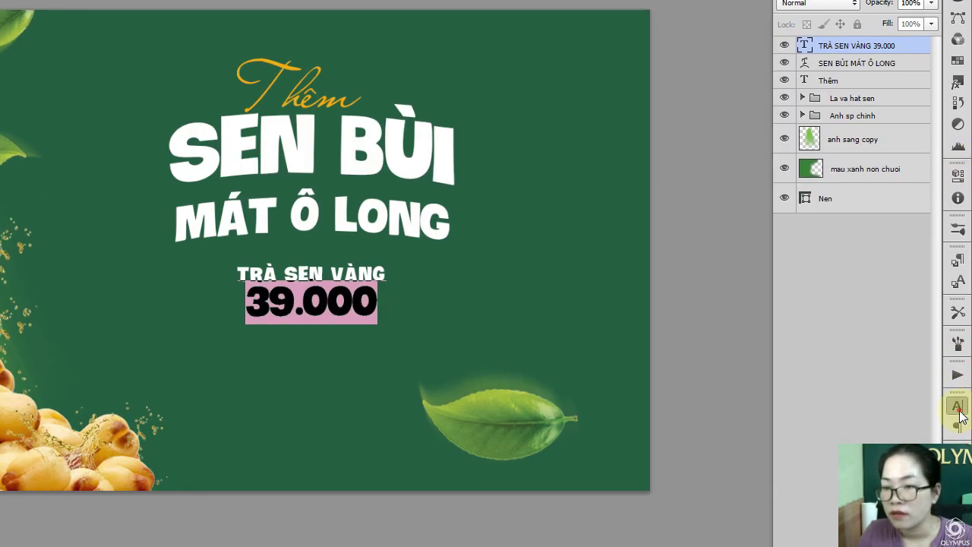
pyautogui.click(958, 354)
pyautogui.click(911, 439)
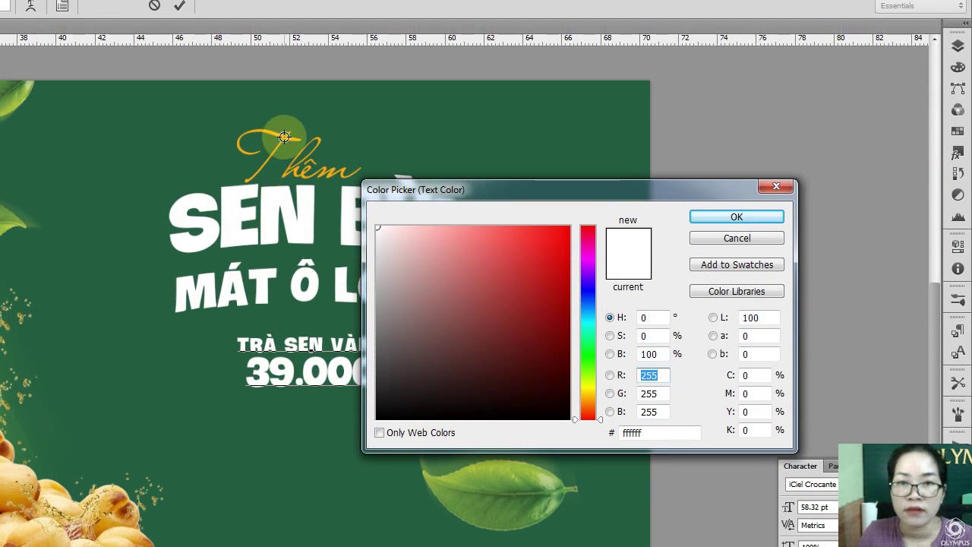
pyautogui.click(284, 137)
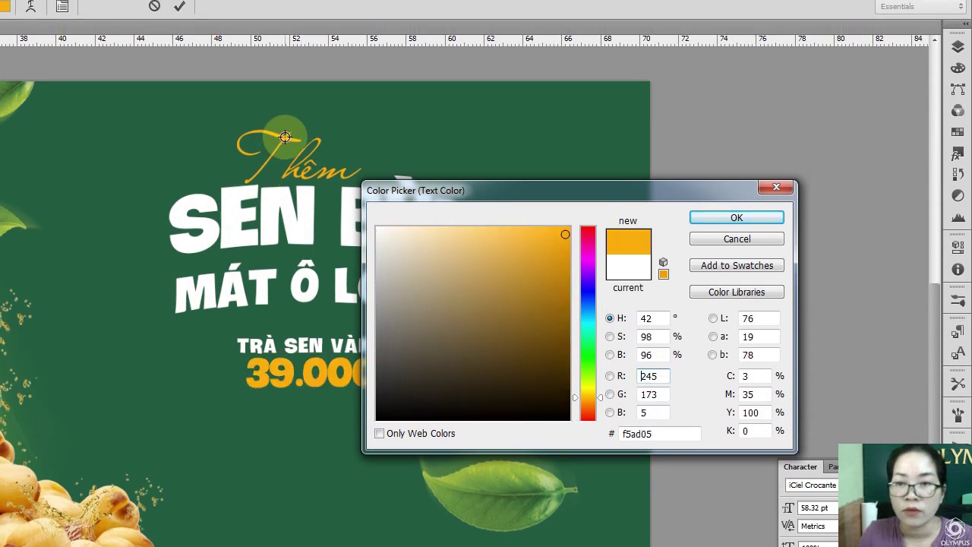
pyautogui.click(736, 218)
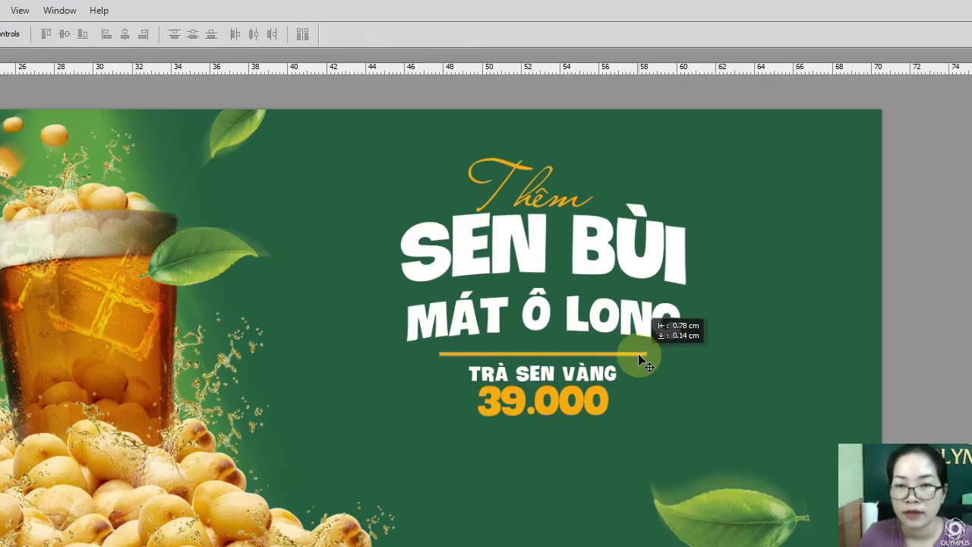
pyautogui.moveTo(644, 362); pyautogui.dragTo(612, 438)
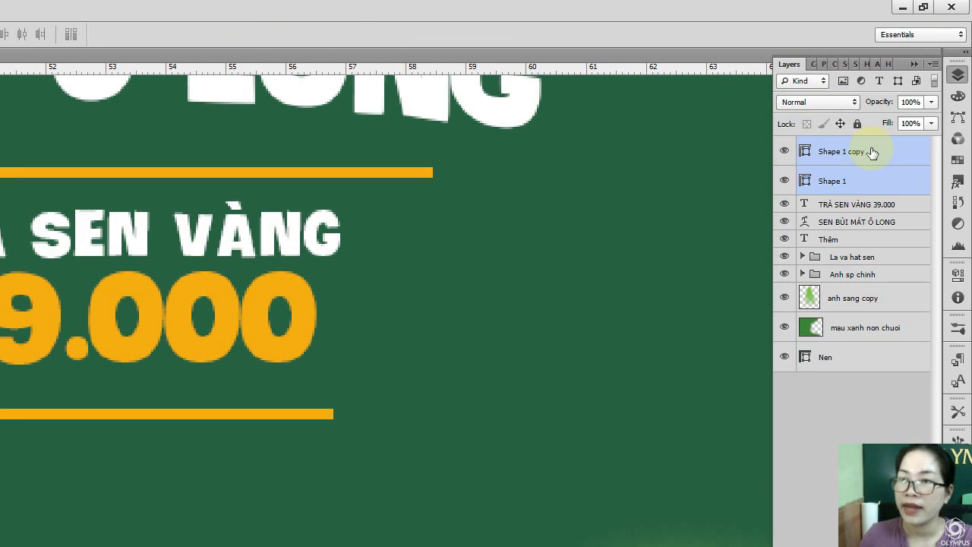
# Step: Merge the two orange line shapes into one layer and warp them upward into gentle arcs
pyautogui.rightClick(871, 153)
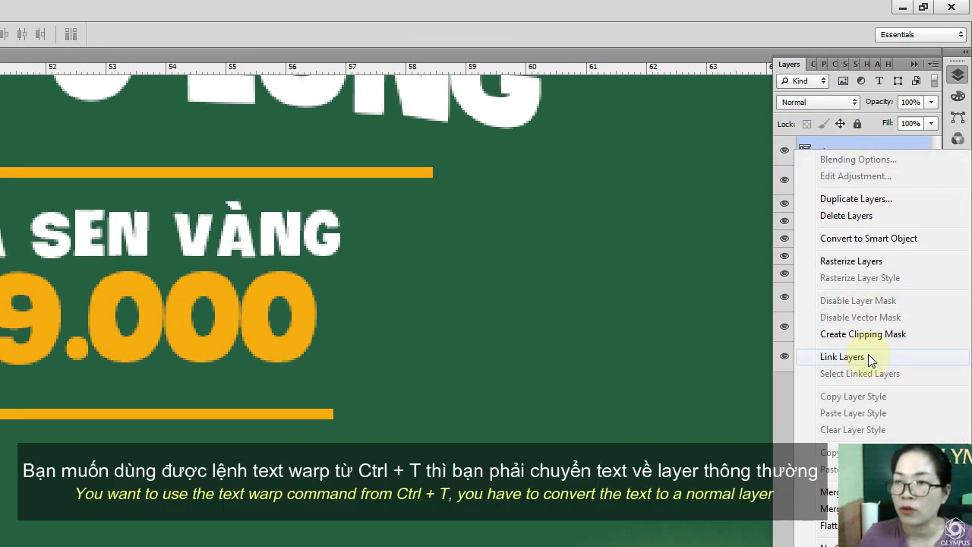
pyautogui.click(843, 491)
pyautogui.hotkey('ctrl', 't')
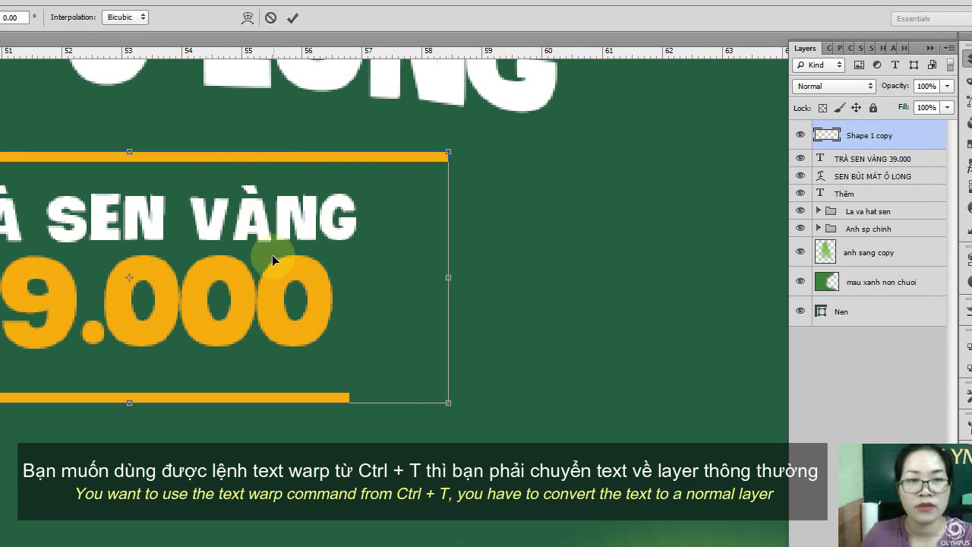
pyautogui.rightClick(277, 265)
pyautogui.click(304, 384)
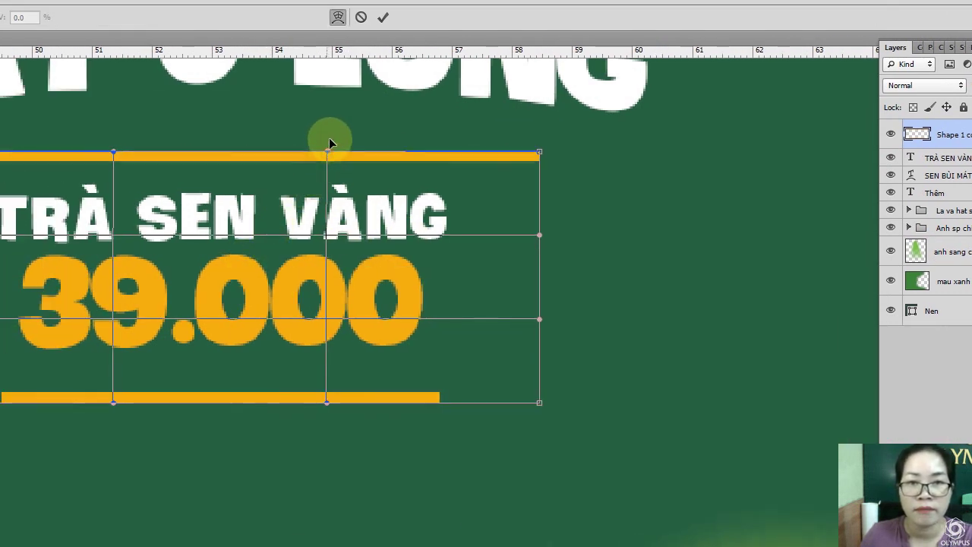
pyautogui.moveTo(327, 153); pyautogui.dragTo(327, 114)
pyautogui.press('Return')
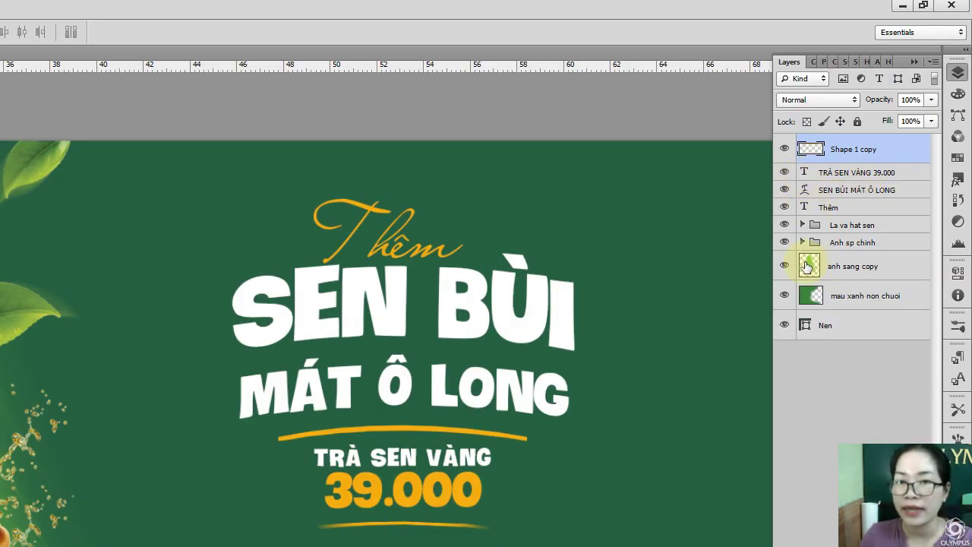
# Step: Add a dark green drop shadow with 3 px size to the orange Thêm text layer
pyautogui.click(852, 210)
pyautogui.doubleClick(915, 214)
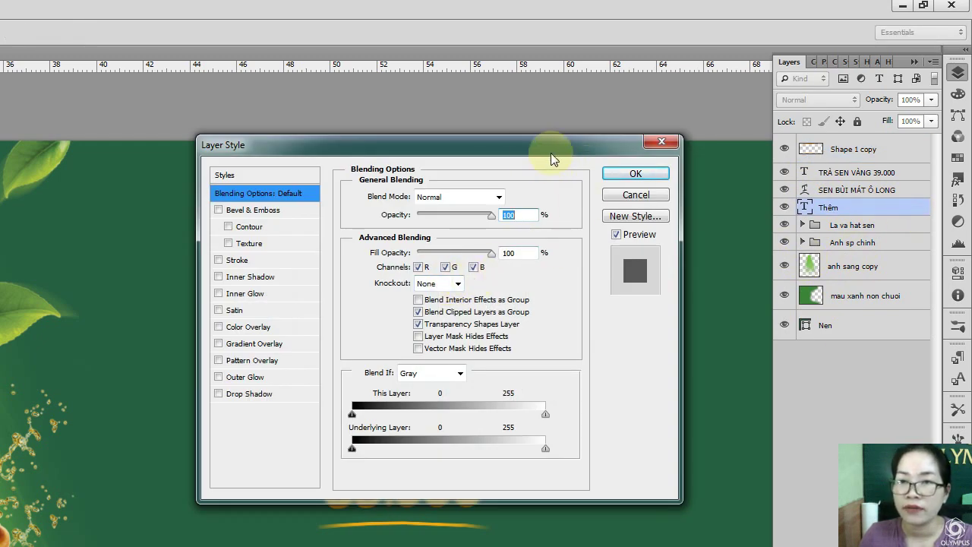
pyautogui.moveTo(550, 153); pyautogui.dragTo(456, 169)
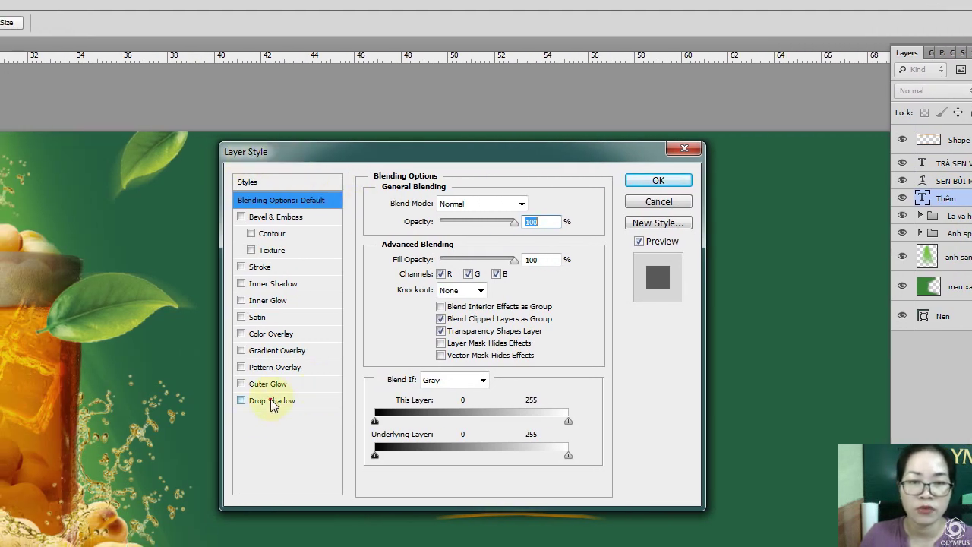
pyautogui.click(271, 401)
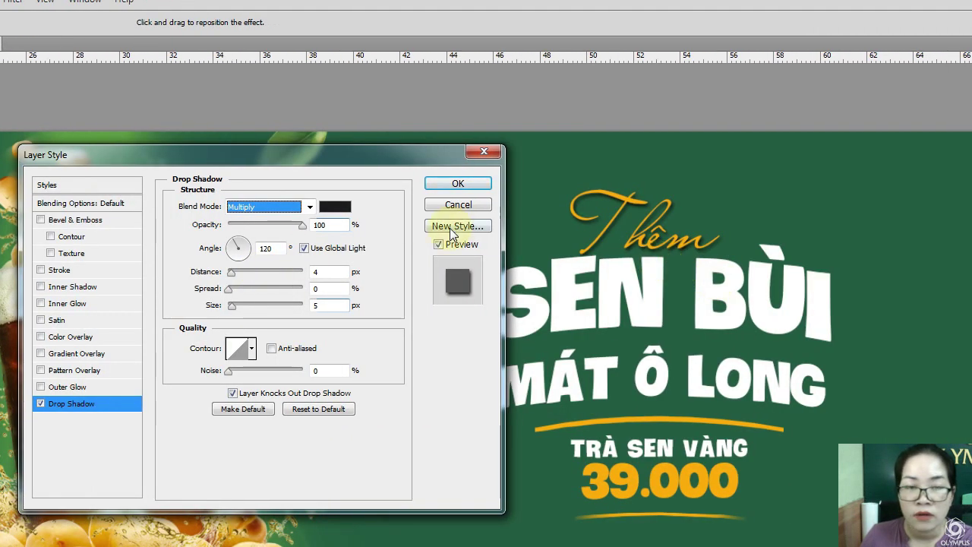
pyautogui.click(345, 207)
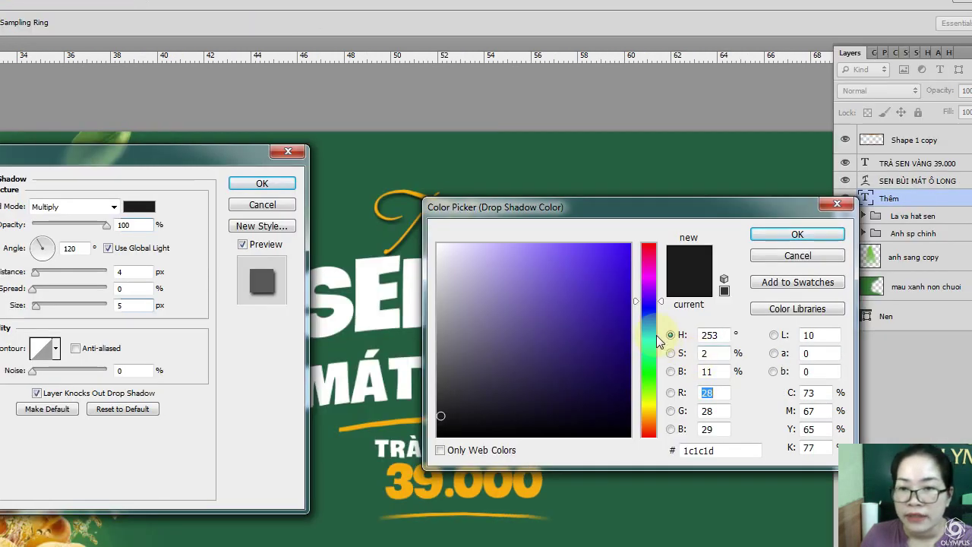
pyautogui.moveTo(663, 305); pyautogui.dragTo(660, 382)
pyautogui.click(625, 395)
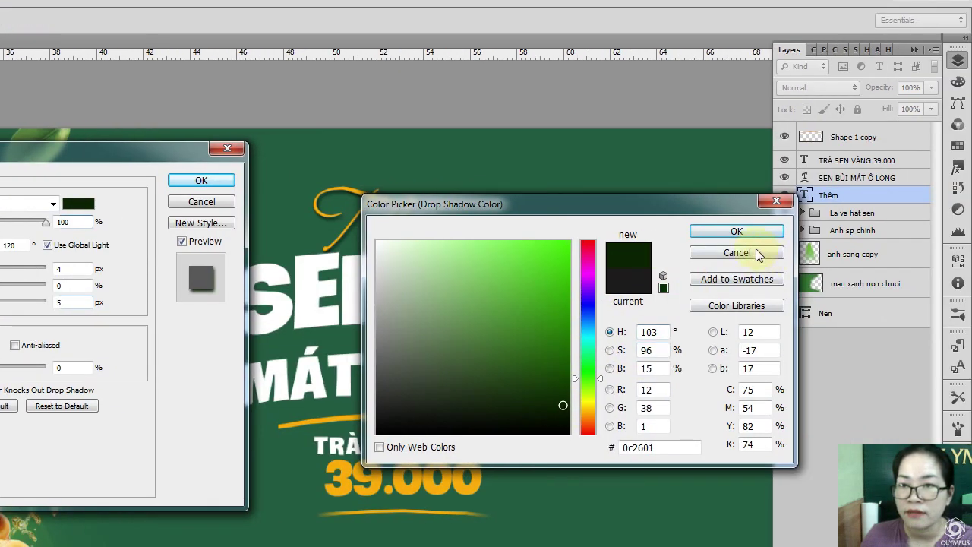
pyautogui.click(797, 234)
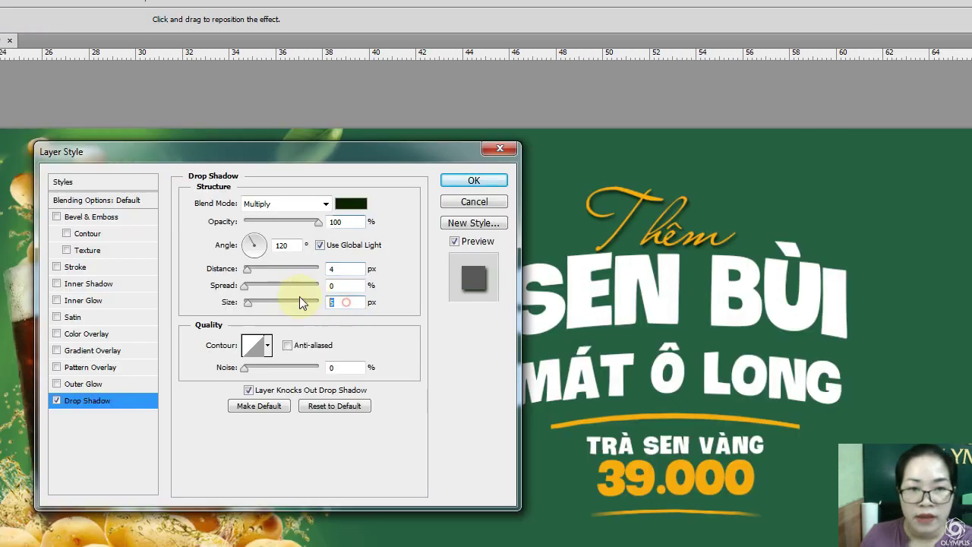
pyautogui.write('3')
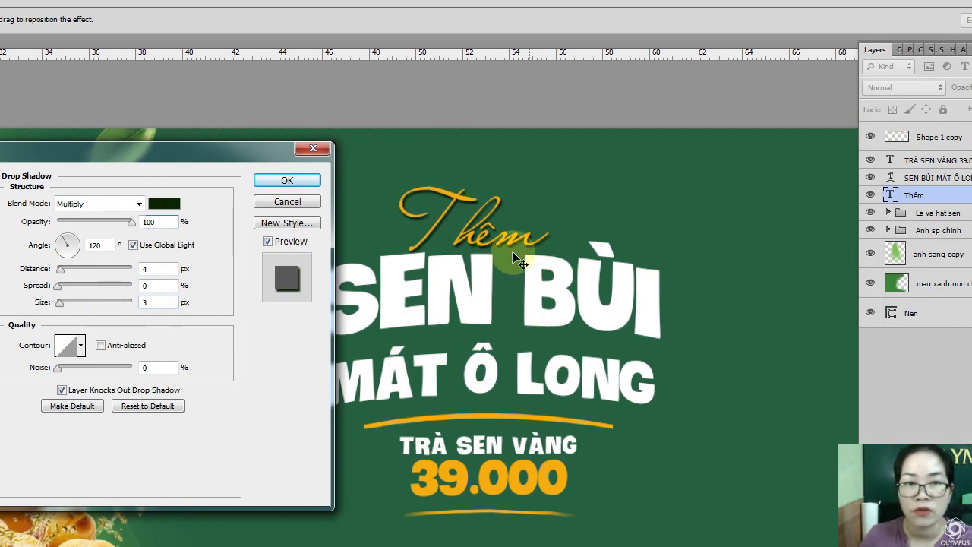
pyautogui.click(464, 180)
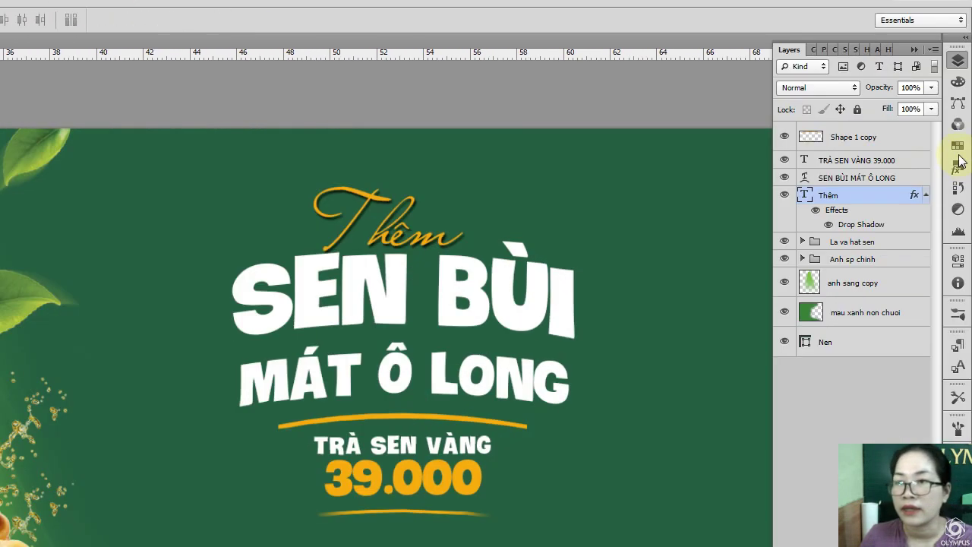
# Step: Copy Thêm's layer style and paste it onto the orange lines, price and SEN BÙI MÁT Ô LONG layers
pyautogui.rightClick(883, 193)
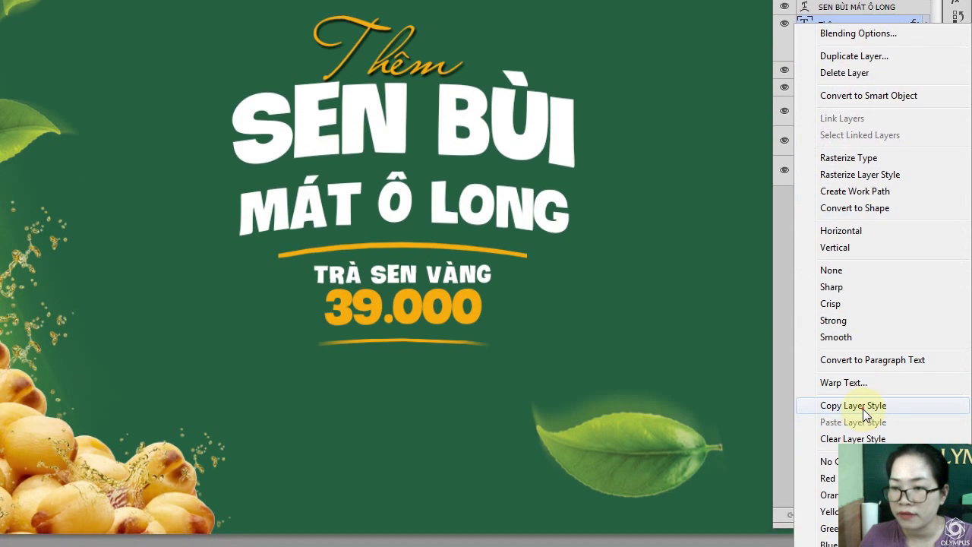
pyautogui.click(871, 408)
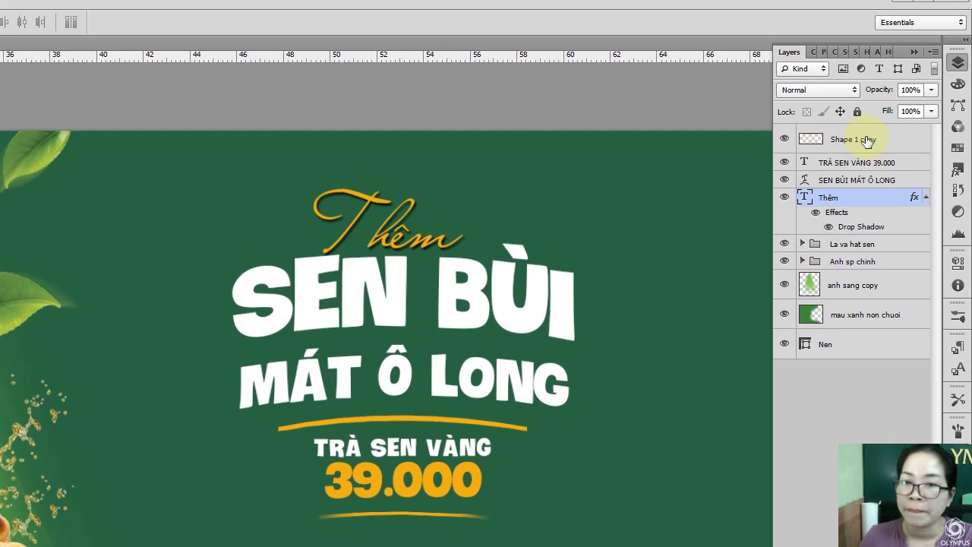
pyautogui.click(863, 133)
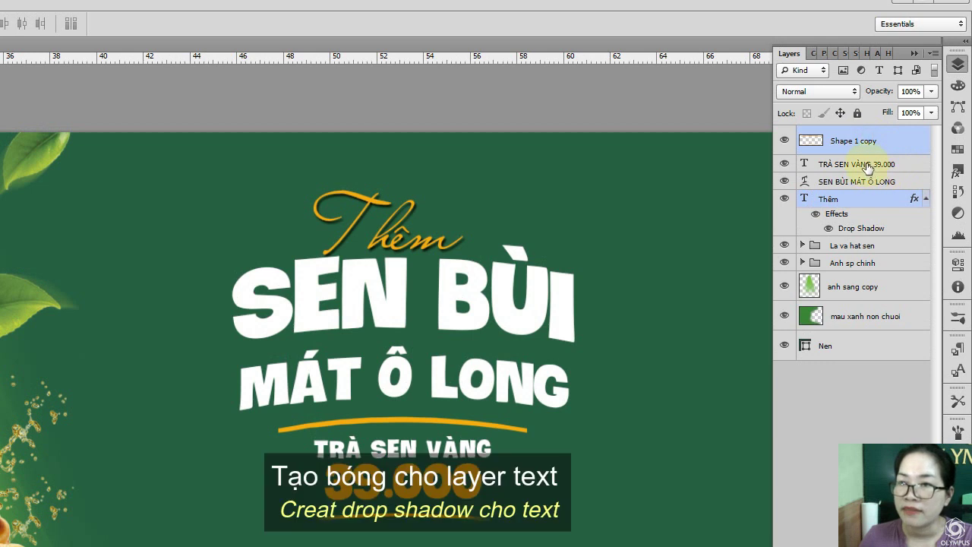
pyautogui.keyDown('ctrl'); pyautogui.click(867, 166); pyautogui.keyUp('ctrl')
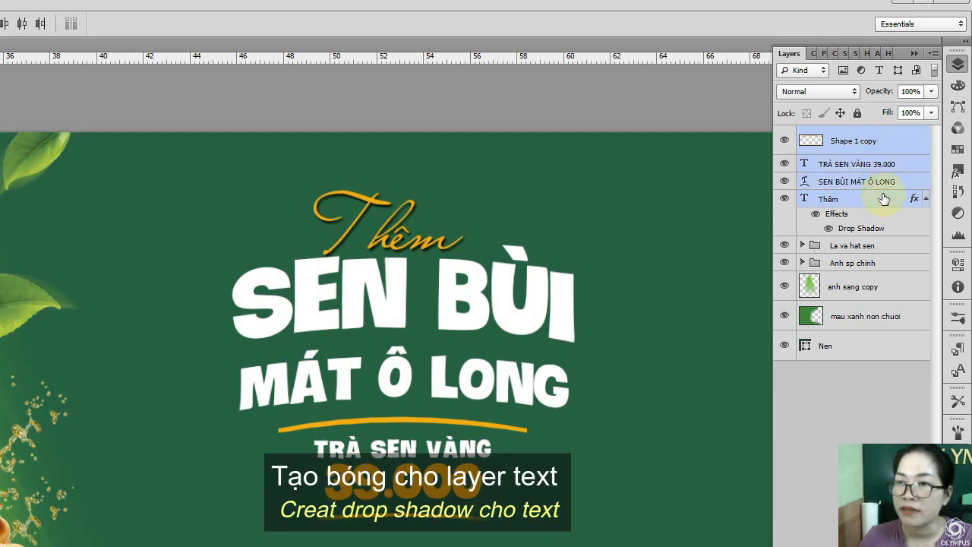
pyautogui.keyDown('ctrl'); pyautogui.click(846, 203); pyautogui.keyUp('ctrl')
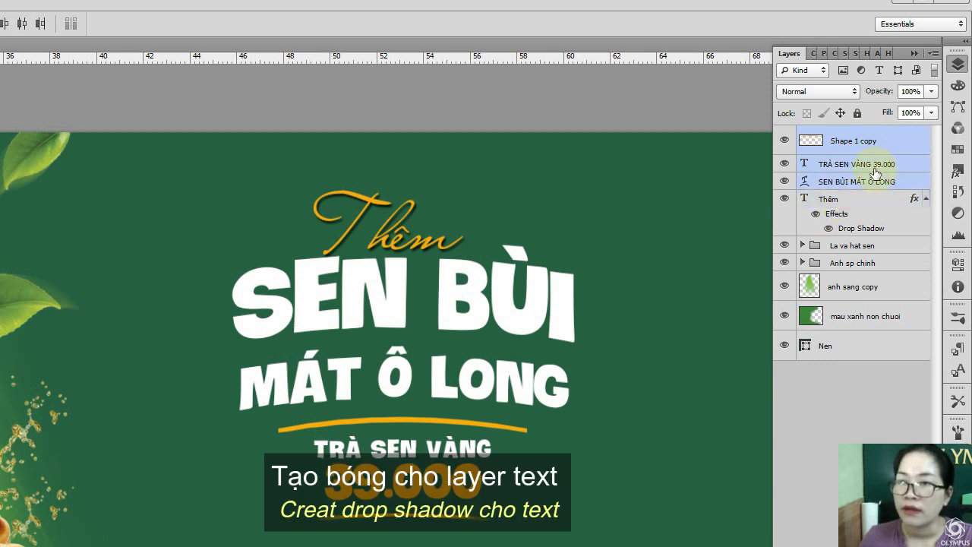
pyautogui.rightClick(843, 177)
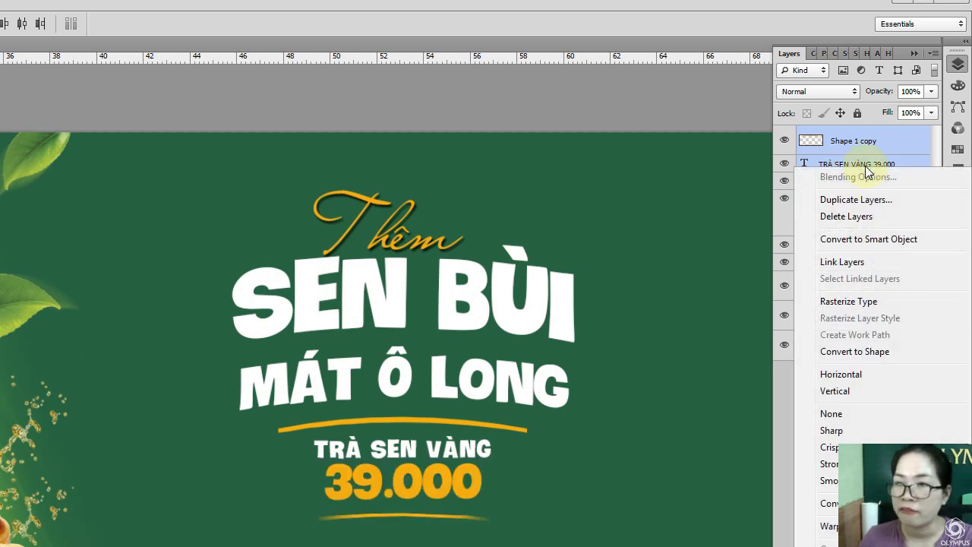
pyautogui.click(863, 412)
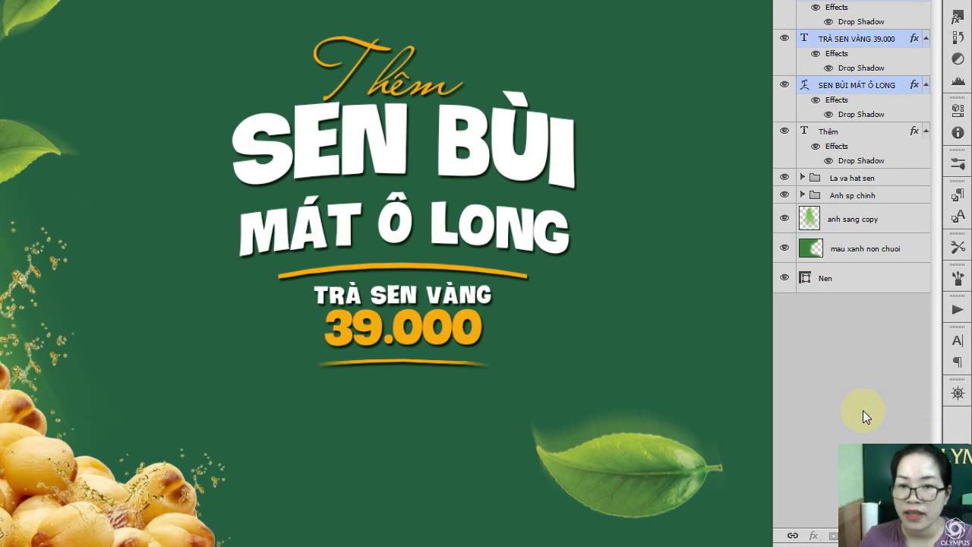